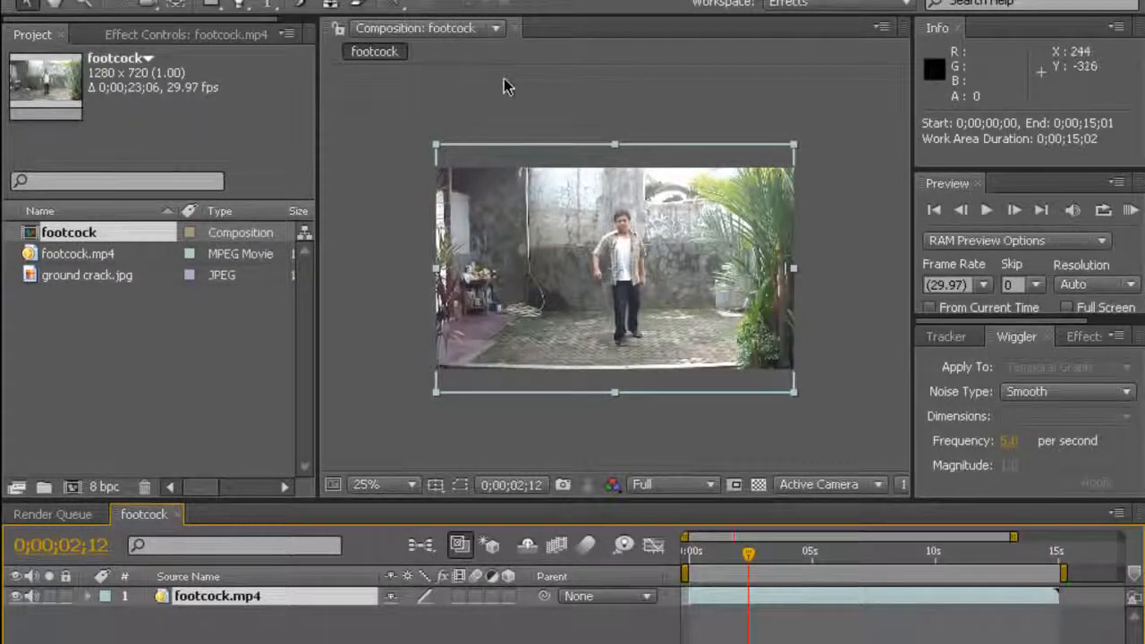
Step: Split the footcock.mp4 layer at 0;00;10;11, where the yard is empty
click(504, 84)
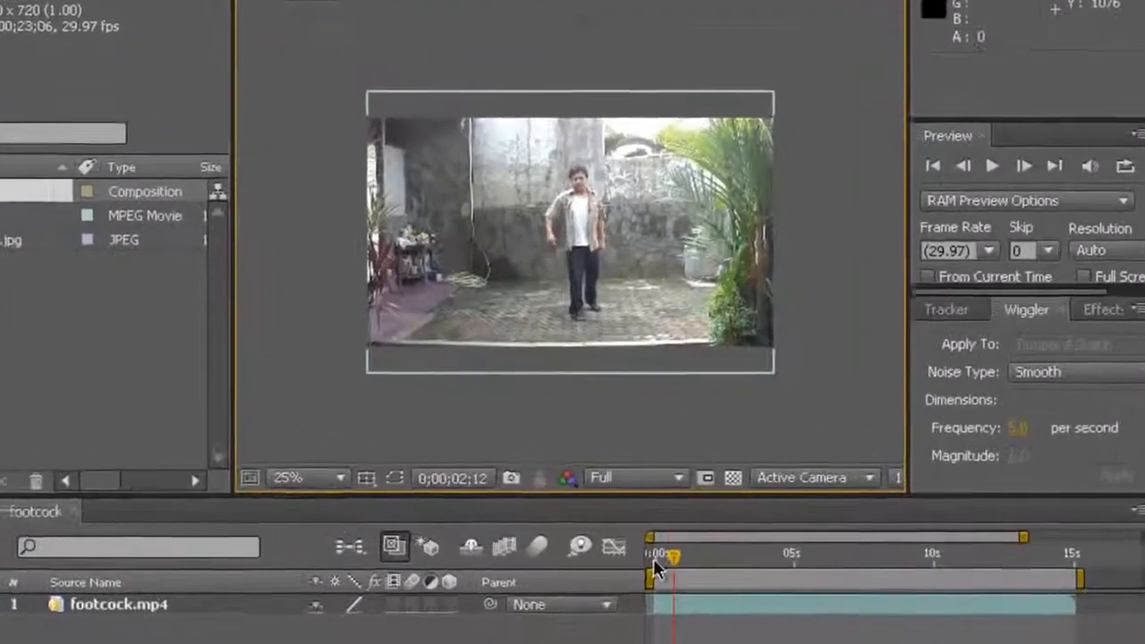
click(695, 552)
drag(598, 559, 943, 567)
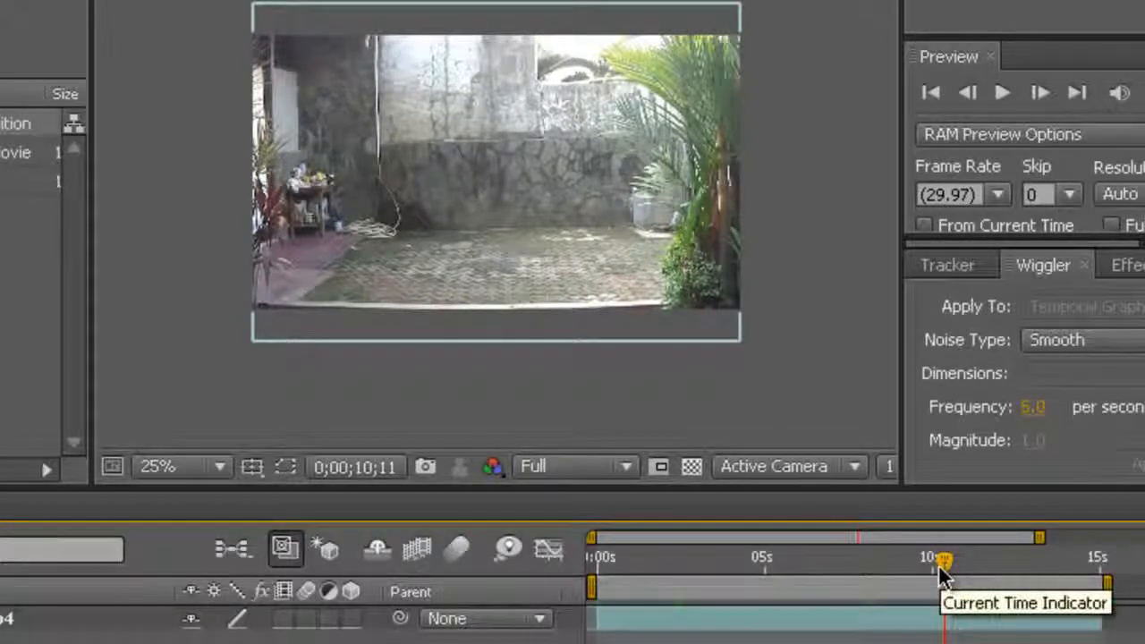
drag(958, 578, 1101, 576)
drag(611, 555, 954, 566)
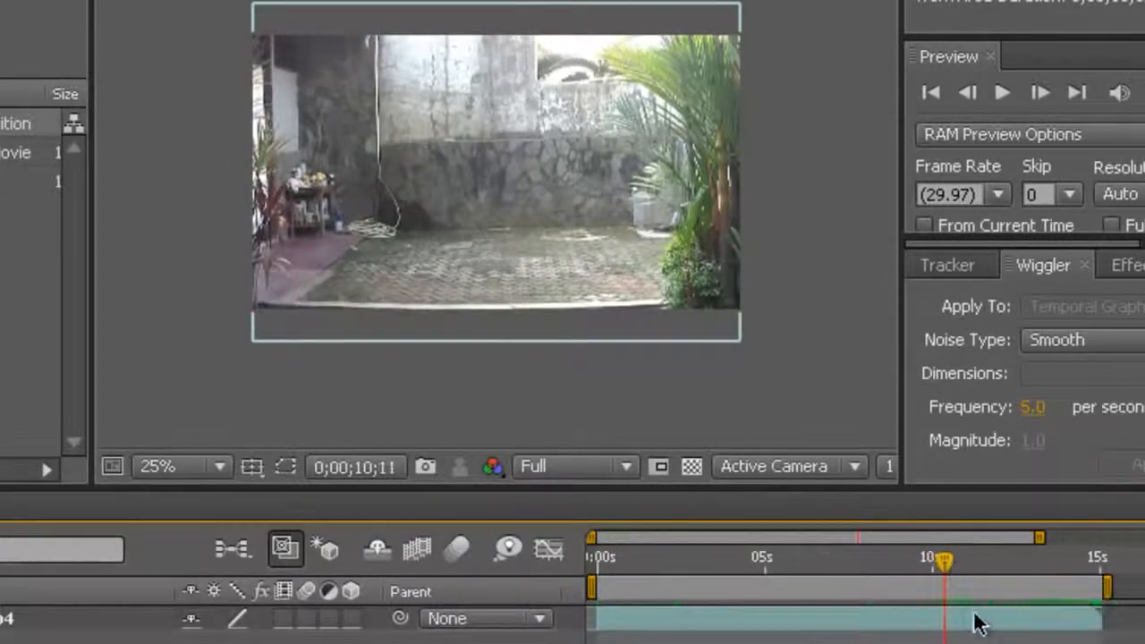
click(974, 620)
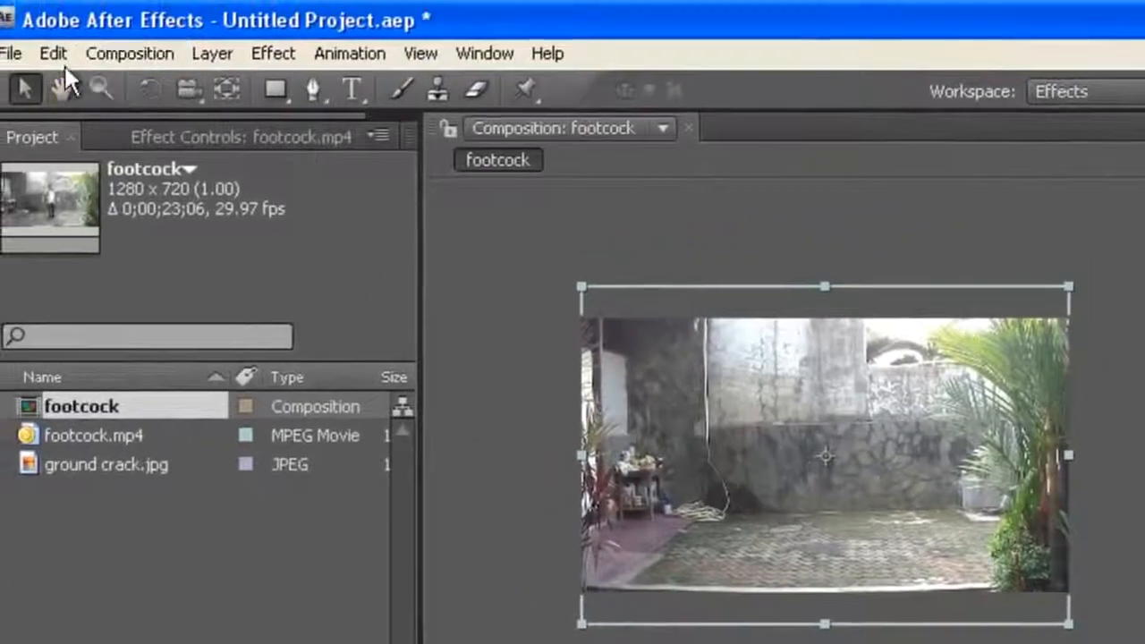
click(53, 53)
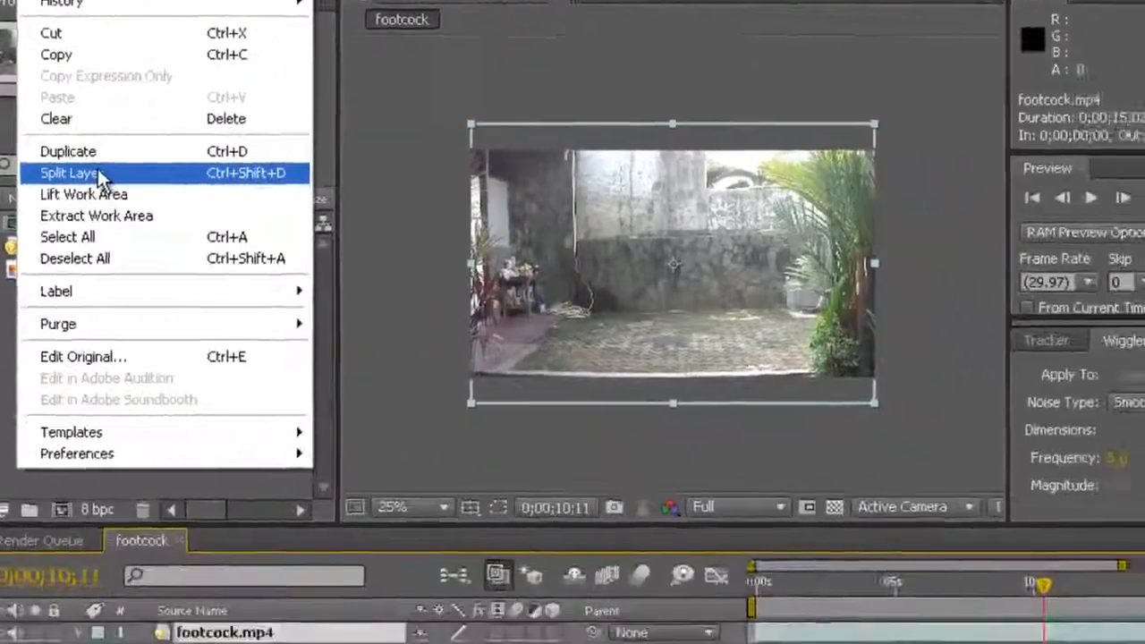
click(100, 173)
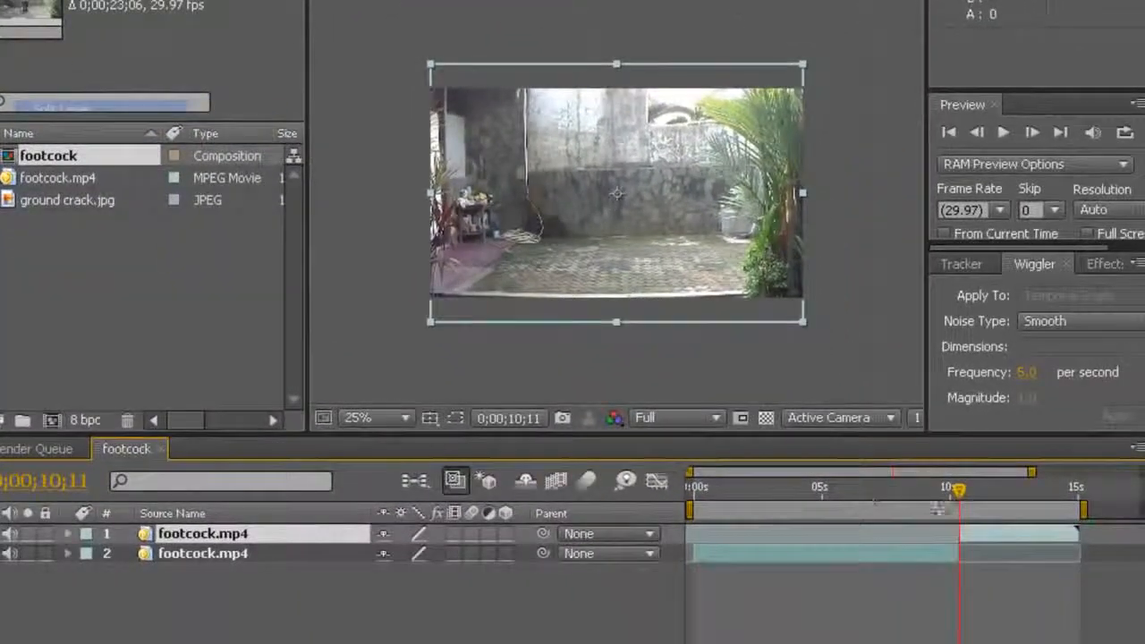
Step: Move the empty-yard clip below the clip with the man in the layer order and mute its audio
drag(957, 496, 984, 493)
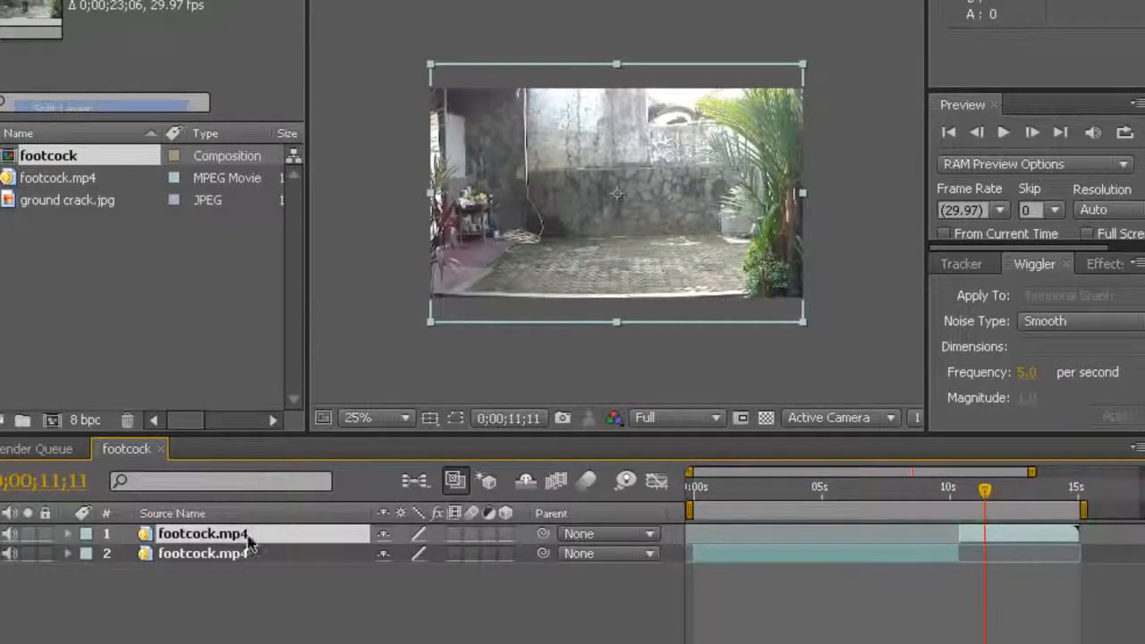
drag(241, 539, 255, 566)
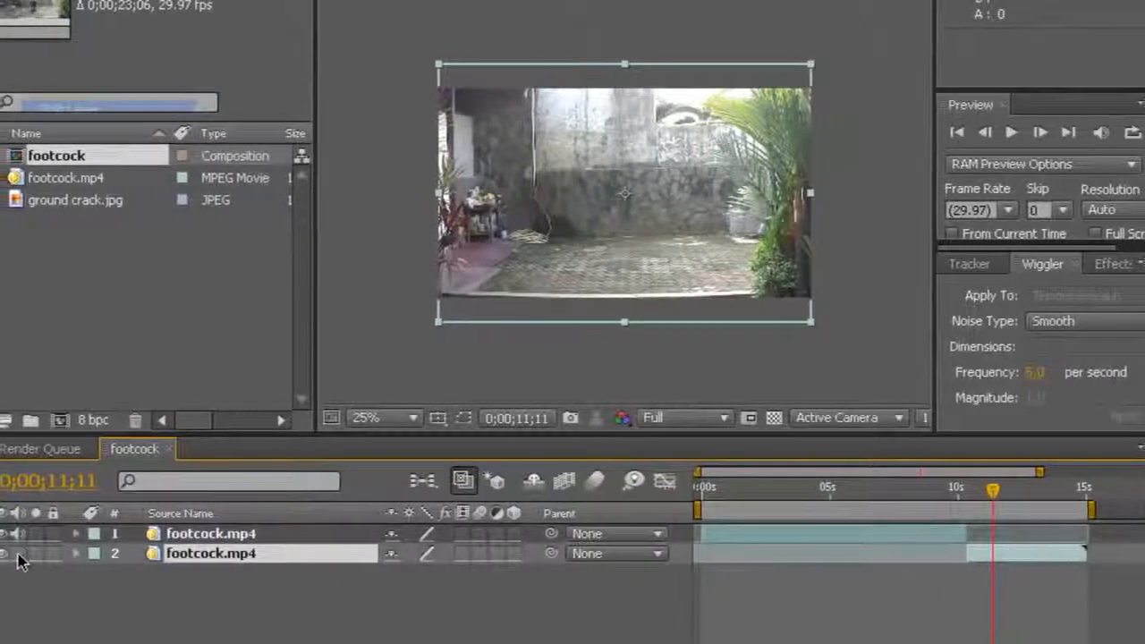
Step: Duplicate the footcock.mp4 layer that contains the man
drag(1006, 489, 724, 490)
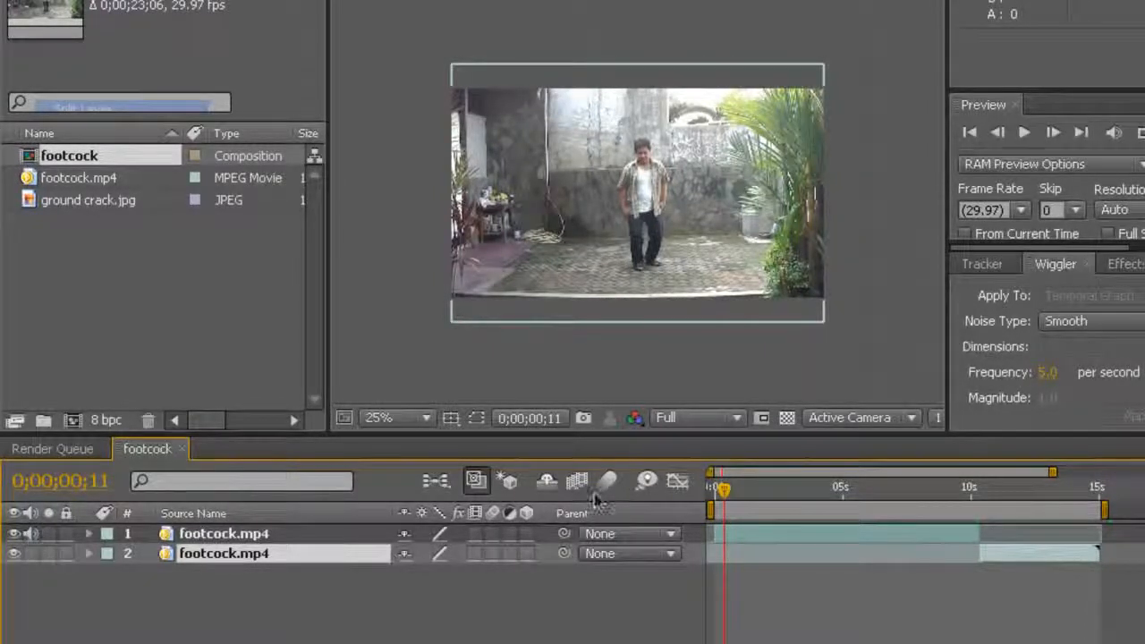
mouse_move(729, 489)
mouse_down()
mouse_move(742, 488)
mouse_move(716, 489)
mouse_move(750, 489)
mouse_move(730, 489)
mouse_up()
click(739, 537)
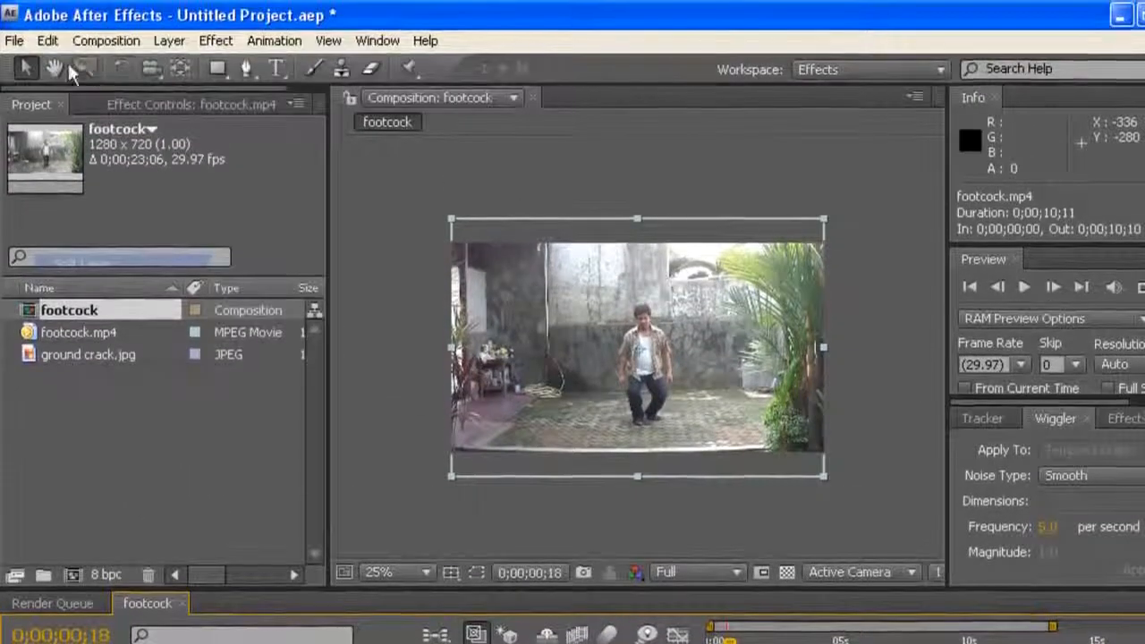
click(47, 41)
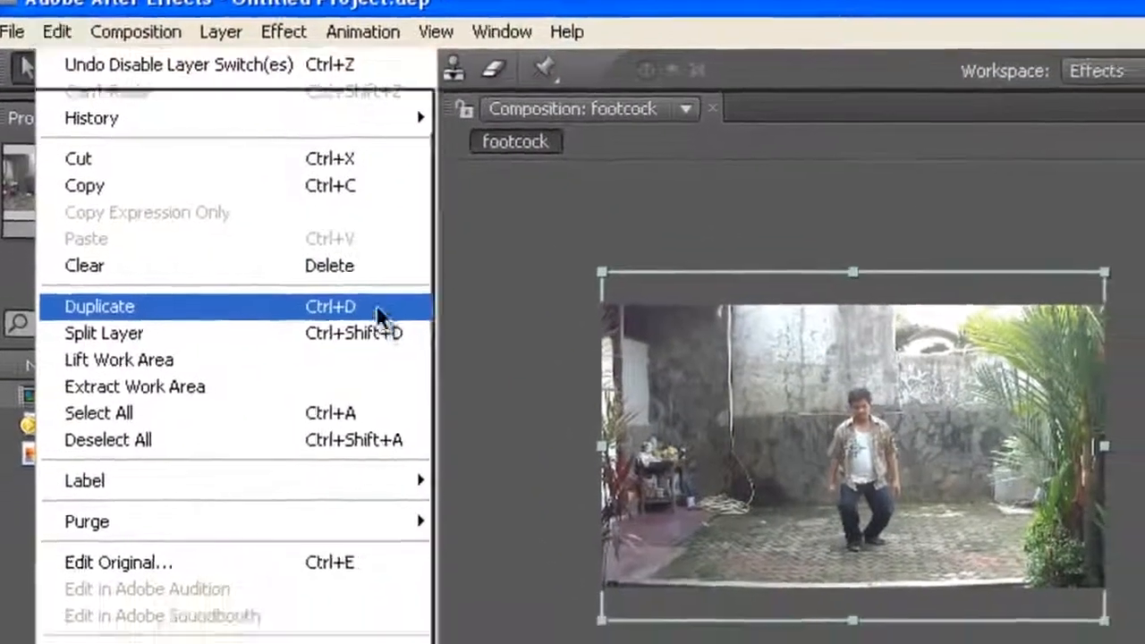
click(397, 347)
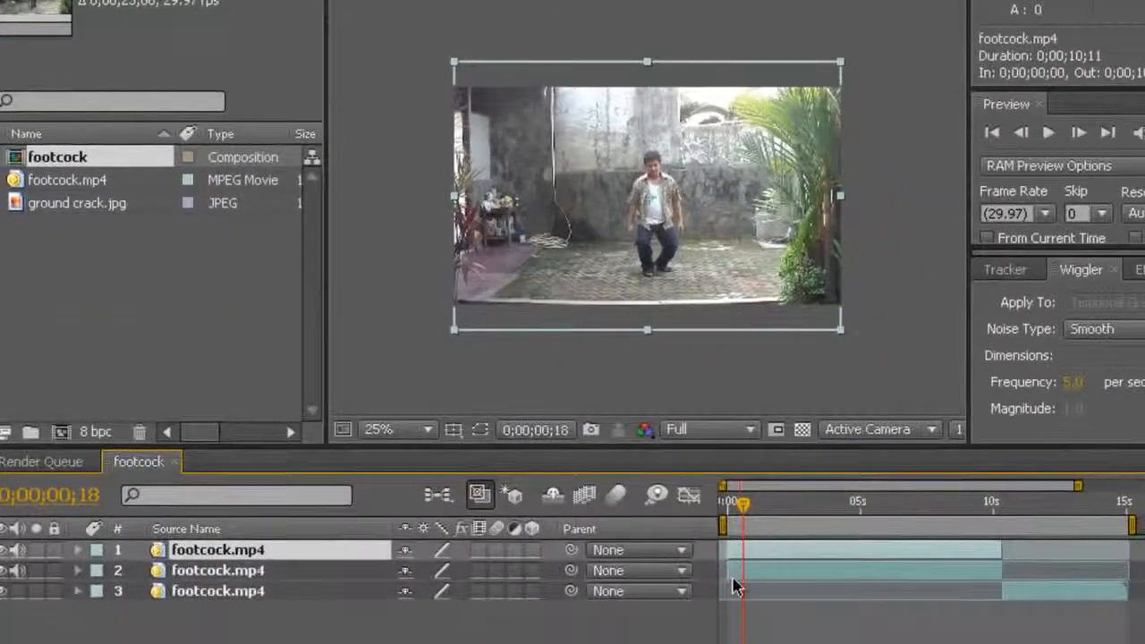
Step: Set the current time to the mid-air jump frame at 0;00;01;02, keeping the top footcock.mp4 layer selected
click(739, 574)
click(762, 549)
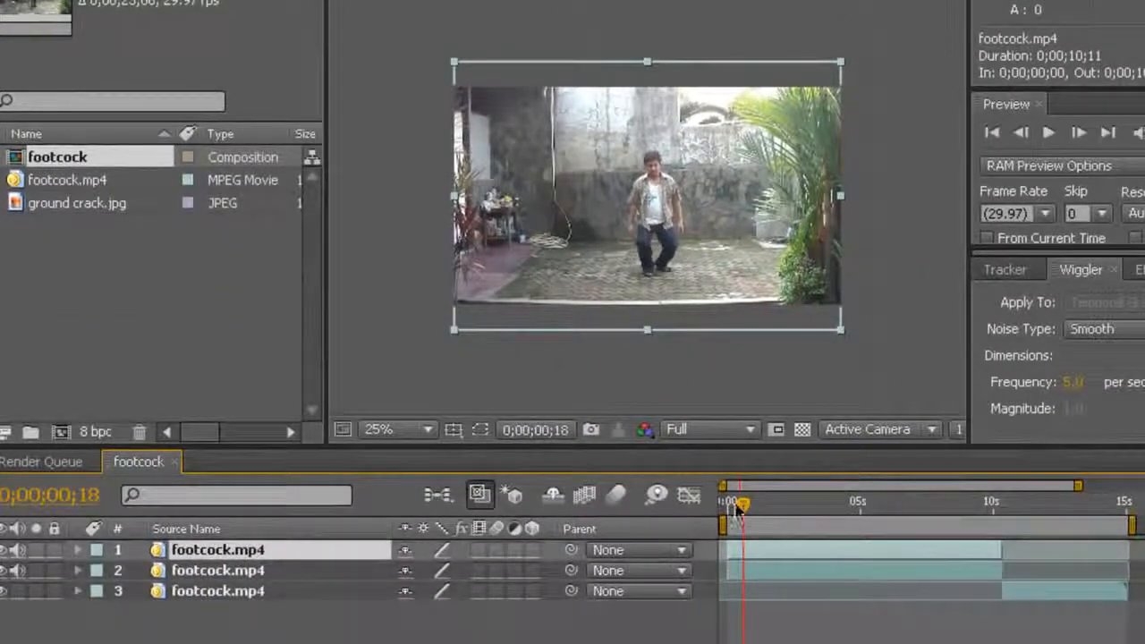
mouse_move(742, 505)
mouse_down()
mouse_move(729, 510)
mouse_move(739, 515)
mouse_move(729, 504)
mouse_up()
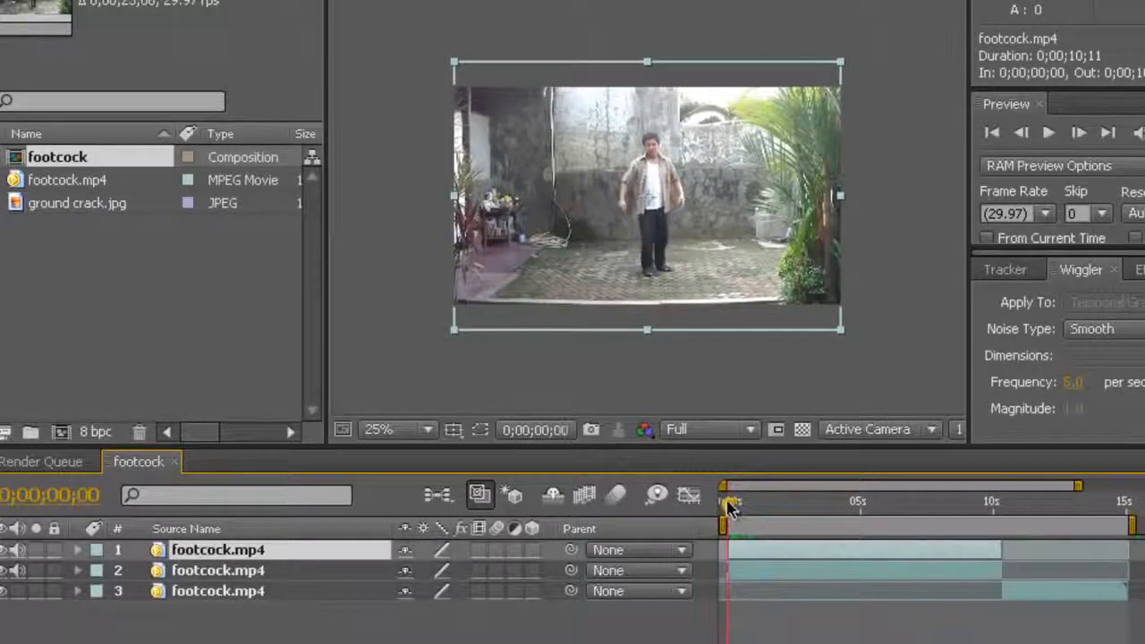
click(754, 388)
scroll(756, 383, up, 1)
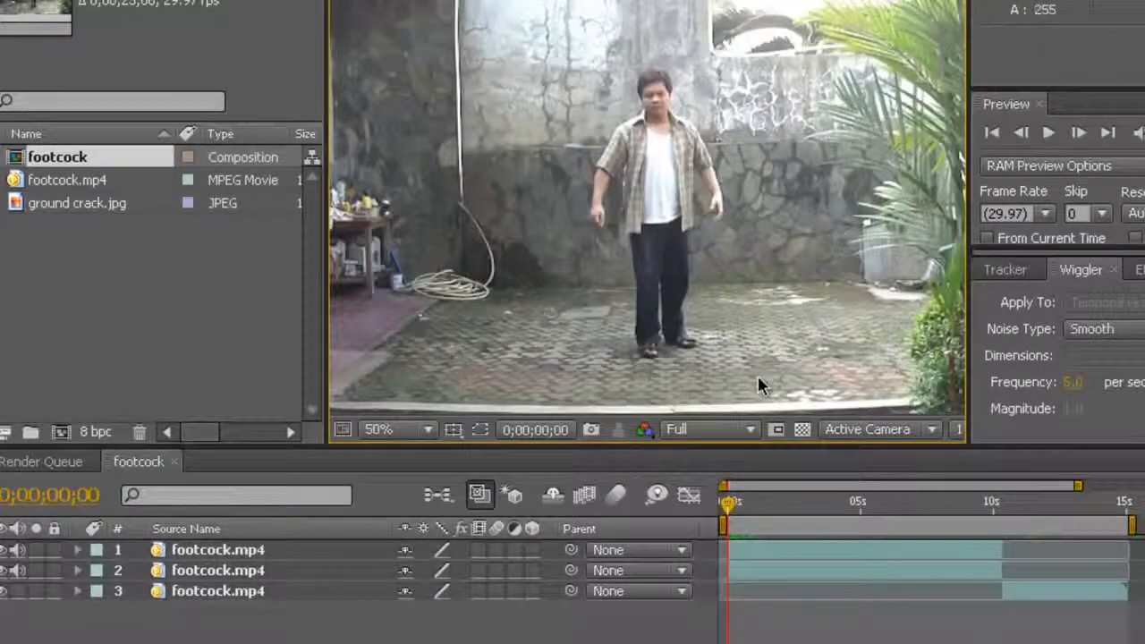
click(750, 548)
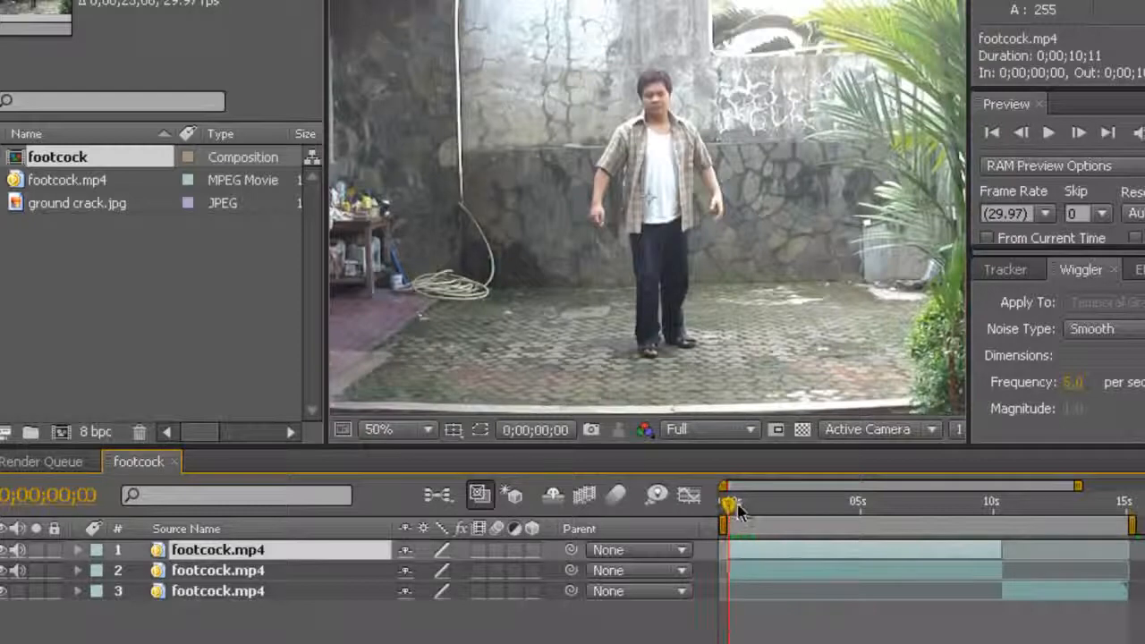
drag(750, 512, 757, 512)
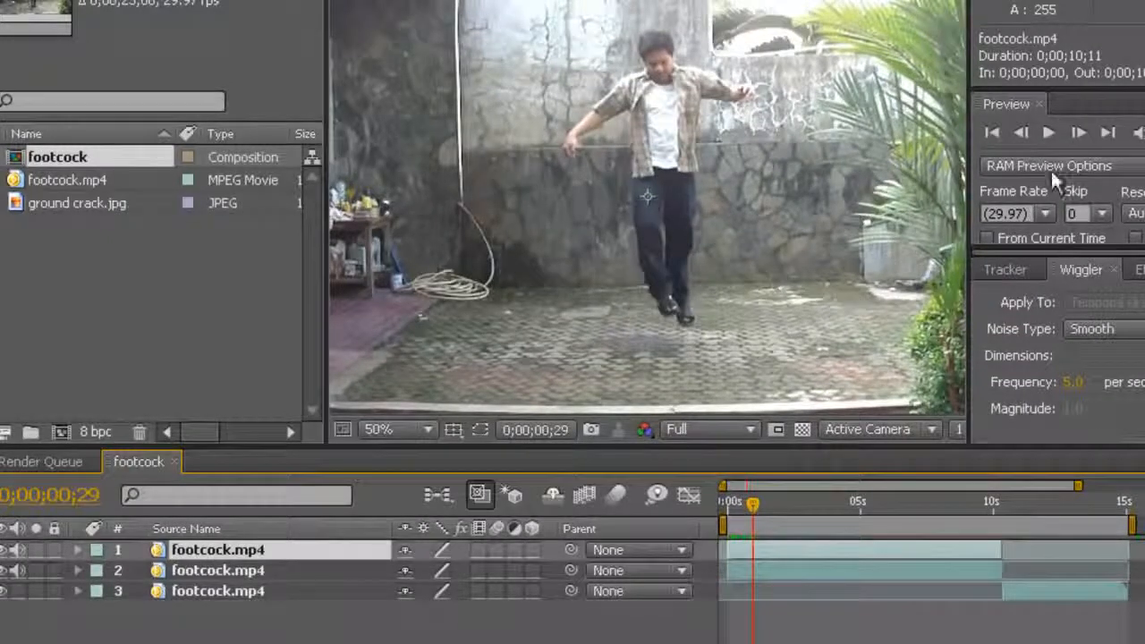
click(1079, 132)
click(1079, 132)
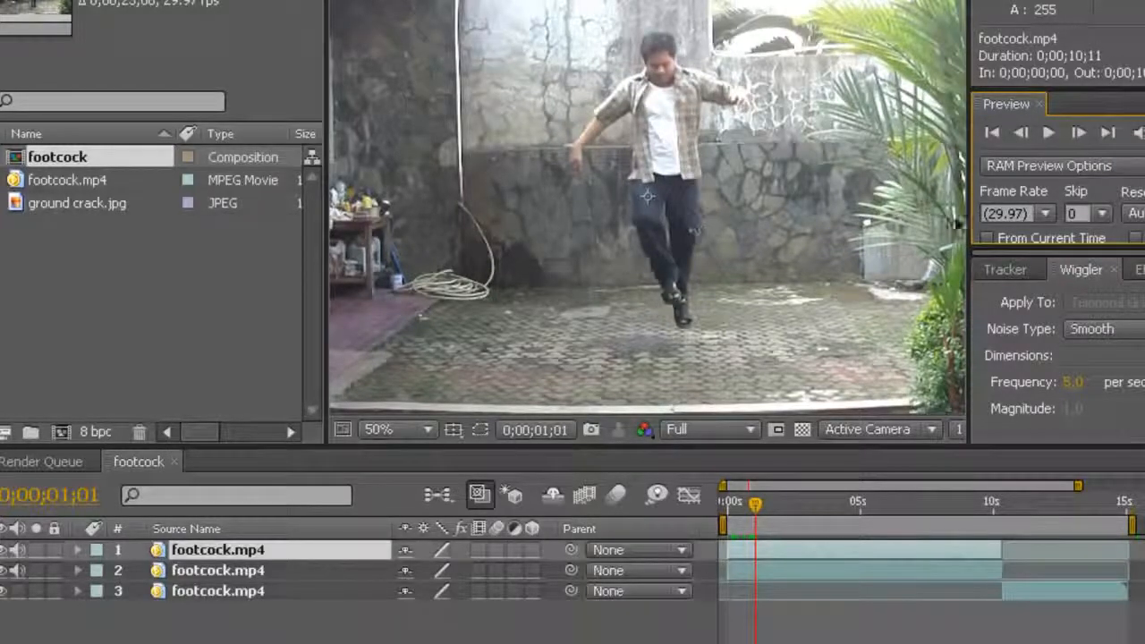
click(1079, 133)
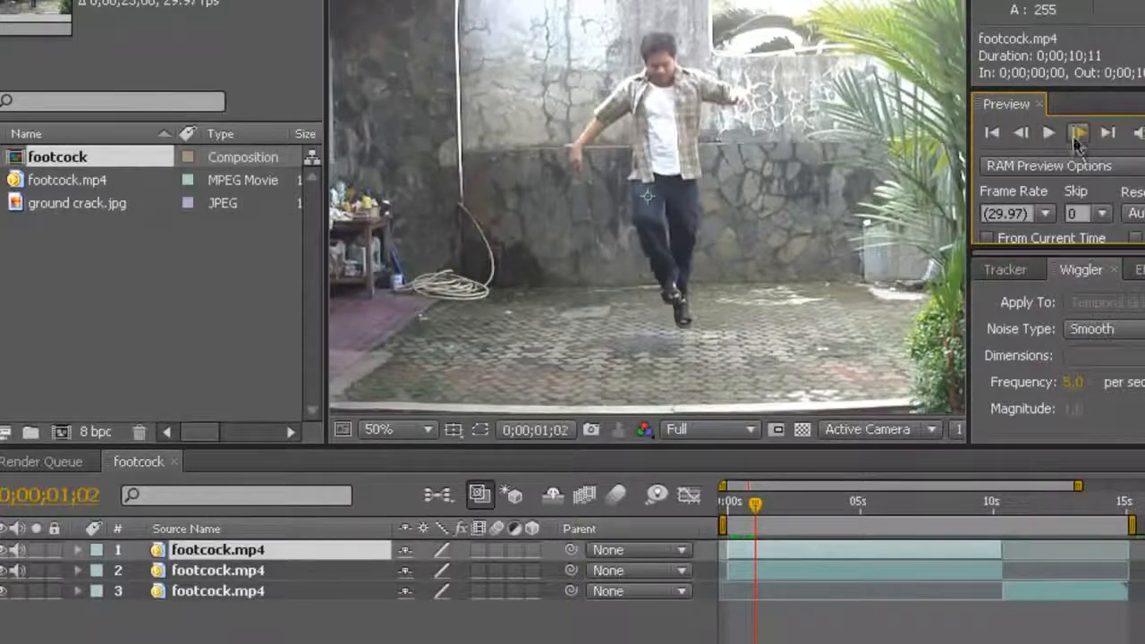
click(1080, 133)
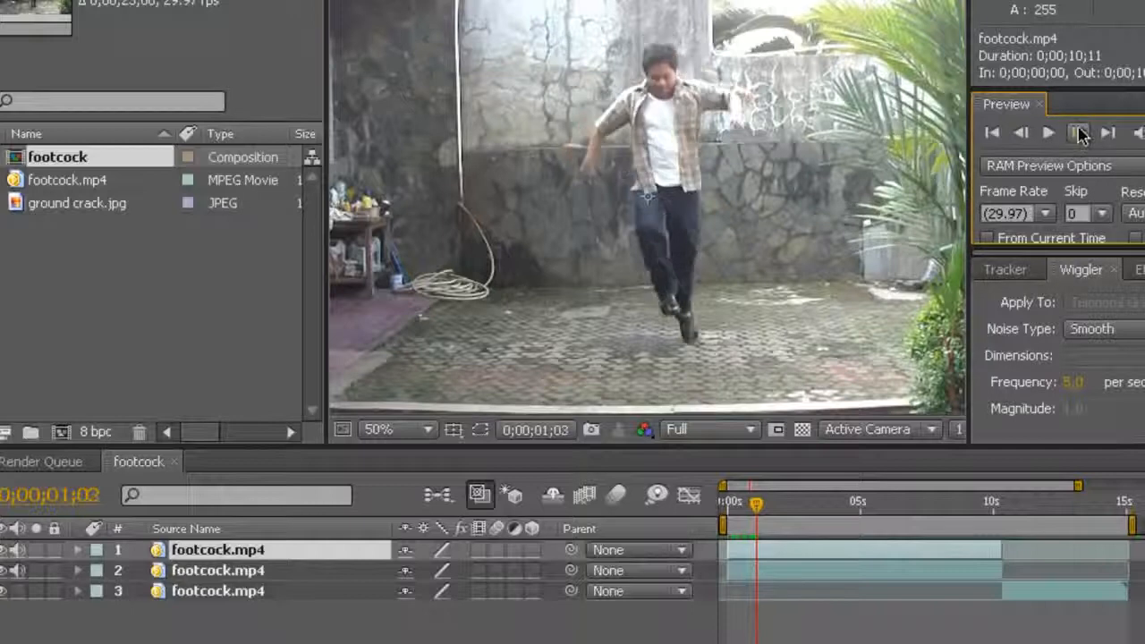
click(1020, 134)
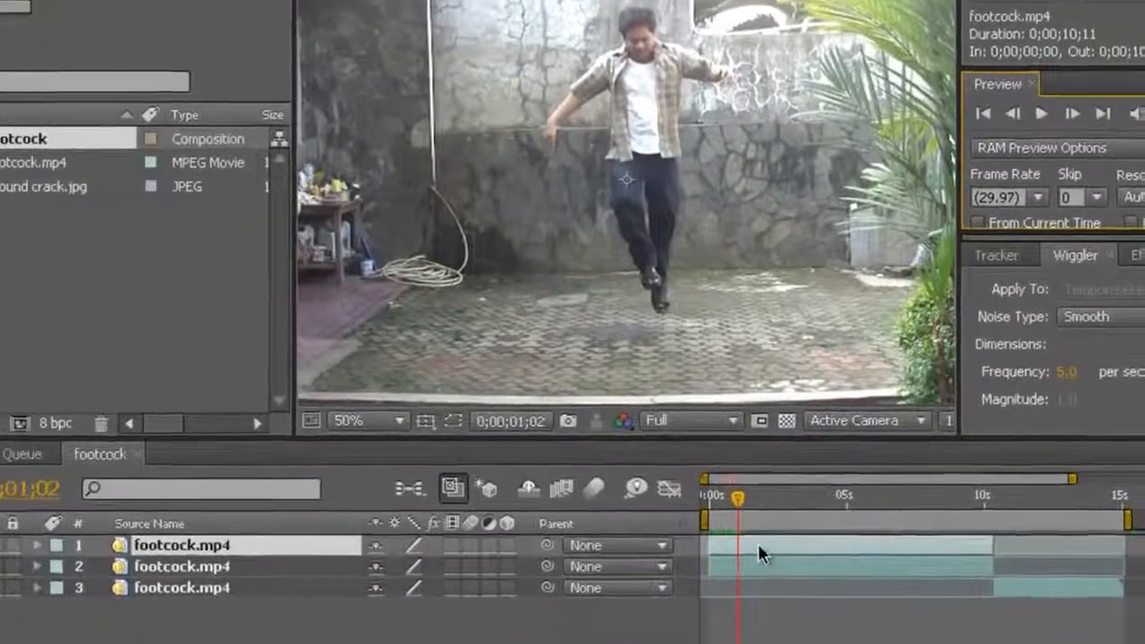
Step: Apply Freeze Frame to the top footcock.mp4 layer at 0;00;01;02 and scrub to 0;00;03;09 to check it
right_click(779, 547)
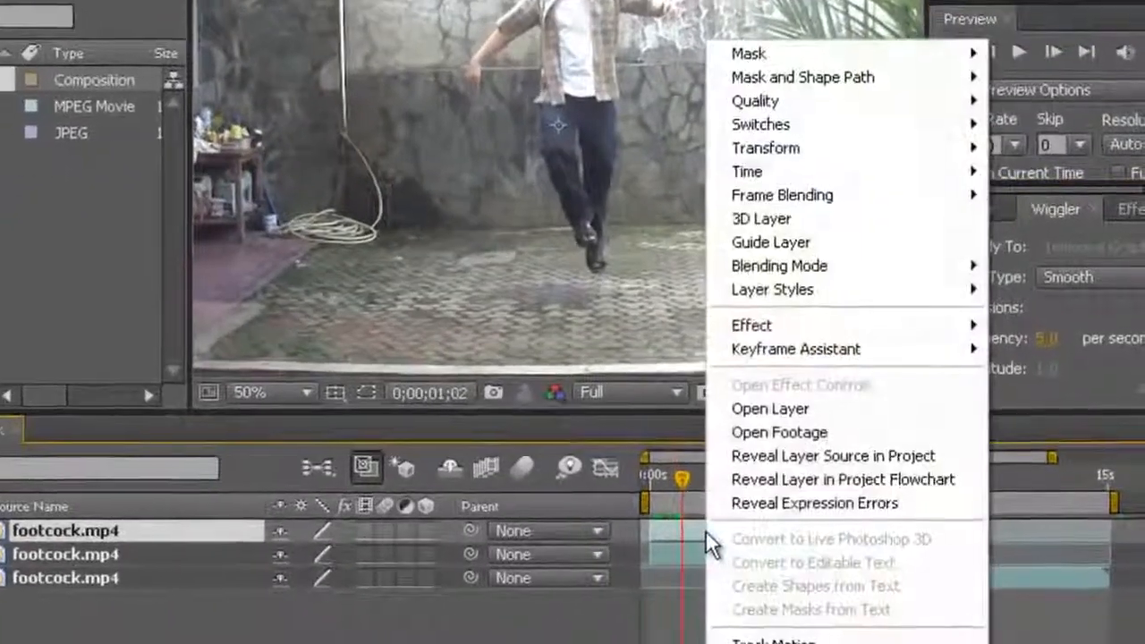
mouse_move(812, 169)
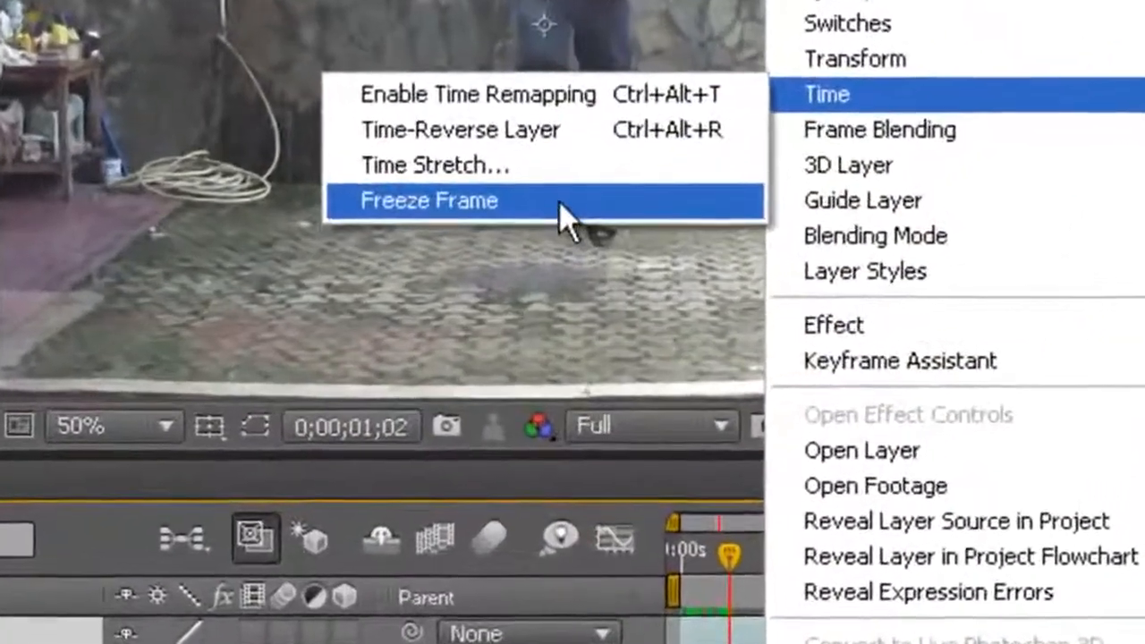
click(565, 234)
drag(730, 557, 730, 581)
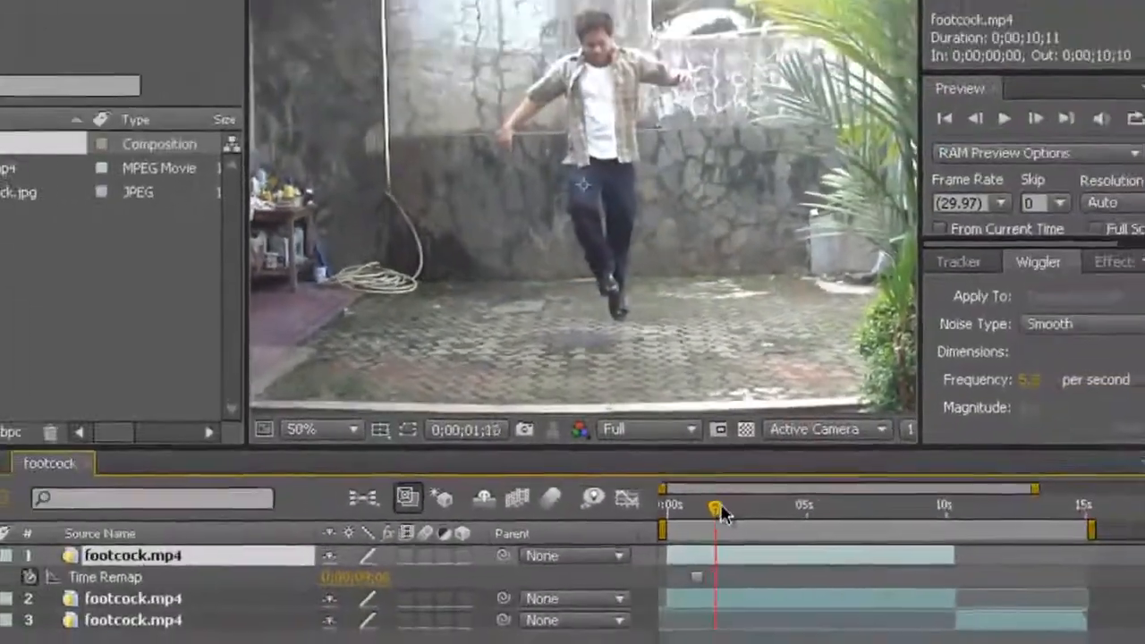
drag(697, 530, 758, 546)
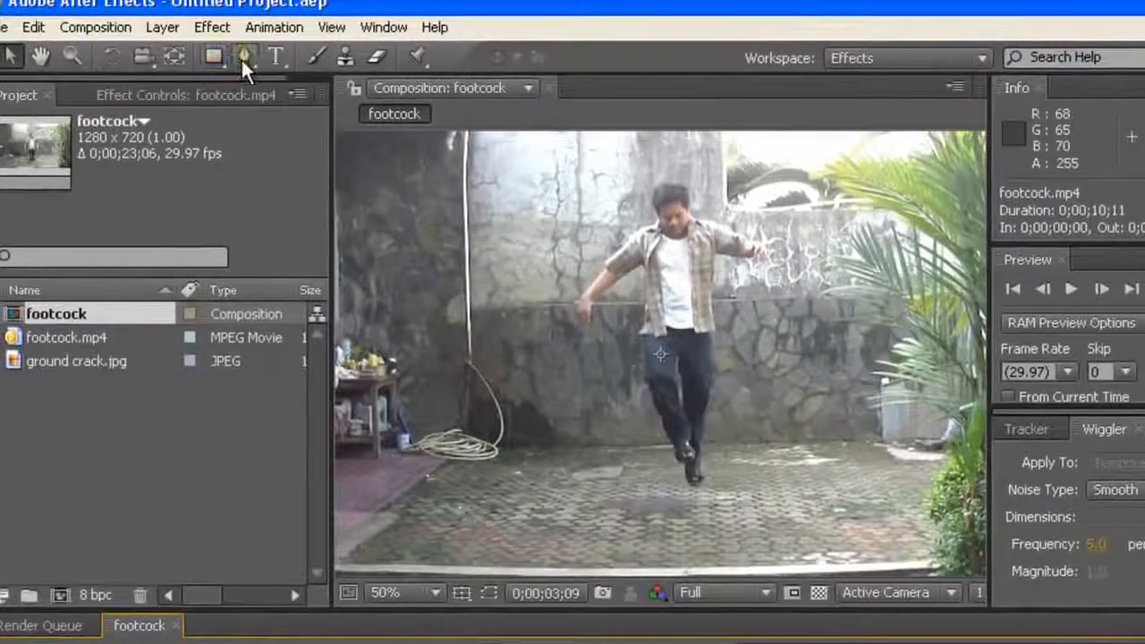
Step: Start a Pen tool mask on the frozen footcock.mp4 layer, tracing from the side of the man's hair past his neck and shoulder
click(242, 55)
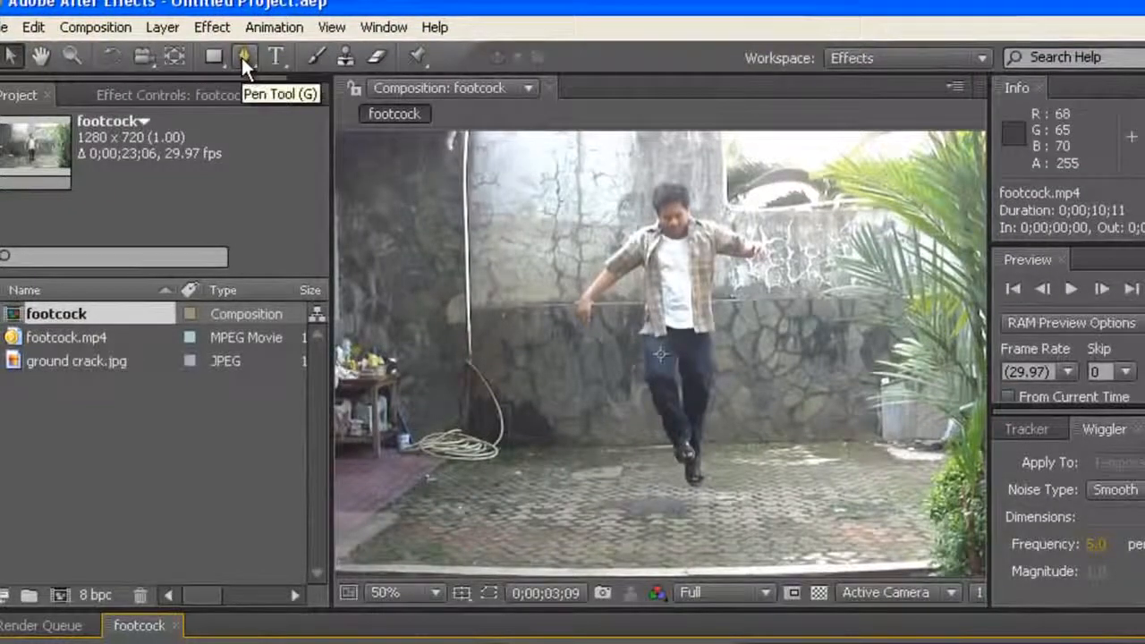
click(241, 57)
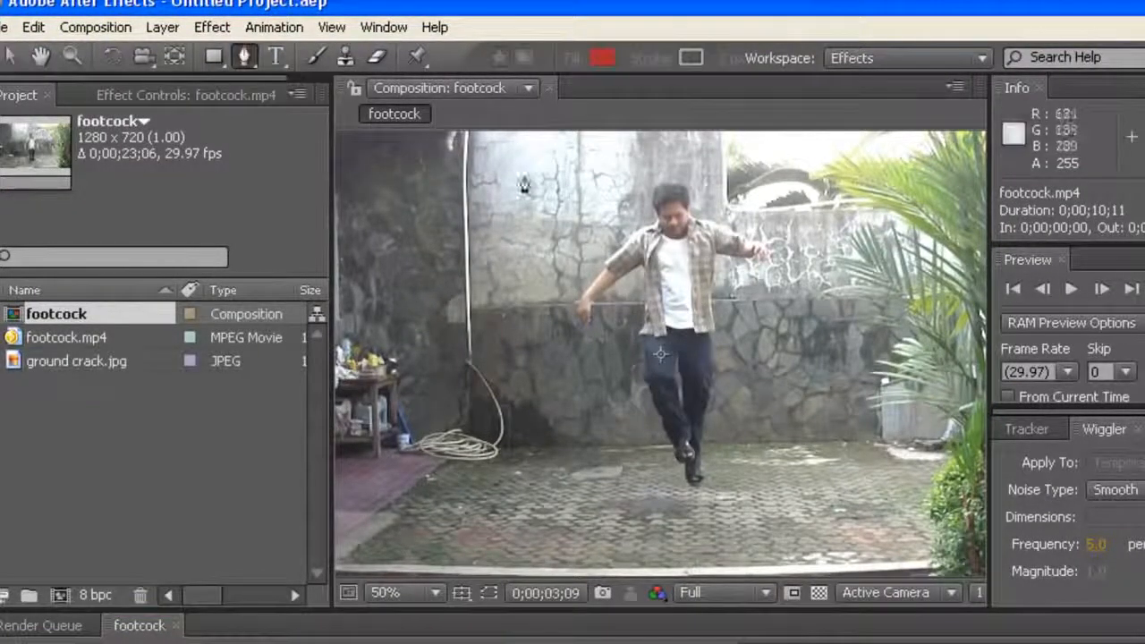
scroll(696, 251, up, 2)
scroll(702, 257, down, 2)
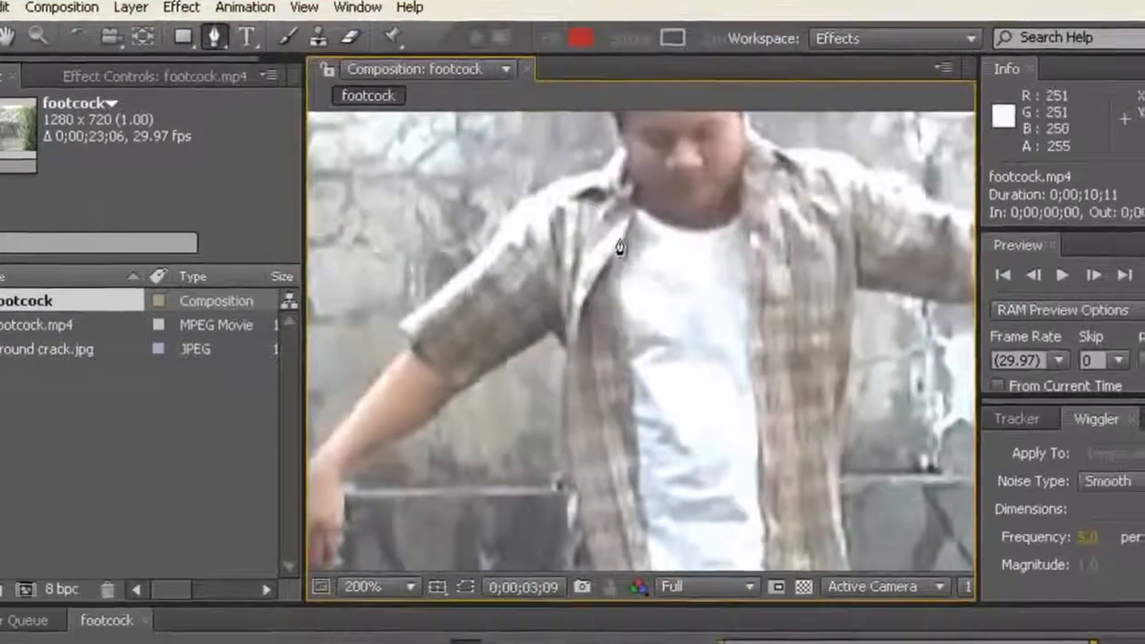
scroll(626, 287, down, 2)
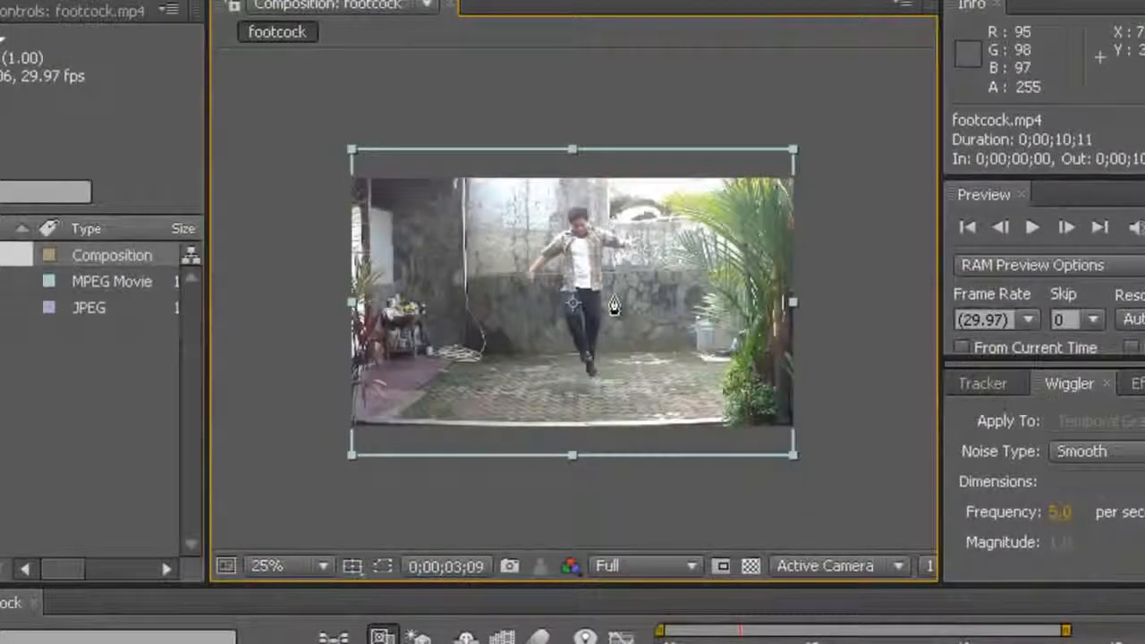
scroll(615, 306, up, 4)
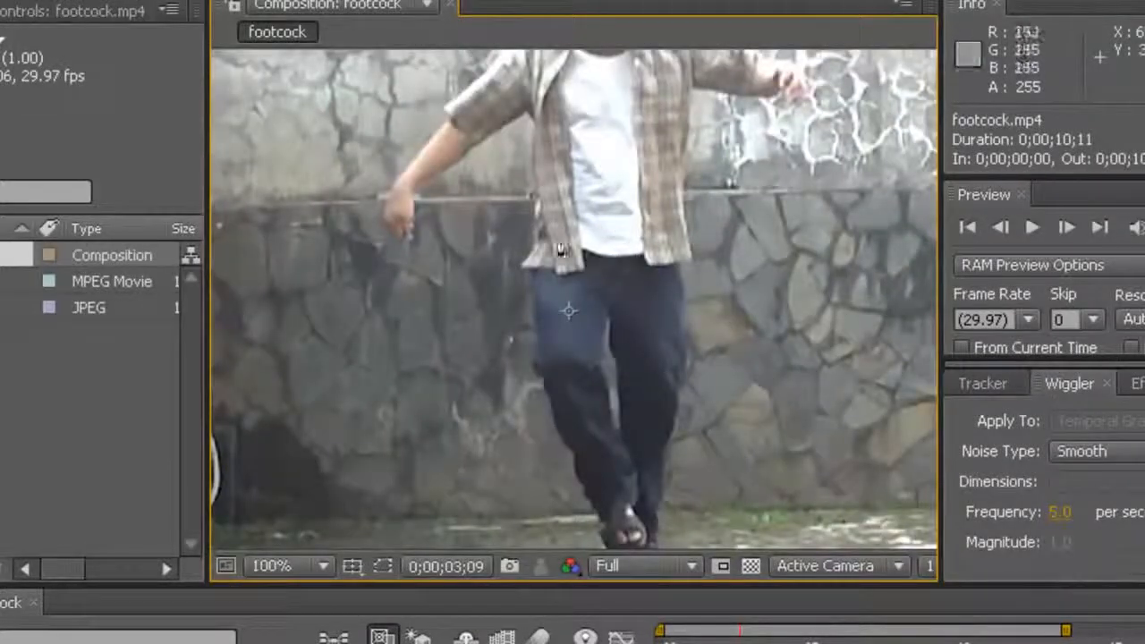
drag(614, 188, 613, 422)
scroll(588, 328, up, 4)
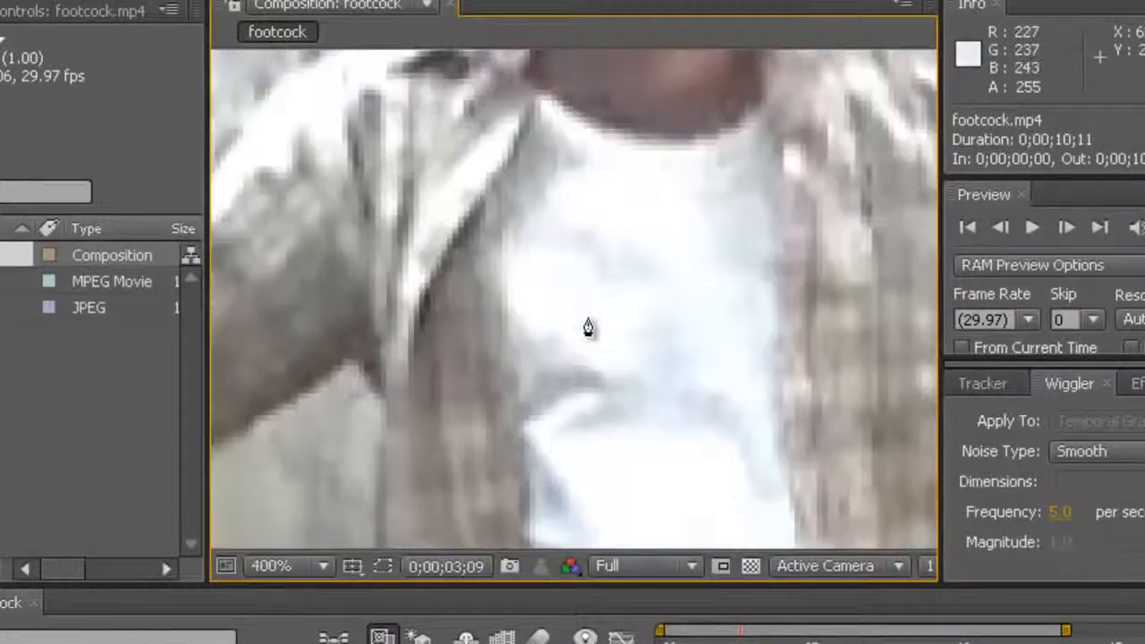
scroll(588, 328, down, 2)
scroll(585, 322, up, 2)
scroll(600, 268, down, 2)
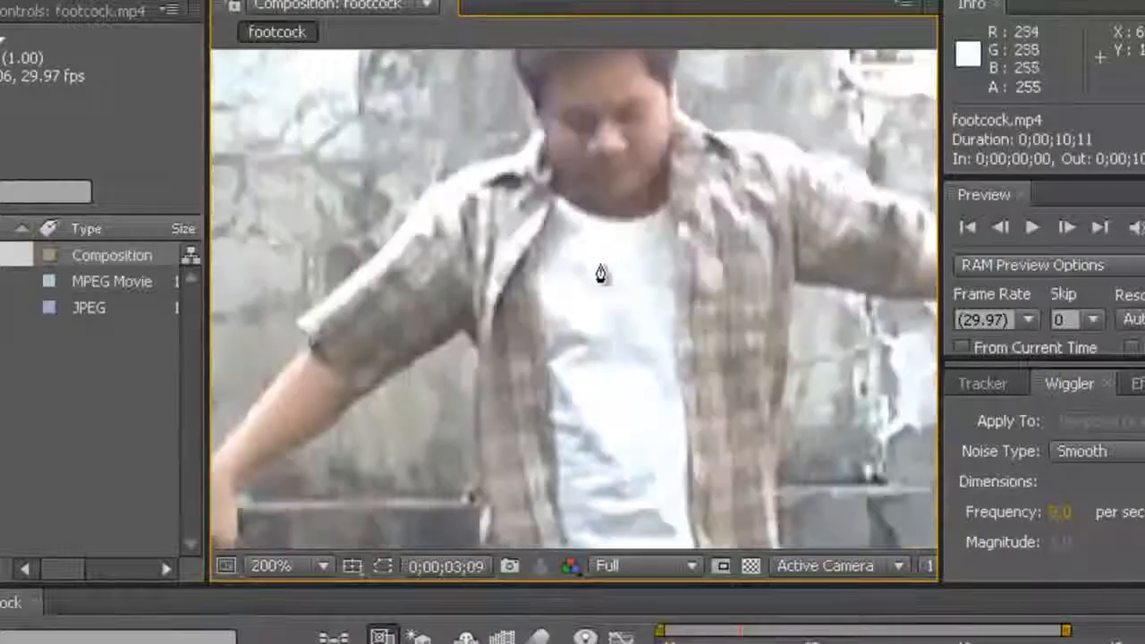
drag(567, 229, 617, 390)
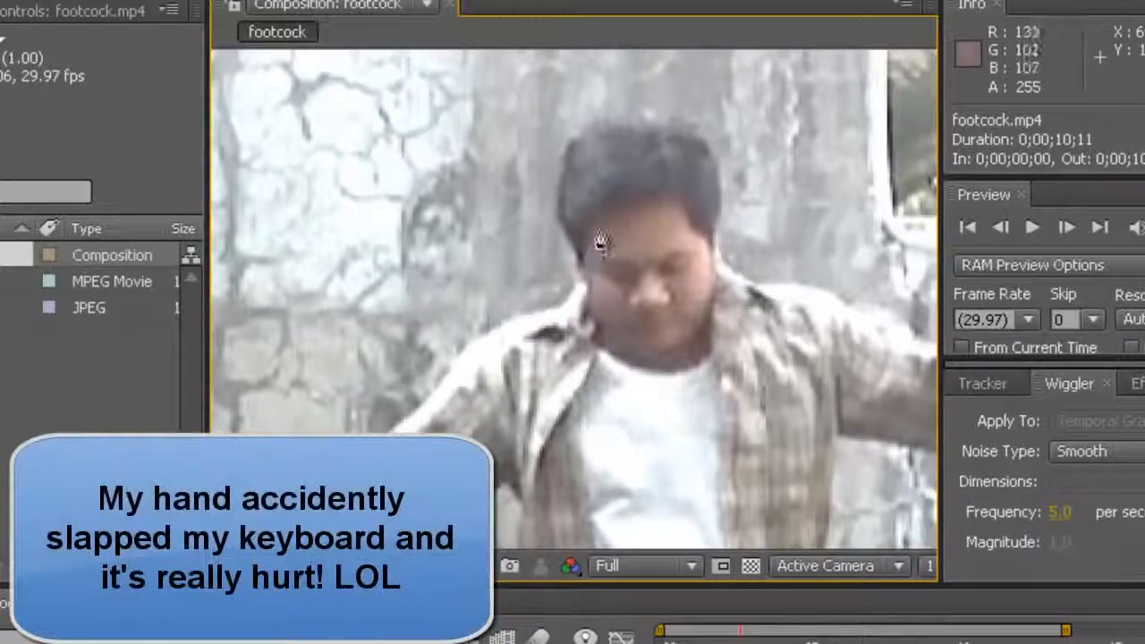
mouse_move(602, 237)
mouse_down()
mouse_move(606, 340)
mouse_move(614, 307)
mouse_move(586, 237)
mouse_up()
click(585, 226)
click(604, 287)
click(580, 320)
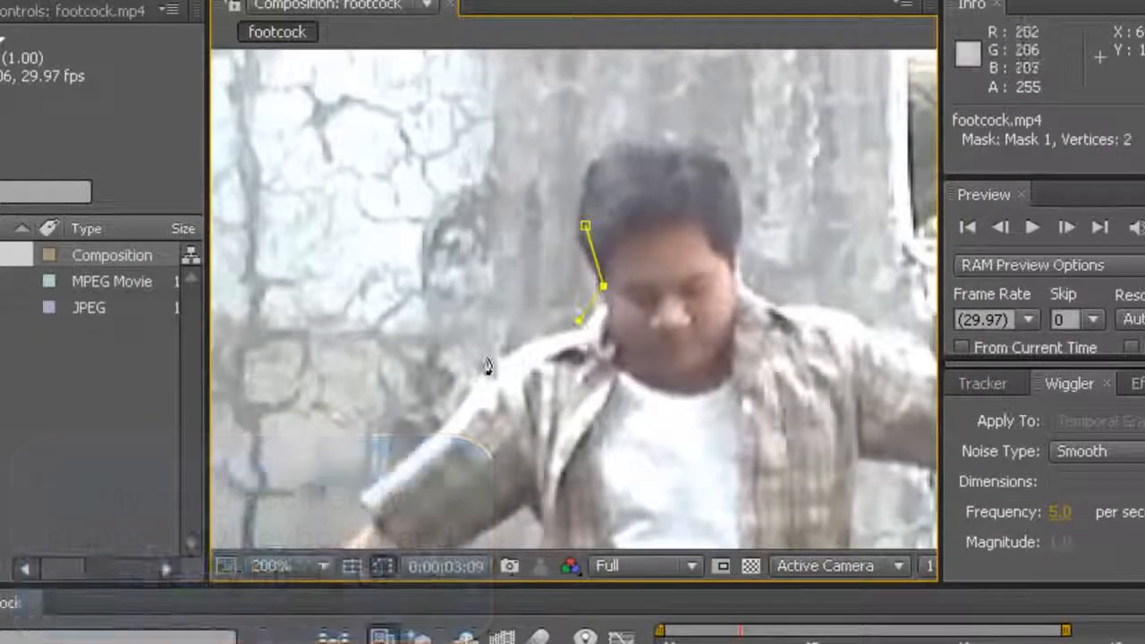
click(494, 362)
click(465, 411)
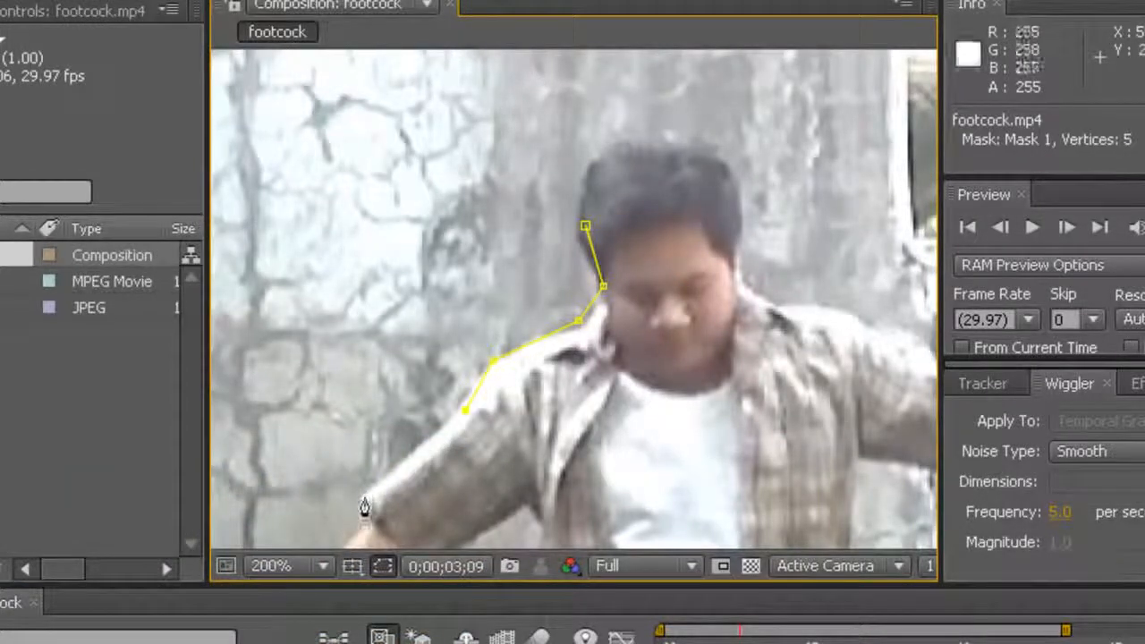
Step: Continue the mask along the lowered arm's sleeve and forearm, around the hand, and back along the underside of the forearm
drag(412, 487, 540, 137)
click(507, 165)
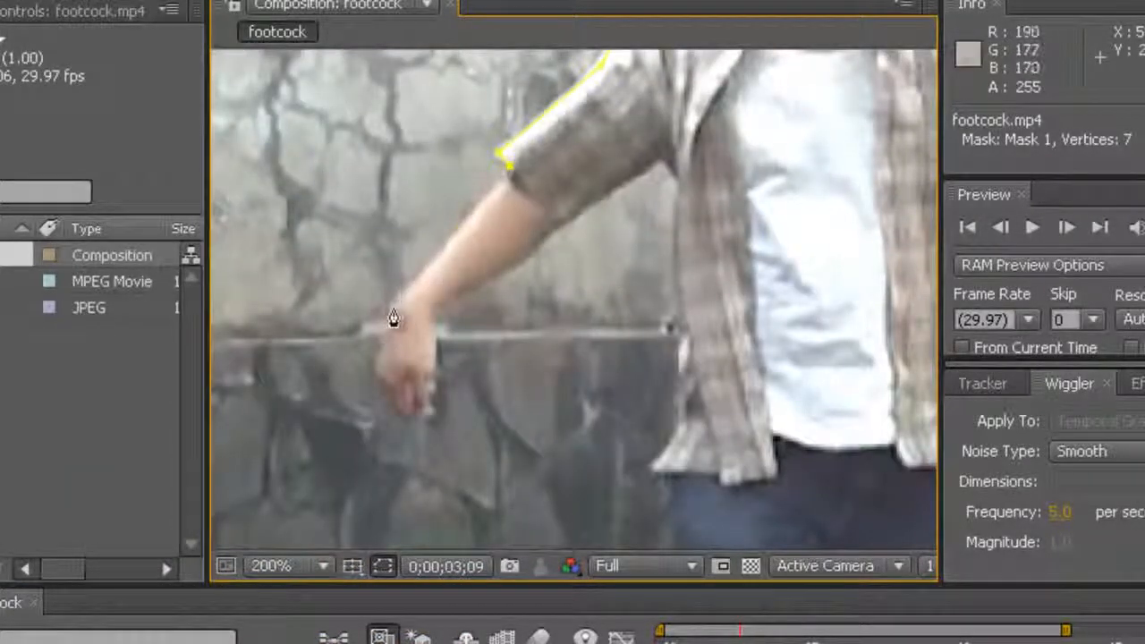
click(391, 307)
click(377, 376)
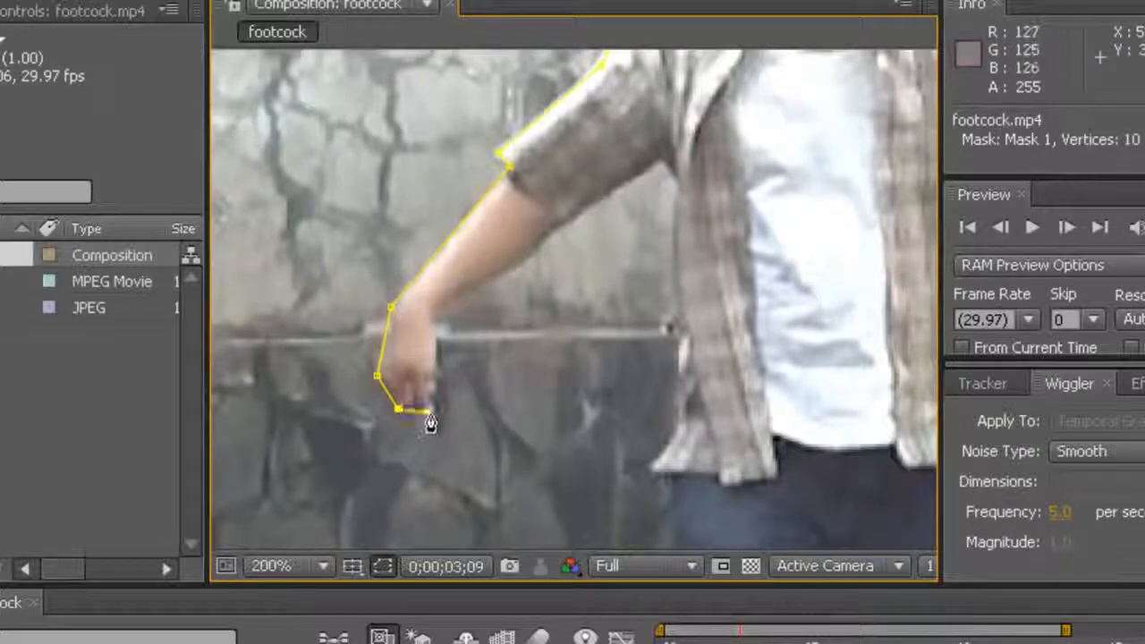
click(435, 363)
click(435, 313)
click(529, 245)
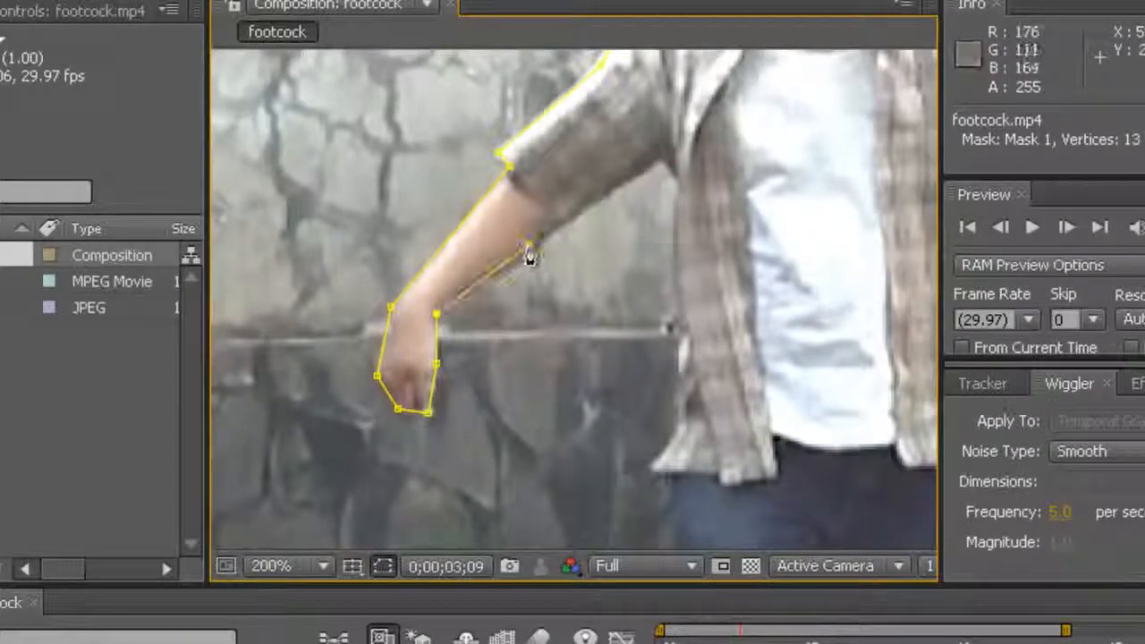
Step: Extend the mask under the lowered arm's sleeve to the armpit and down the shirt's side to its hem
click(623, 182)
click(665, 162)
click(679, 205)
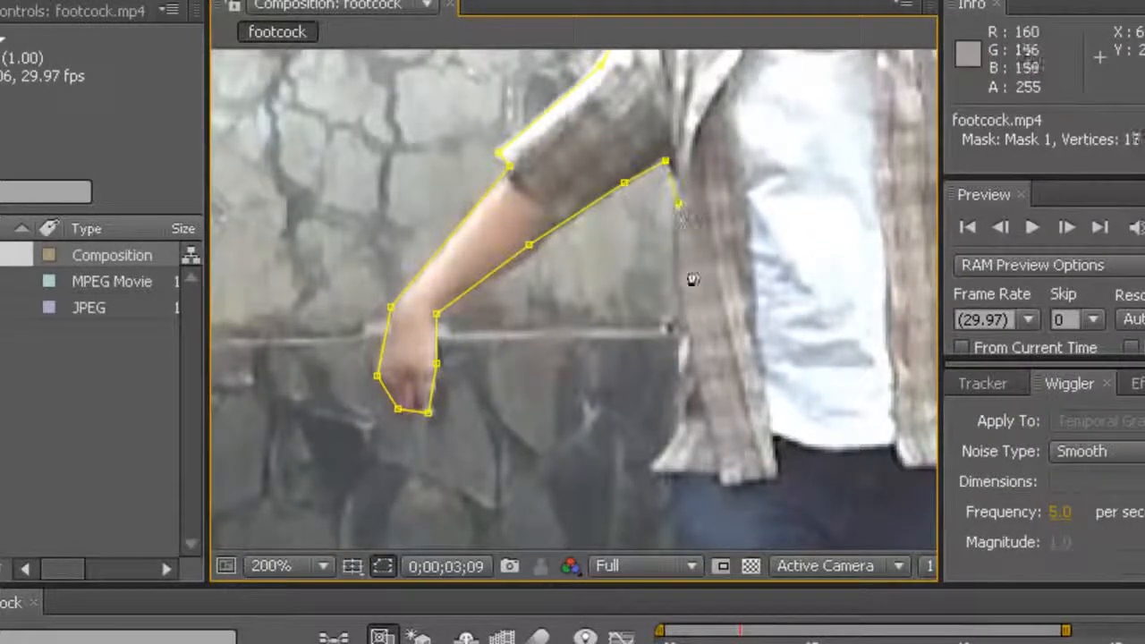
click(682, 326)
click(687, 391)
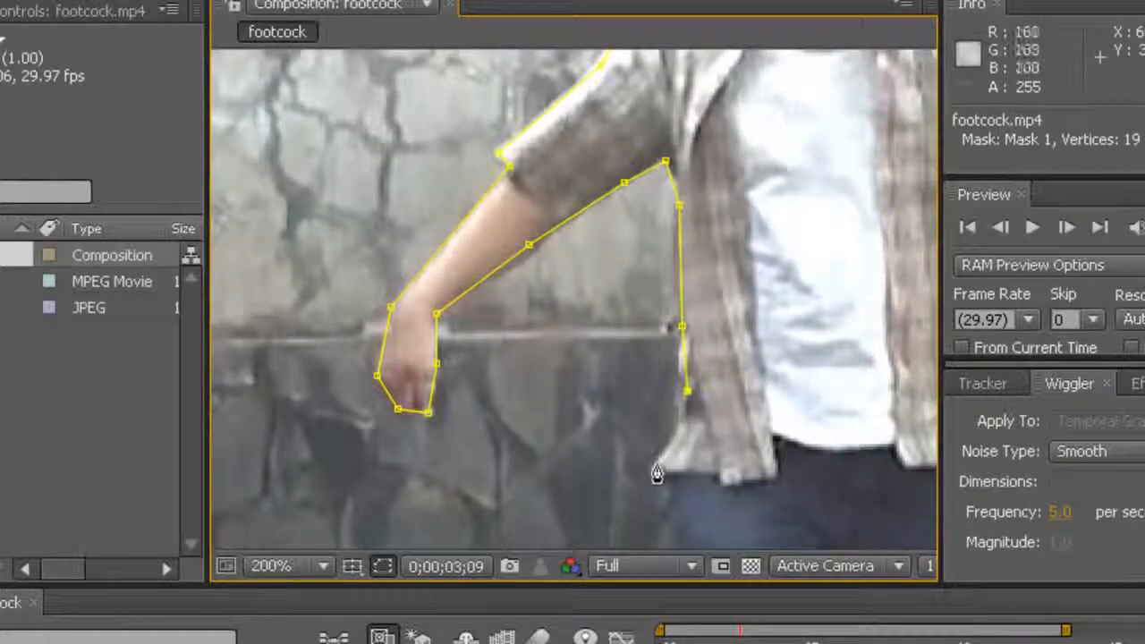
click(655, 463)
click(669, 472)
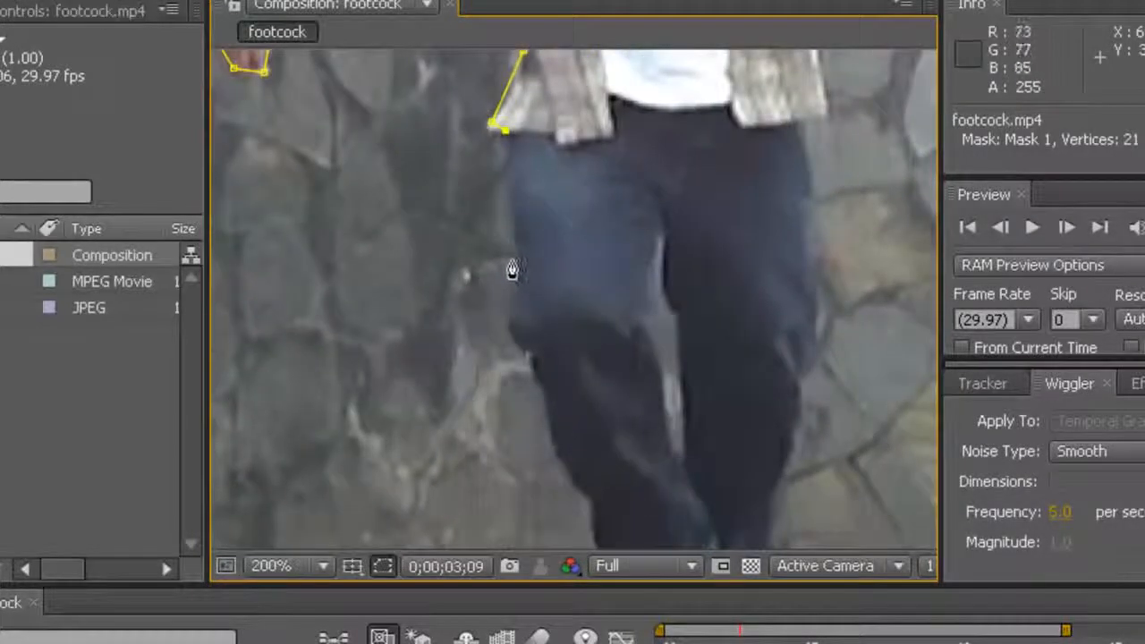
Step: Trace the mask down the outer edge of the trouser leg below the lowered arm, from the shirt hem to above the ankle
click(519, 264)
click(515, 329)
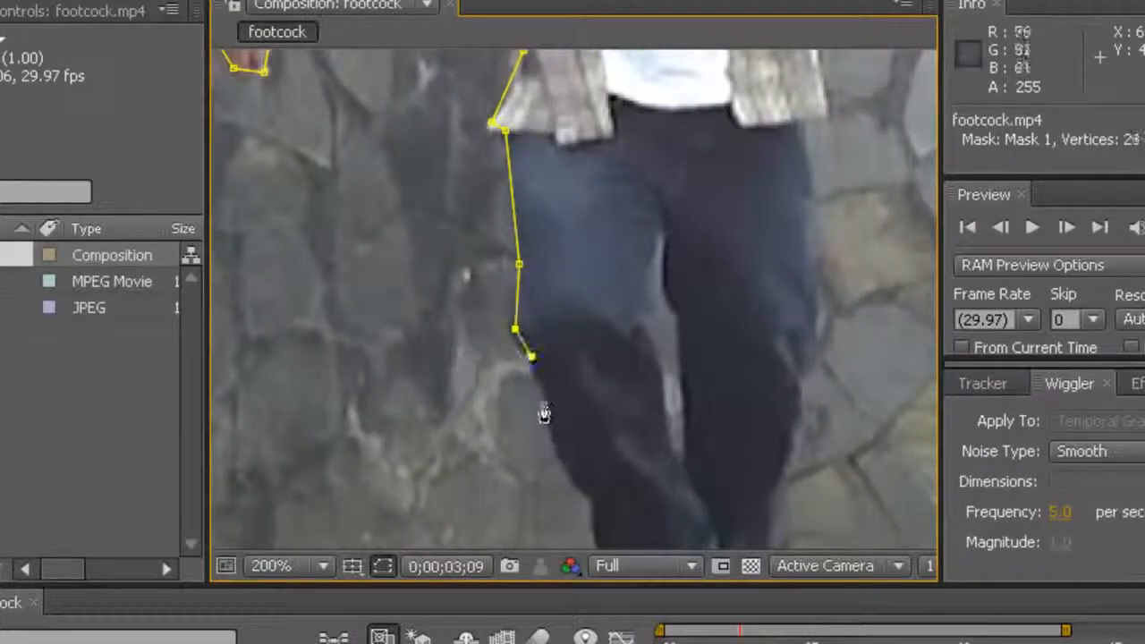
click(559, 452)
click(586, 486)
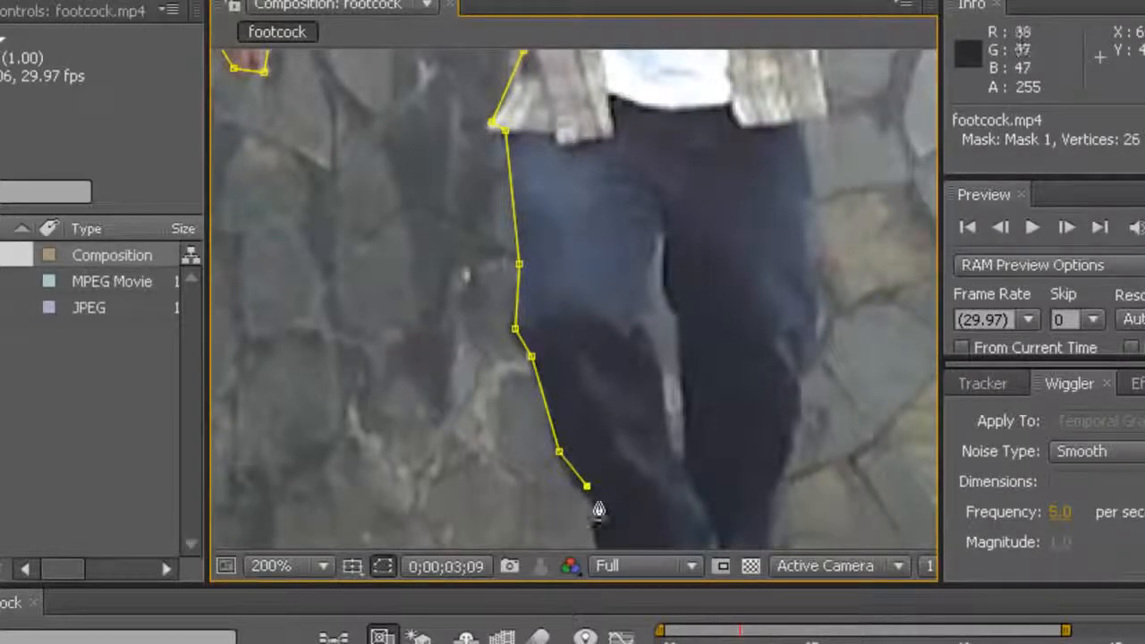
drag(599, 510, 506, 263)
click(496, 312)
click(524, 365)
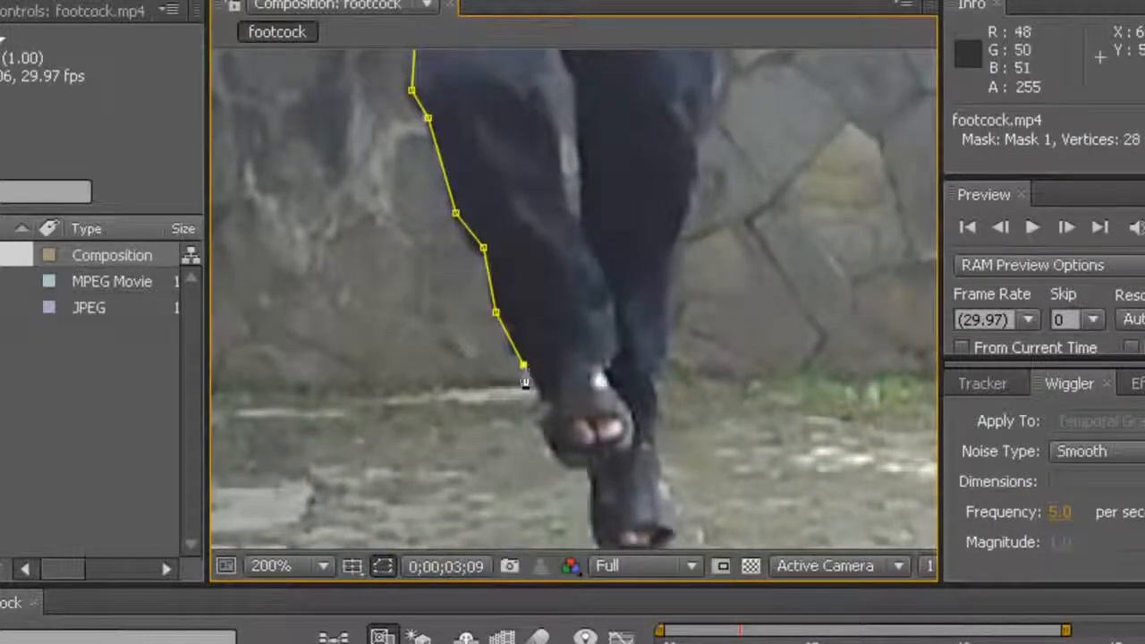
Step: Carry the mask around the man's raised foot and the lower shoe, including its sole and toe
click(543, 406)
click(552, 450)
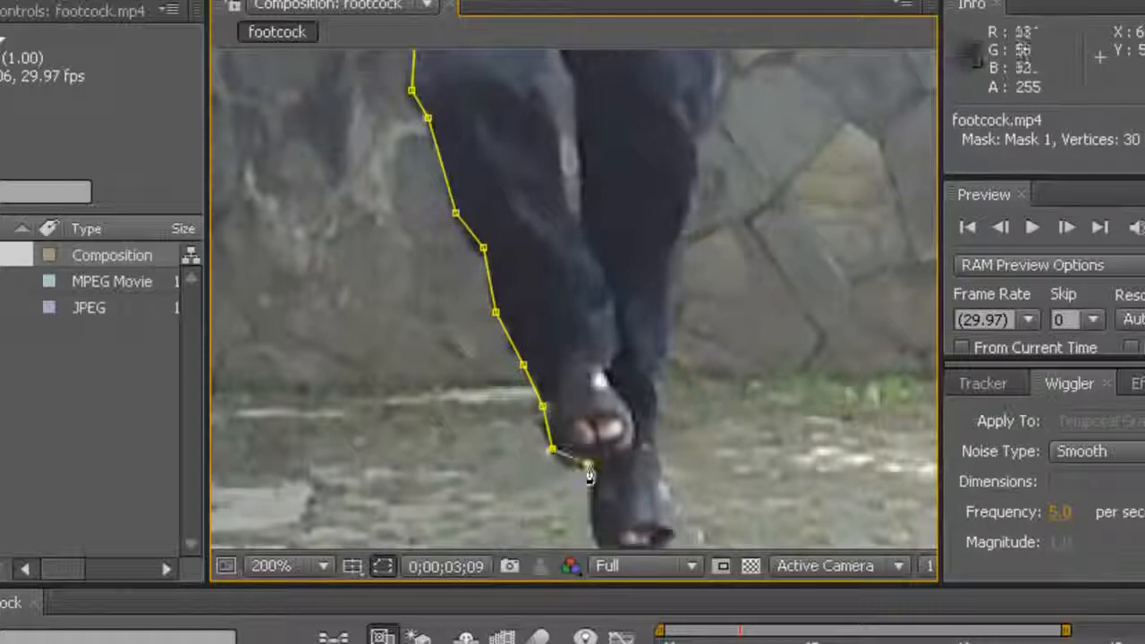
click(588, 466)
click(591, 494)
drag(603, 475, 538, 339)
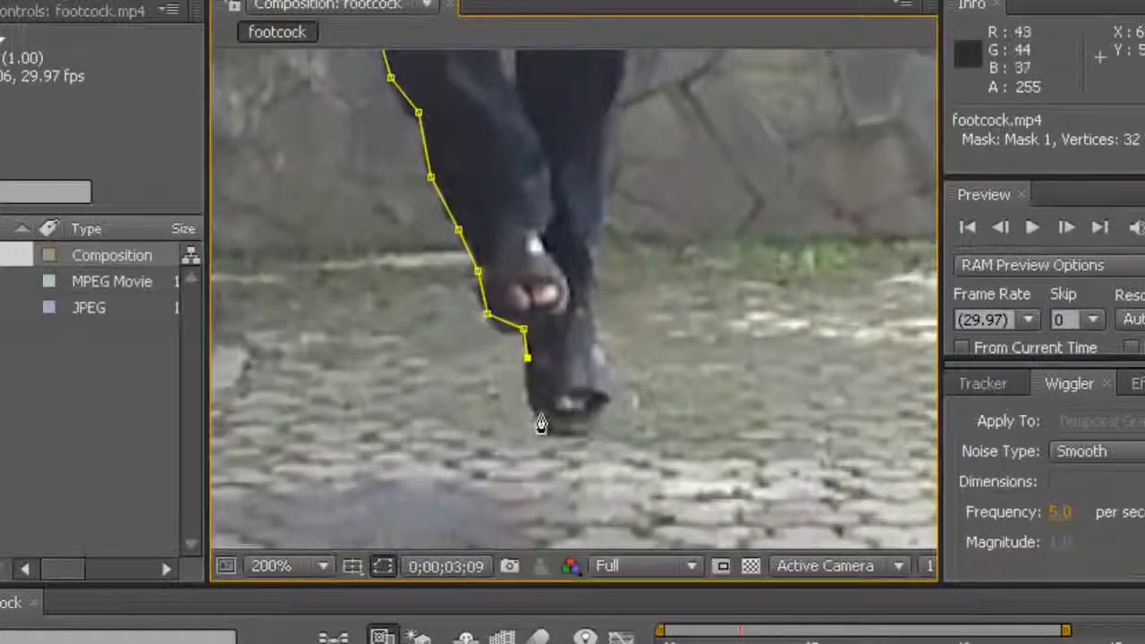
click(540, 413)
click(577, 431)
click(591, 414)
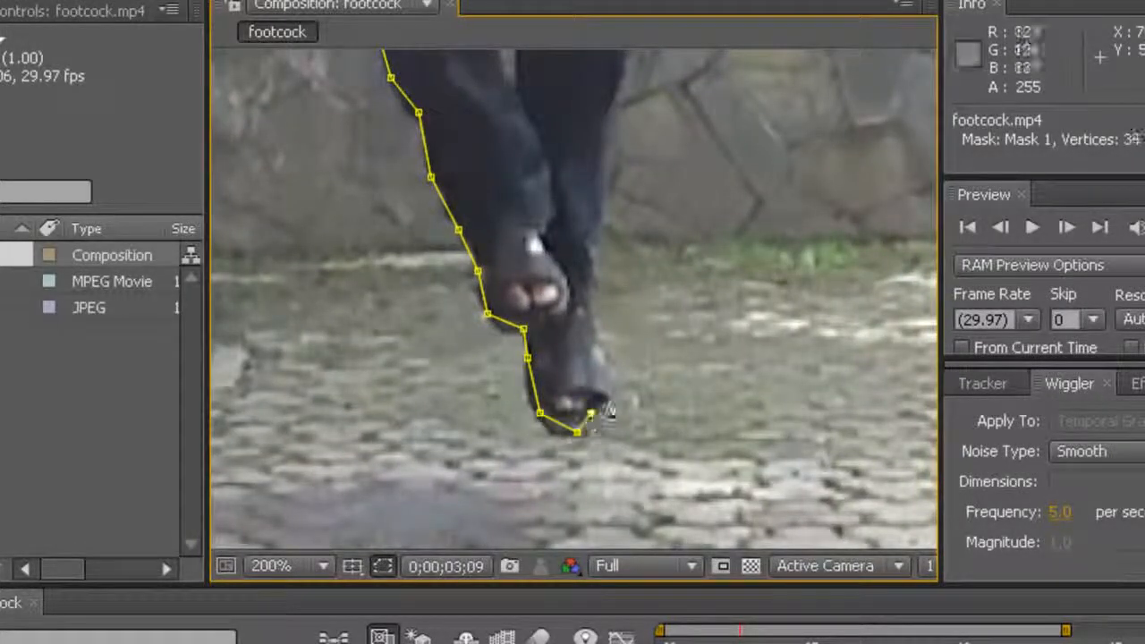
click(612, 392)
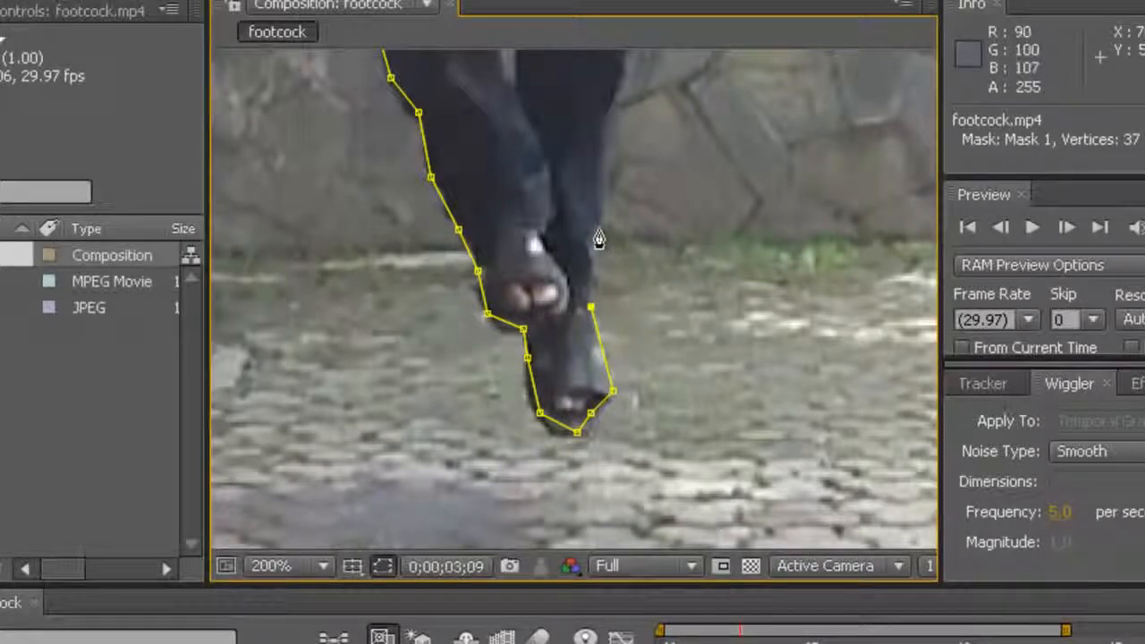
Step: Trace the mask up the outer edge of the other trouser leg, from the ankle to the shirt hem
click(595, 227)
drag(625, 187, 646, 541)
click(641, 437)
click(653, 355)
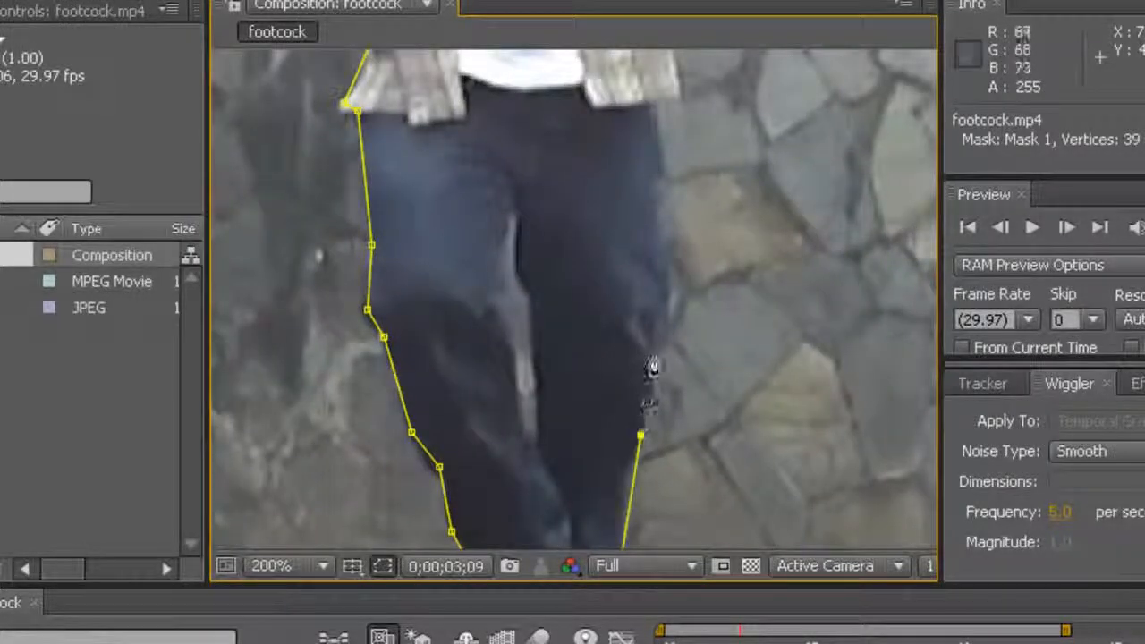
click(665, 315)
click(663, 211)
click(660, 130)
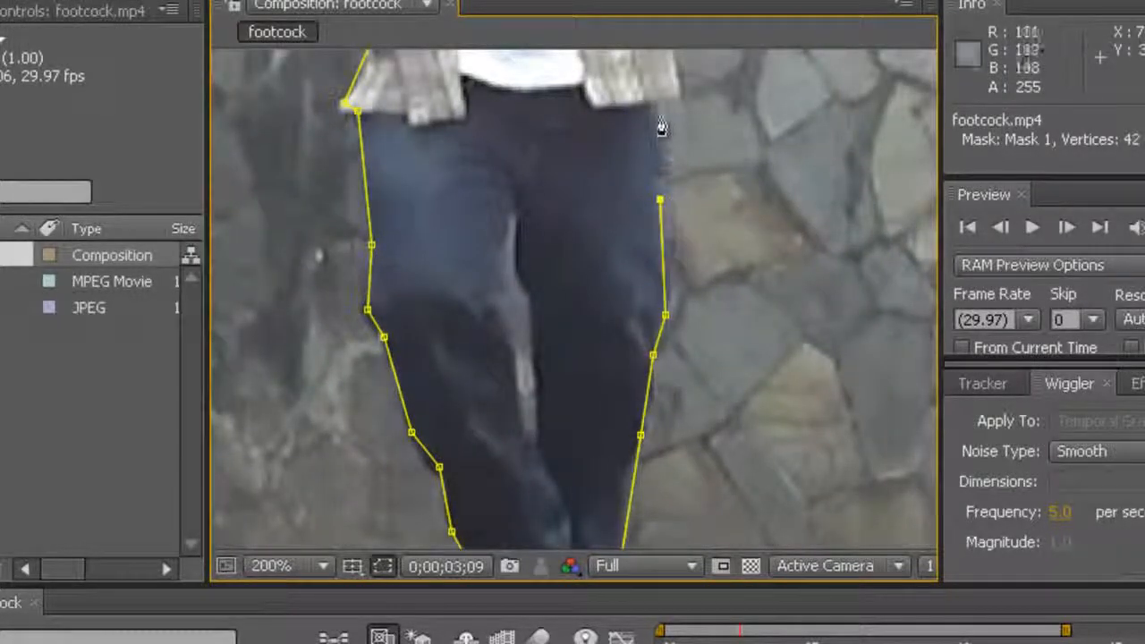
click(661, 109)
Step: Continue the mask up the side of the shirt from the hem to the armpit of the outstretched arm
drag(706, 133, 614, 540)
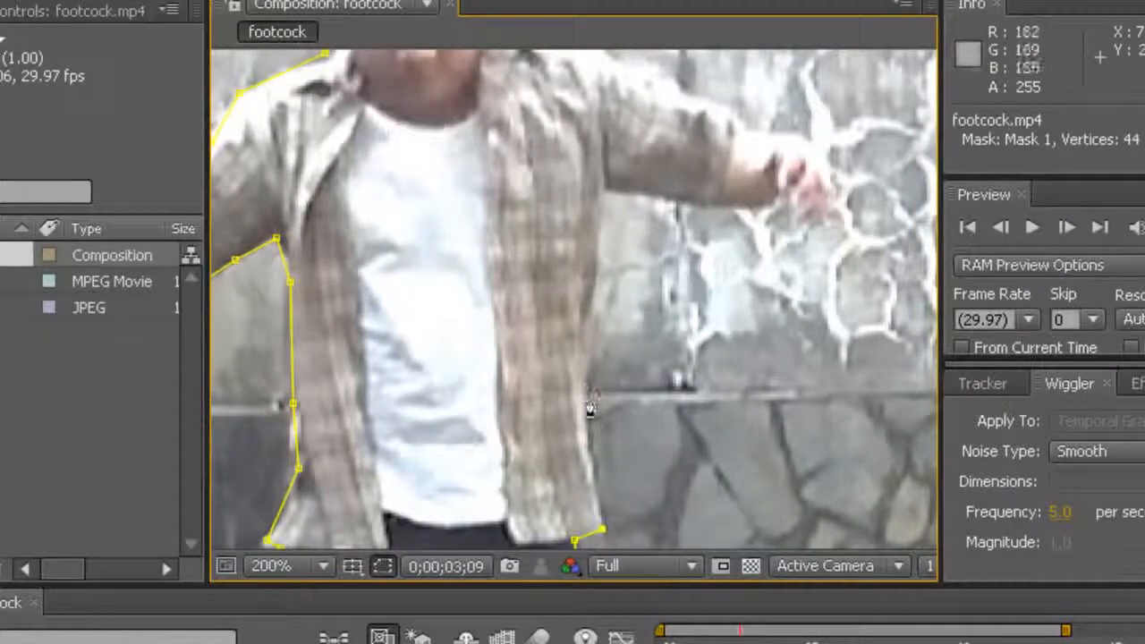
click(582, 391)
click(595, 259)
click(606, 195)
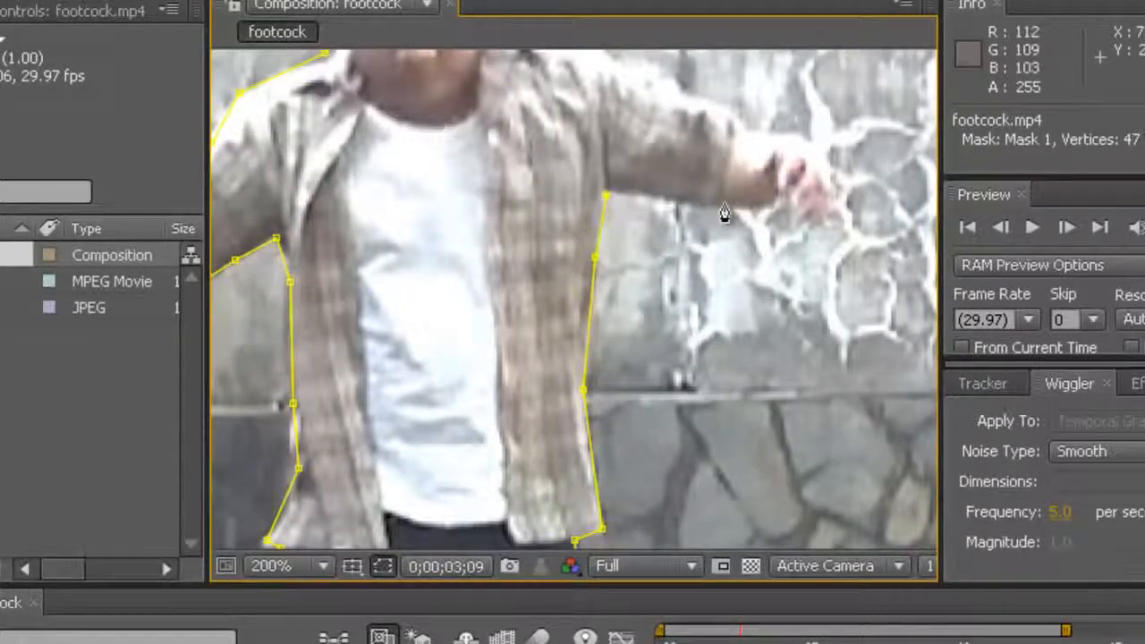
Step: Outline the outstretched arm's underside and hand, bringing the mask back over the wrist to the sleeve edge
click(723, 202)
click(769, 203)
click(782, 192)
click(815, 217)
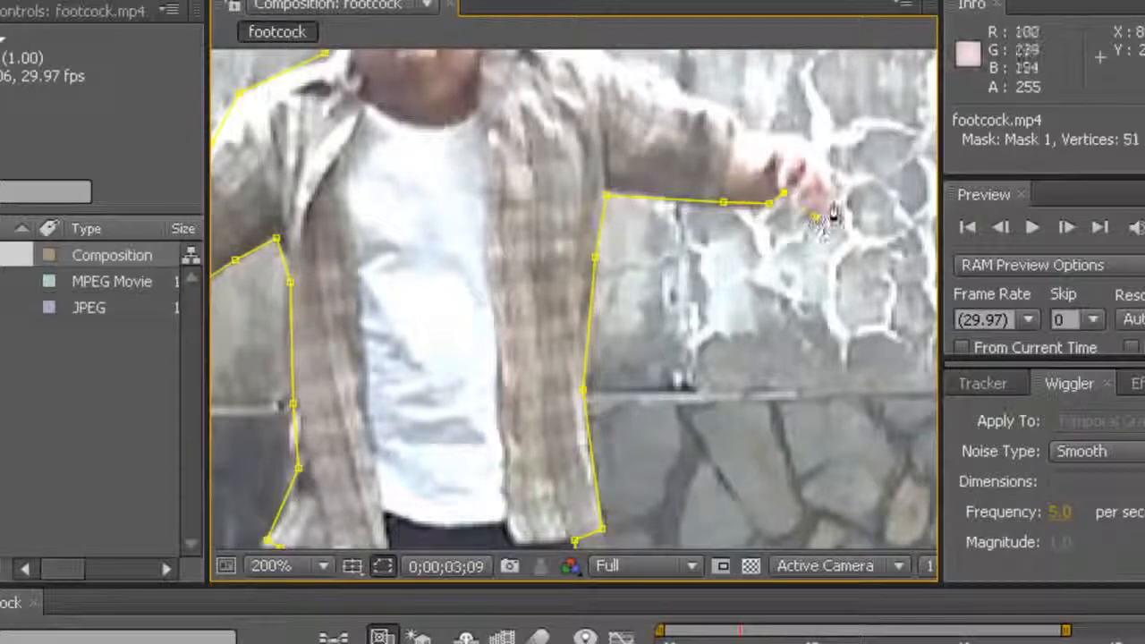
click(833, 196)
click(812, 142)
click(763, 131)
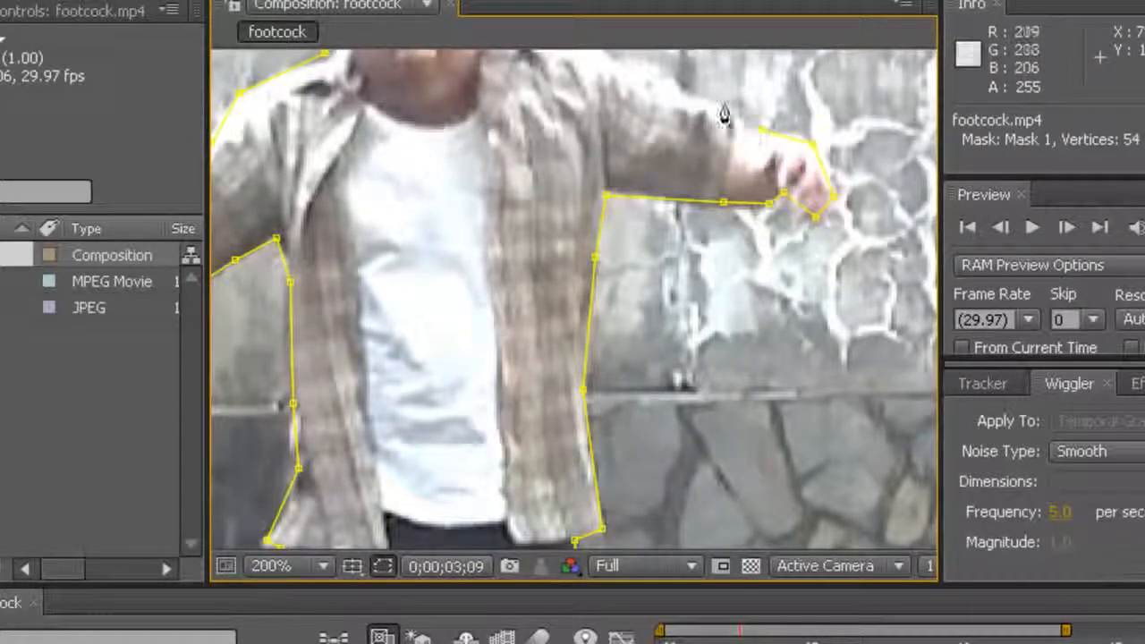
click(724, 104)
Step: Extend the mask along the top of the outstretched arm's sleeve, over the shoulder and up the neck to the hairline
drag(654, 146, 807, 423)
click(816, 345)
click(735, 316)
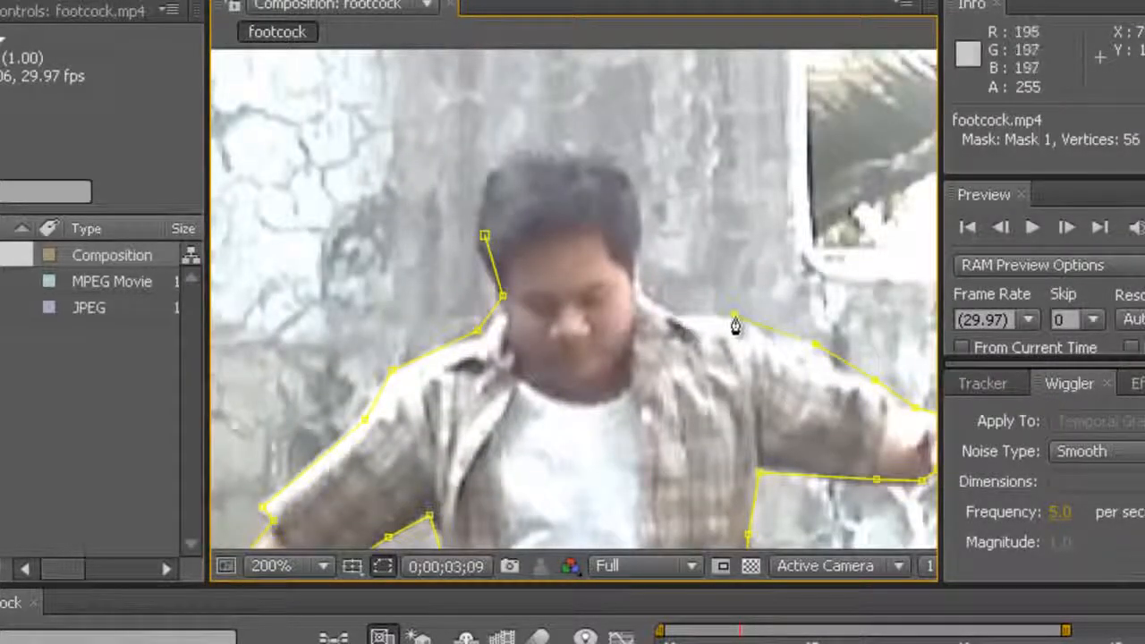
click(689, 309)
click(652, 304)
click(629, 258)
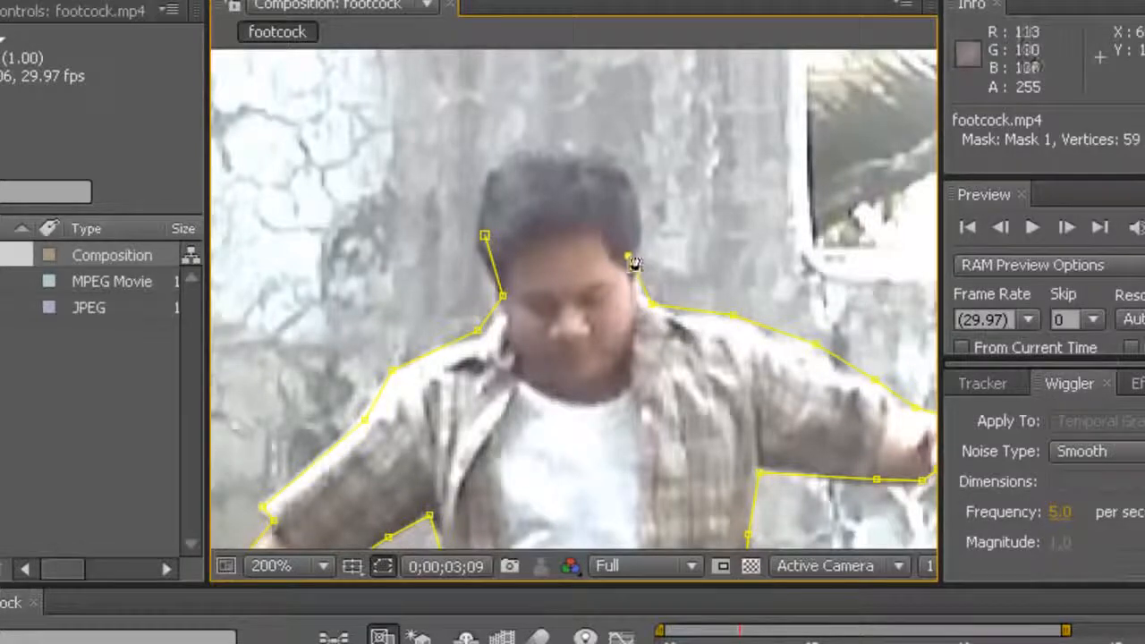
Step: Trace the mask around the man's hair to close it at its starting point, and move the vertex beside the hair slightly outward
click(637, 206)
click(613, 157)
click(540, 150)
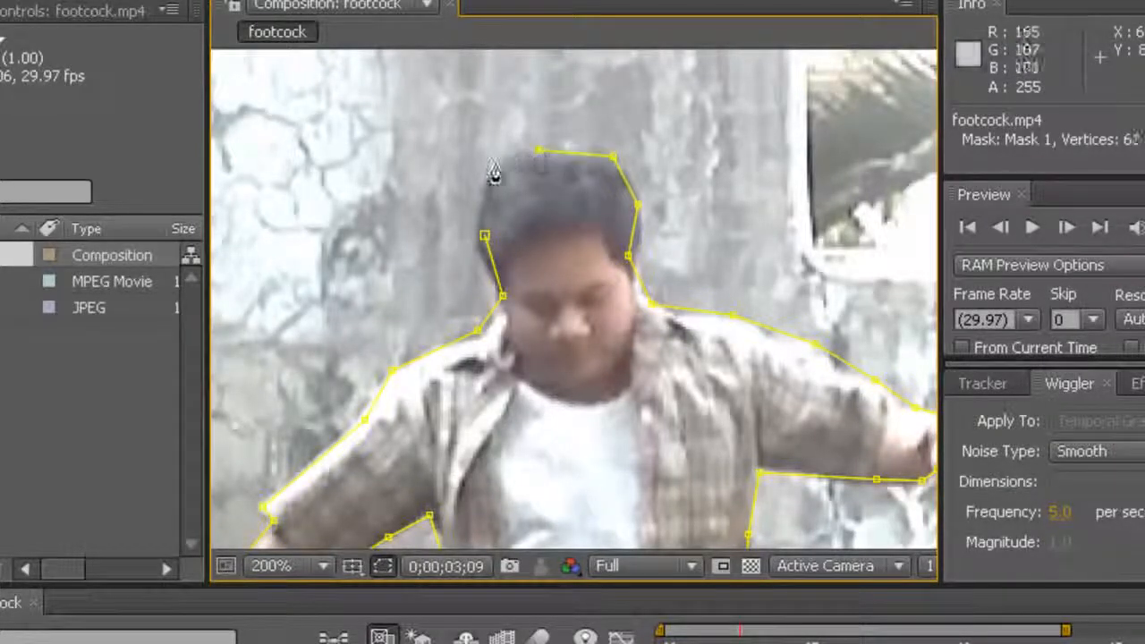
click(495, 165)
click(487, 193)
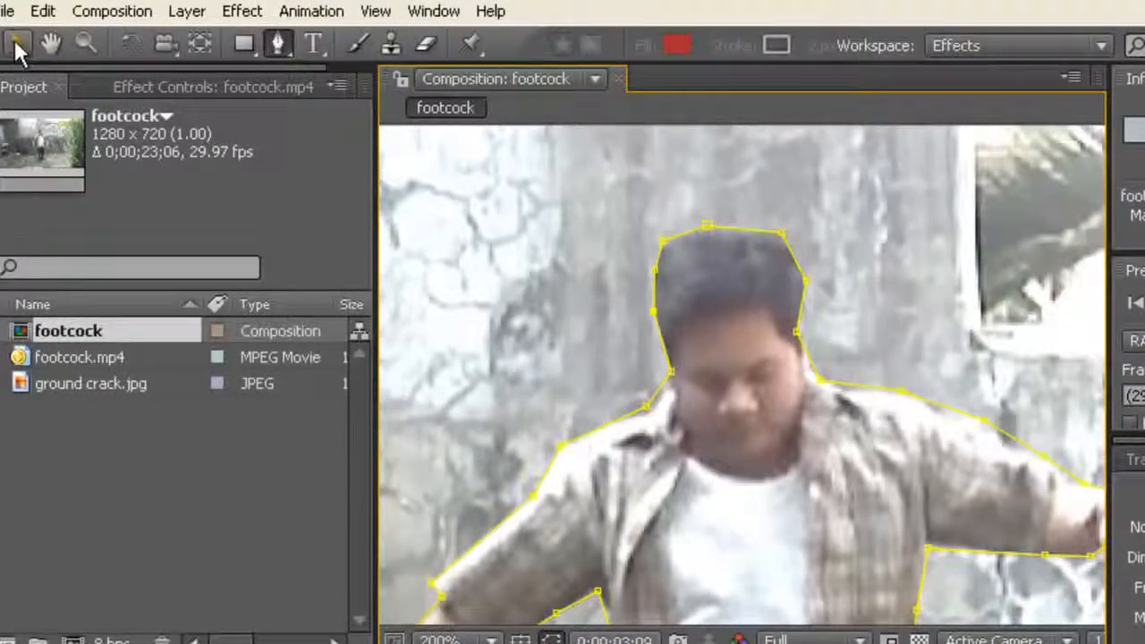
click(17, 44)
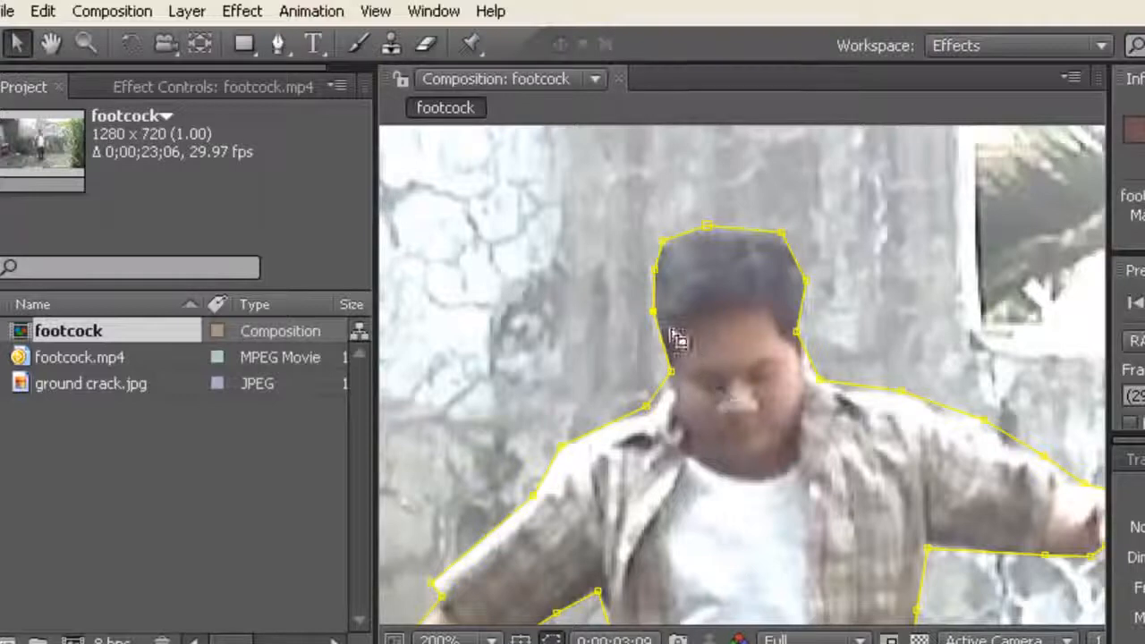
mouse_move(656, 314)
mouse_down()
mouse_move(629, 317)
mouse_move(654, 313)
mouse_up()
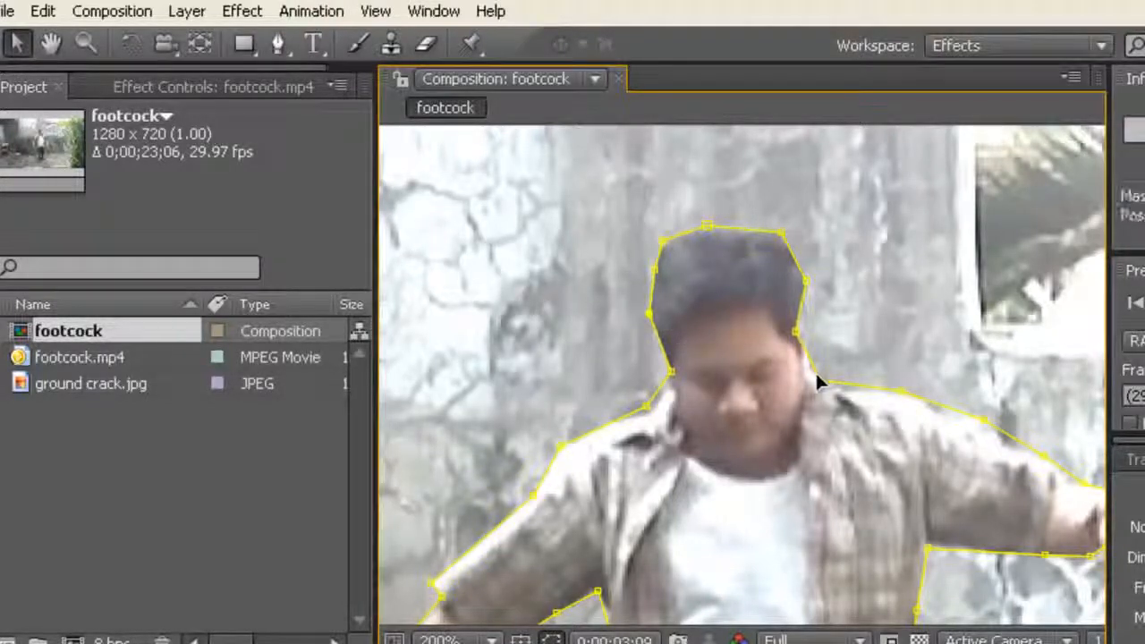
Step: Move the mask vertex on the outstretched arm's upper sleeve slightly inward to follow the shirt edge
drag(984, 419, 981, 440)
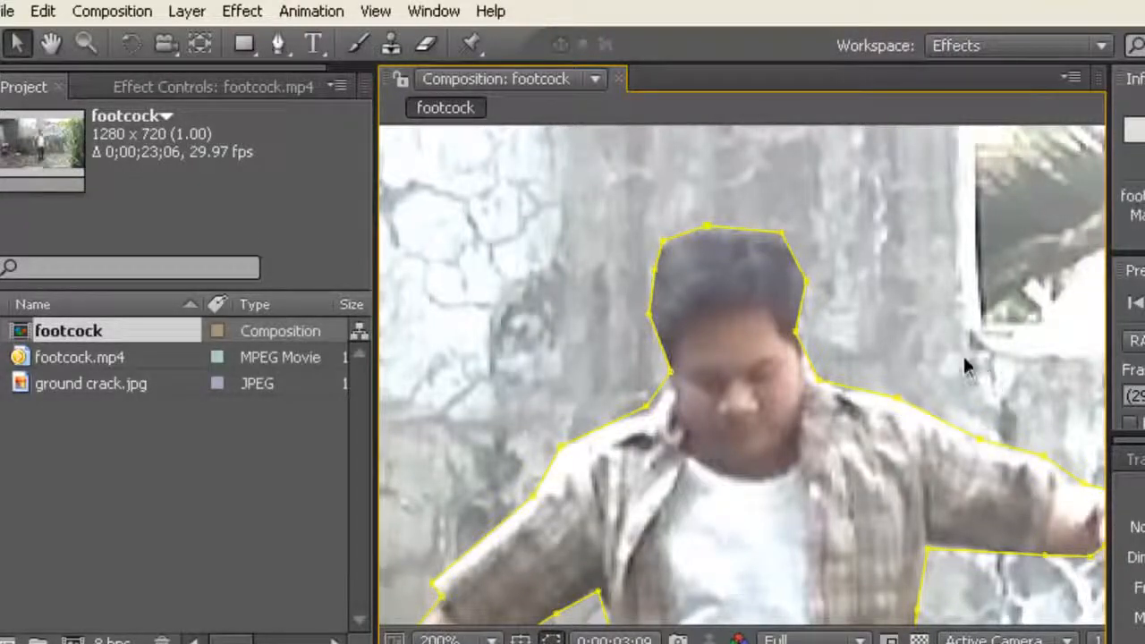
scroll(965, 367, down, 2)
drag(863, 468, 848, 438)
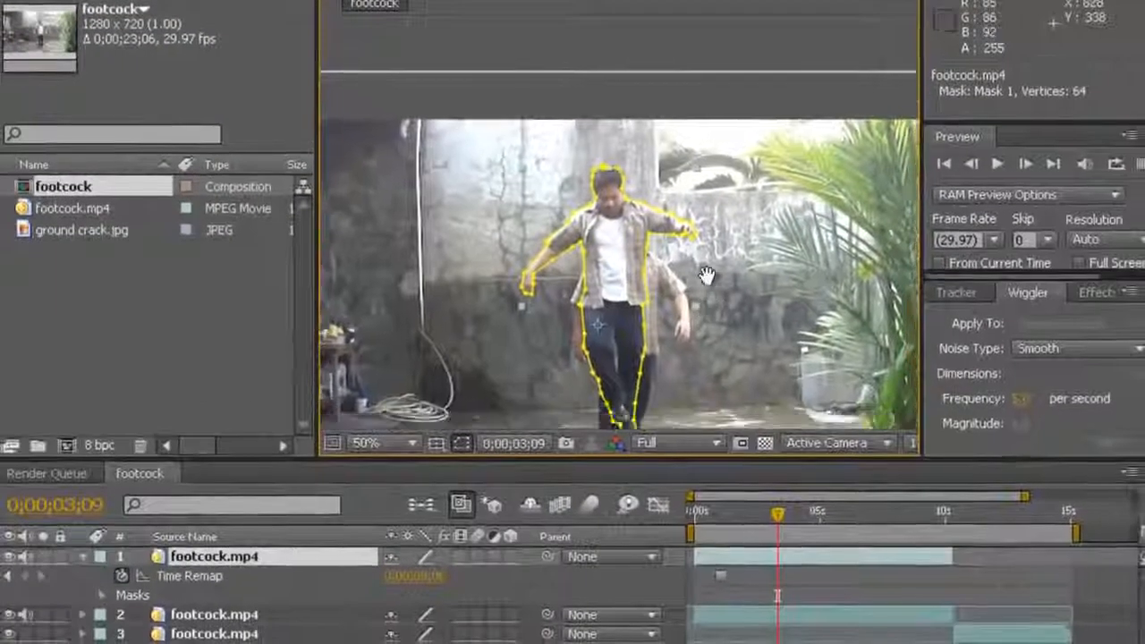
drag(707, 274, 712, 171)
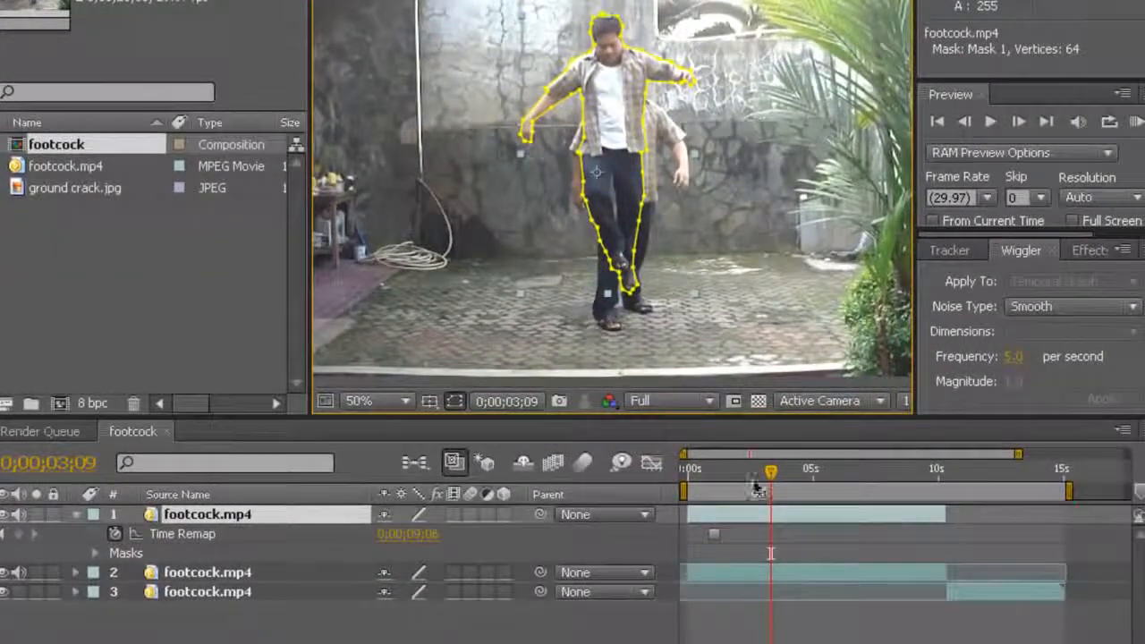
Step: Go to 0;00;01;19 and hide the masked freeze-frame layer so the landing footage underneath can be seen alone
drag(694, 471, 729, 473)
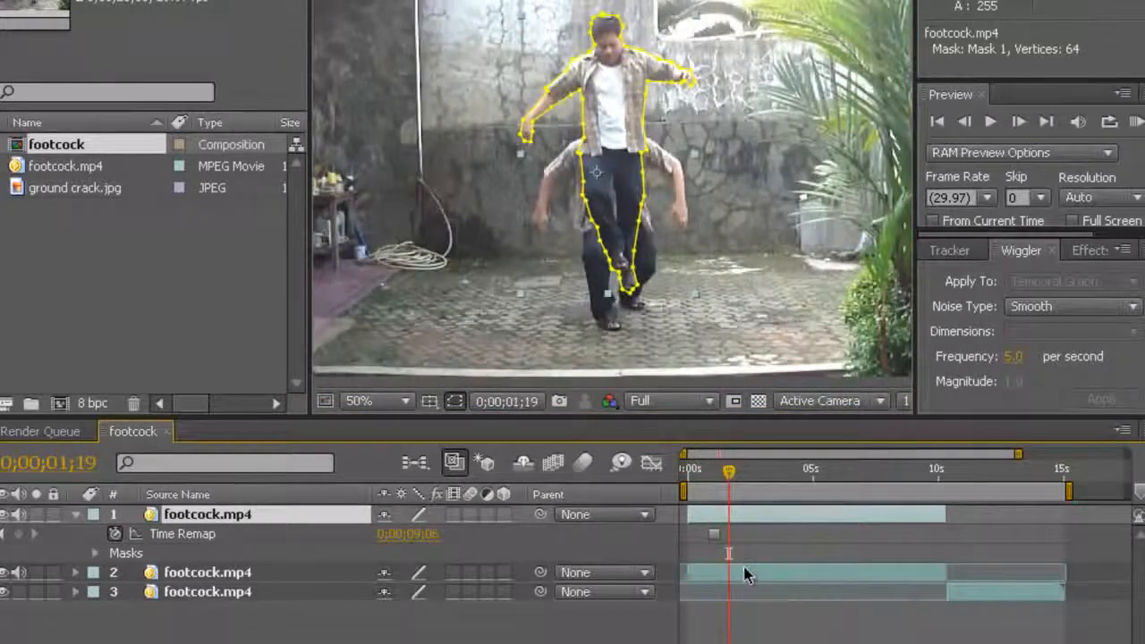
click(747, 576)
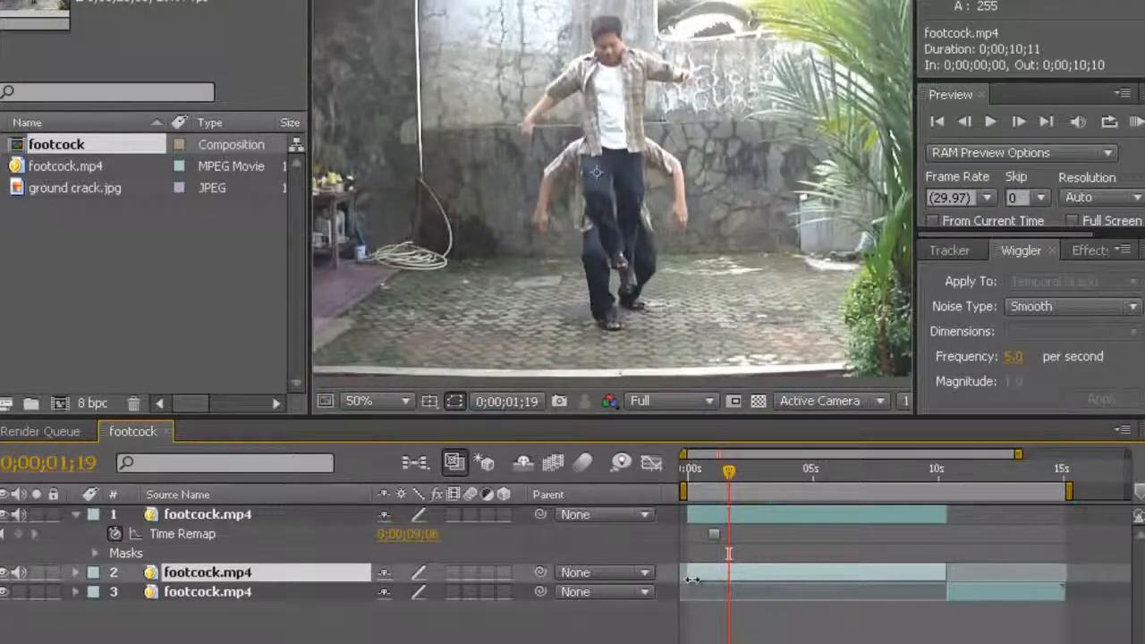
click(734, 514)
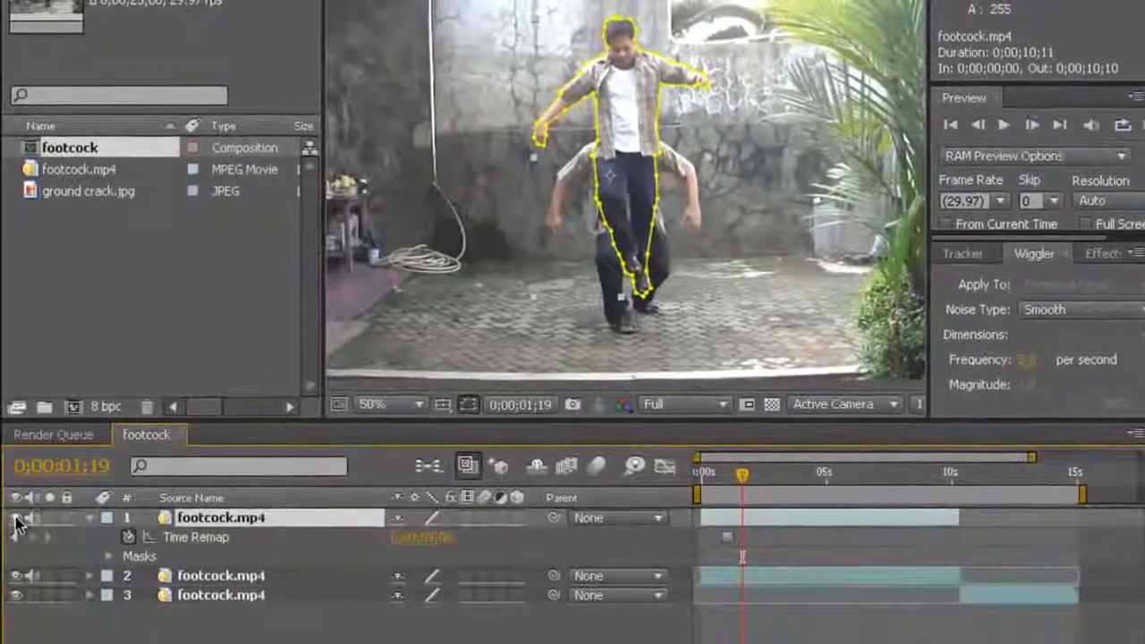
click(15, 518)
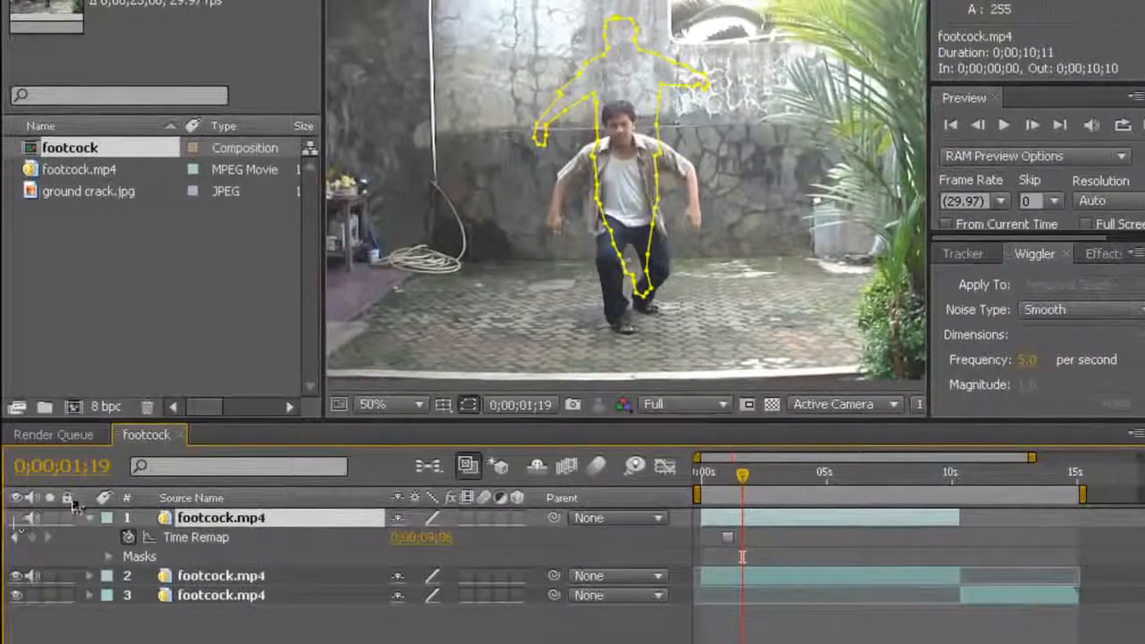
scroll(765, 331, down, 1)
click(762, 332)
scroll(723, 291, up, 1)
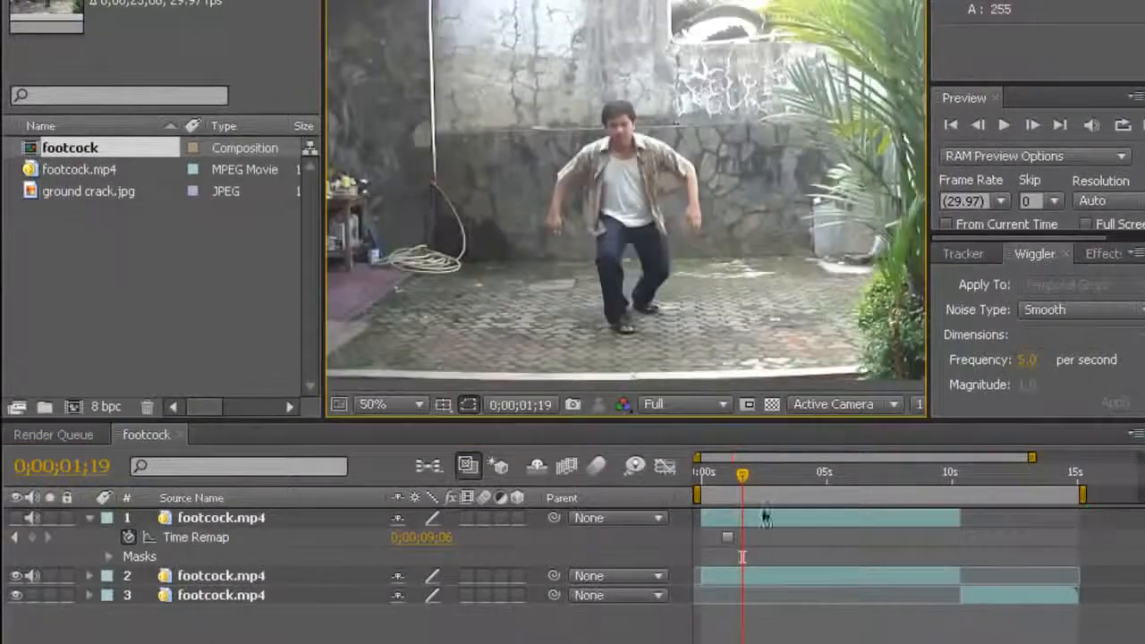
Step: Find the frame where the man lands, at 0;00;01;08, and trim the start of the second footcock.mp4 layer to it
click(778, 579)
mouse_move(726, 477)
mouse_down()
mouse_move(707, 475)
mouse_move(731, 480)
mouse_up()
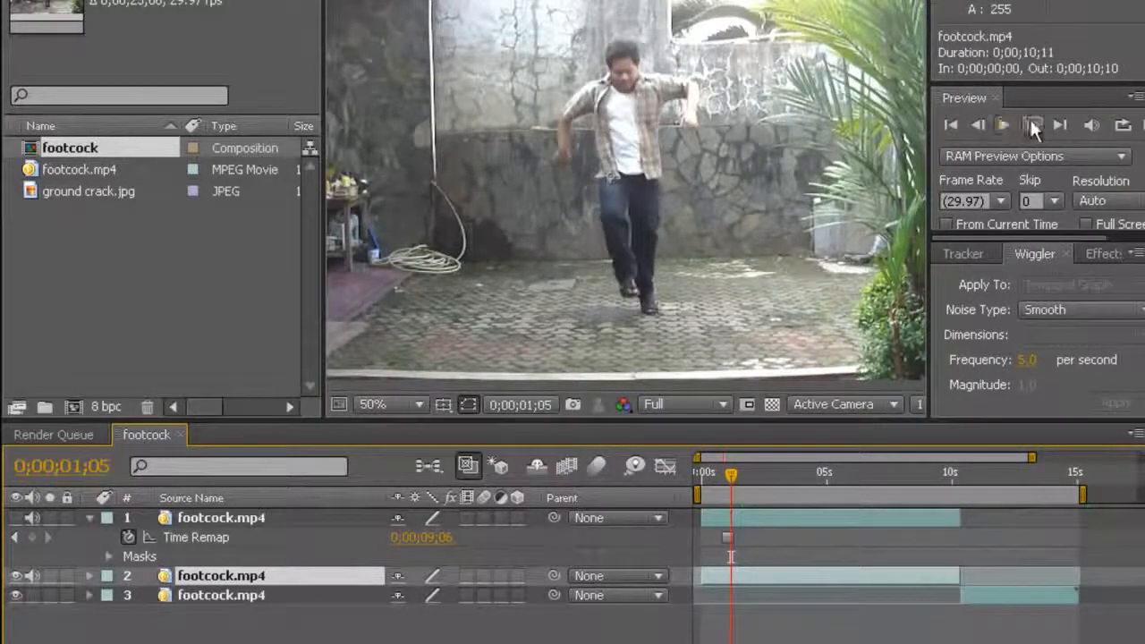
click(1032, 123)
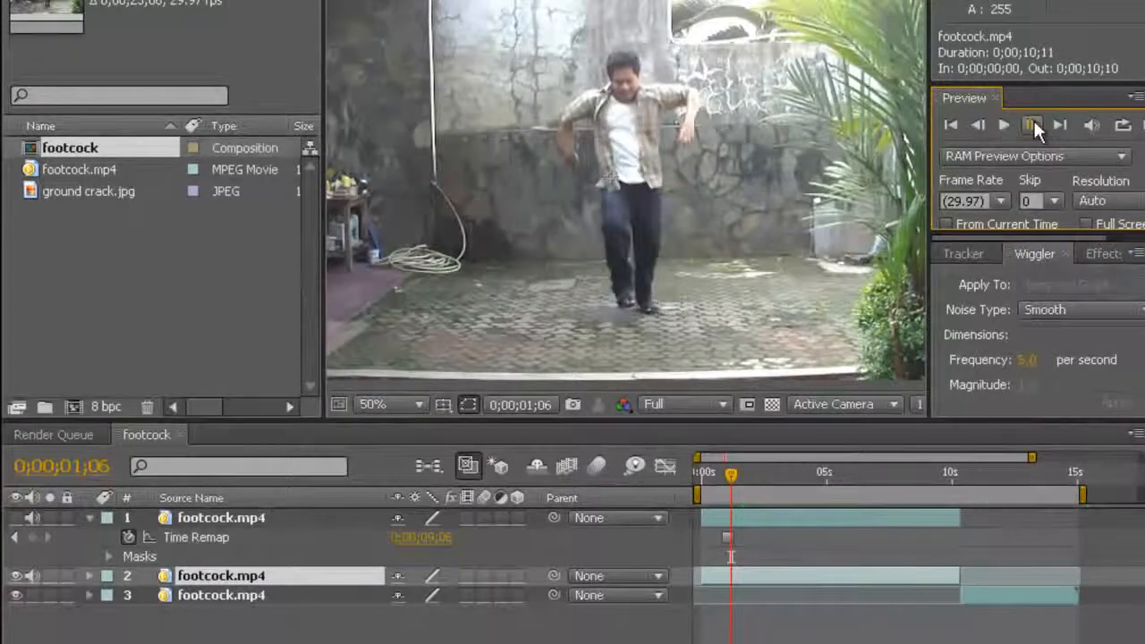
click(1033, 118)
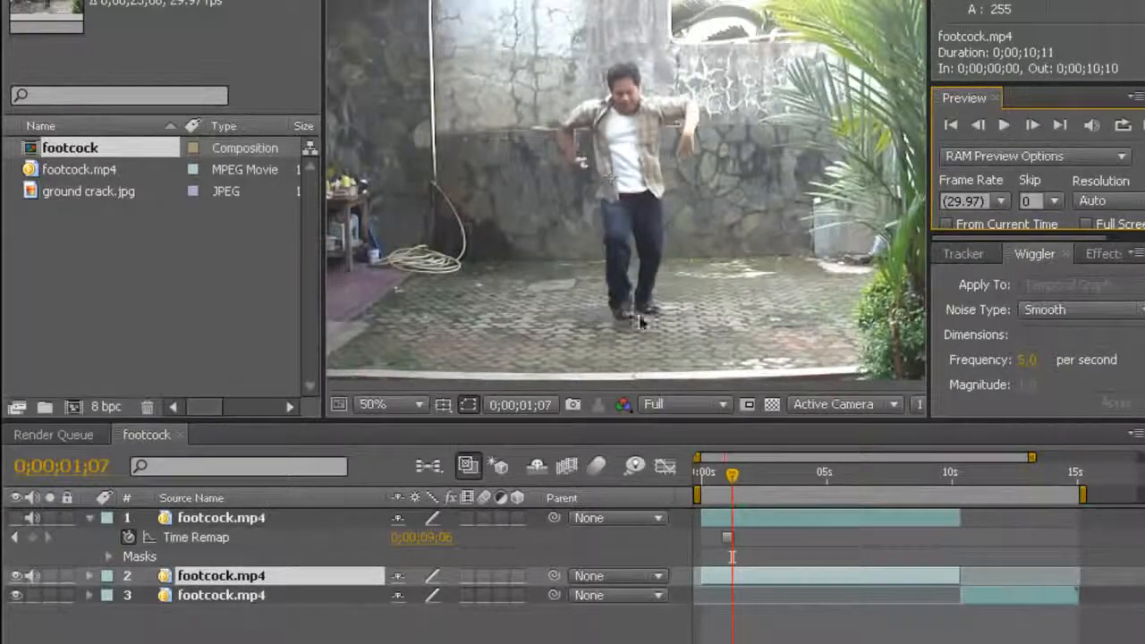
click(1028, 125)
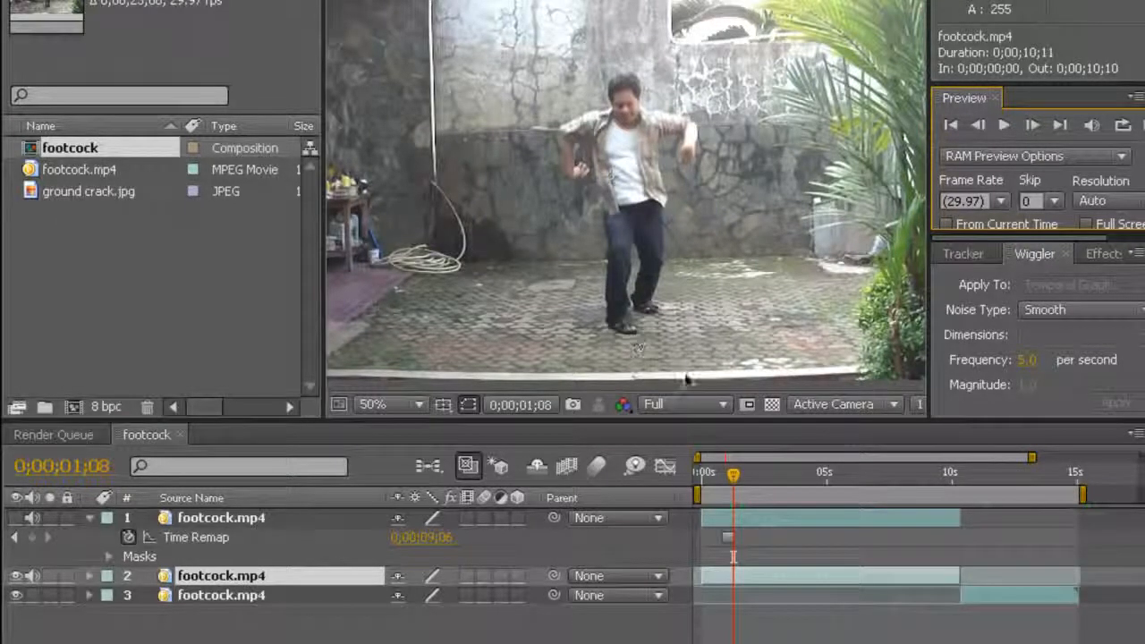
click(734, 474)
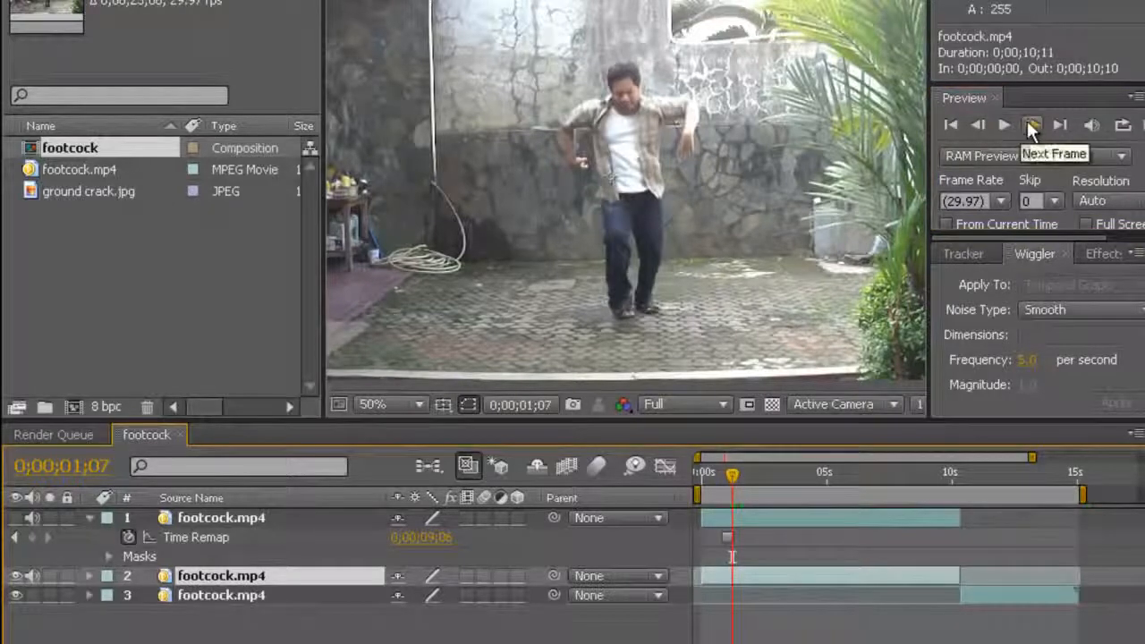
click(1029, 122)
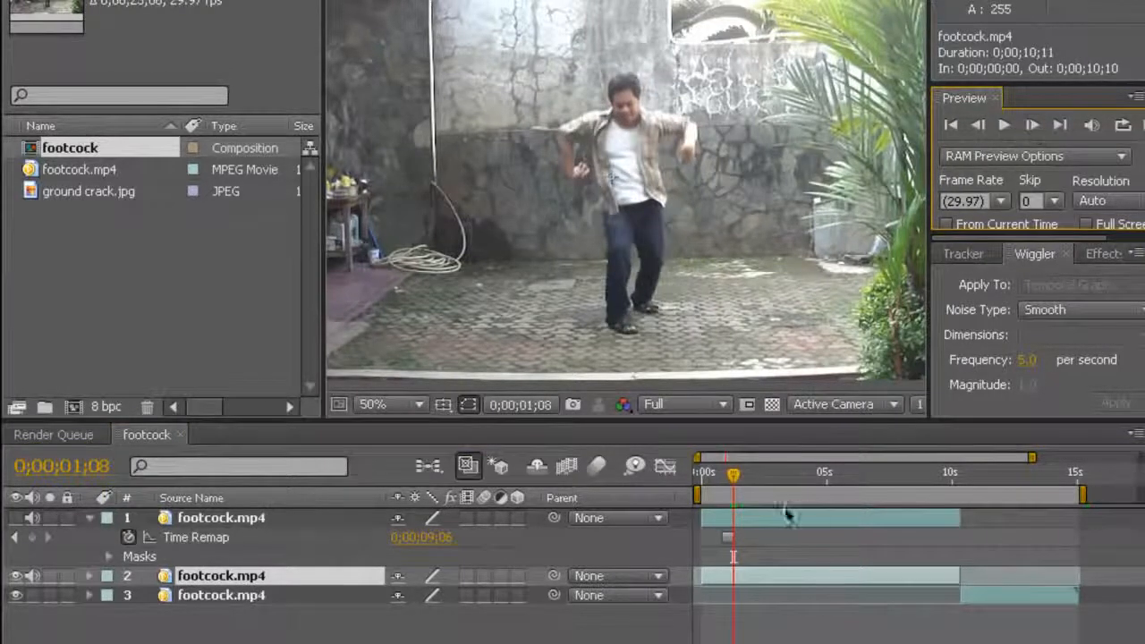
key(alt+bracketleft)
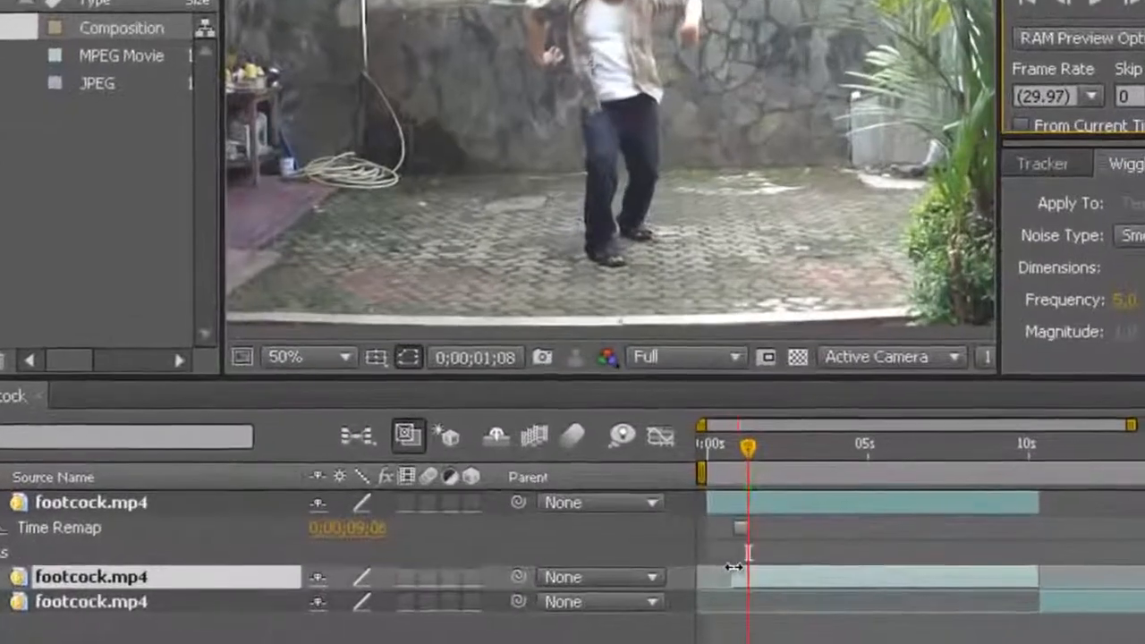
click(717, 567)
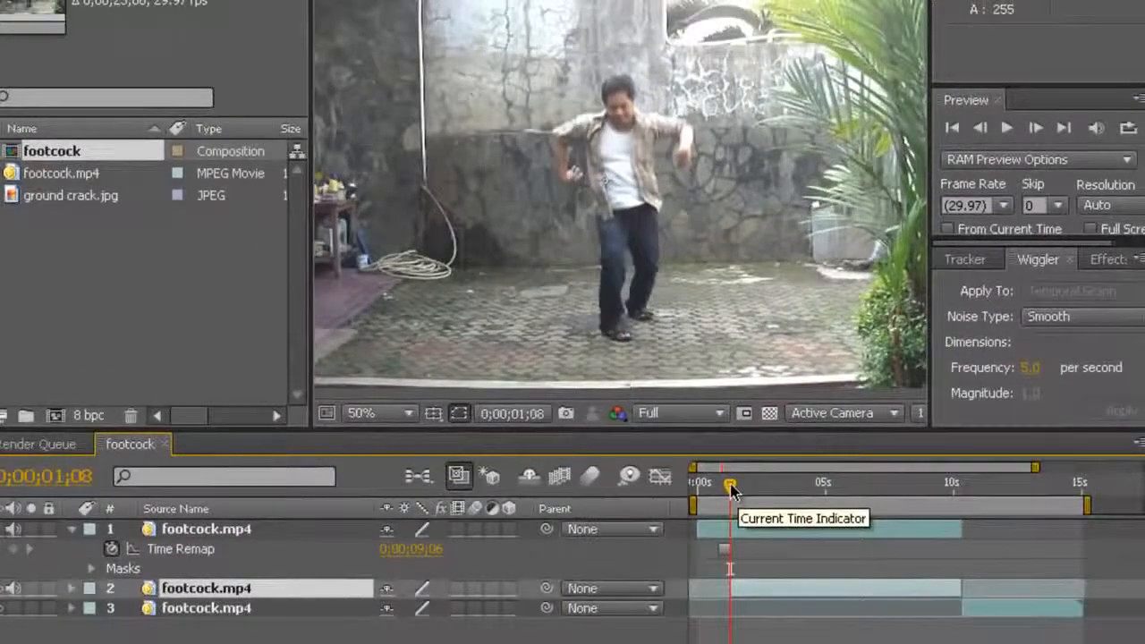
Step: Make the masked freeze-frame layer visible again and check the composition back to 0;00;00;11
drag(730, 489, 756, 488)
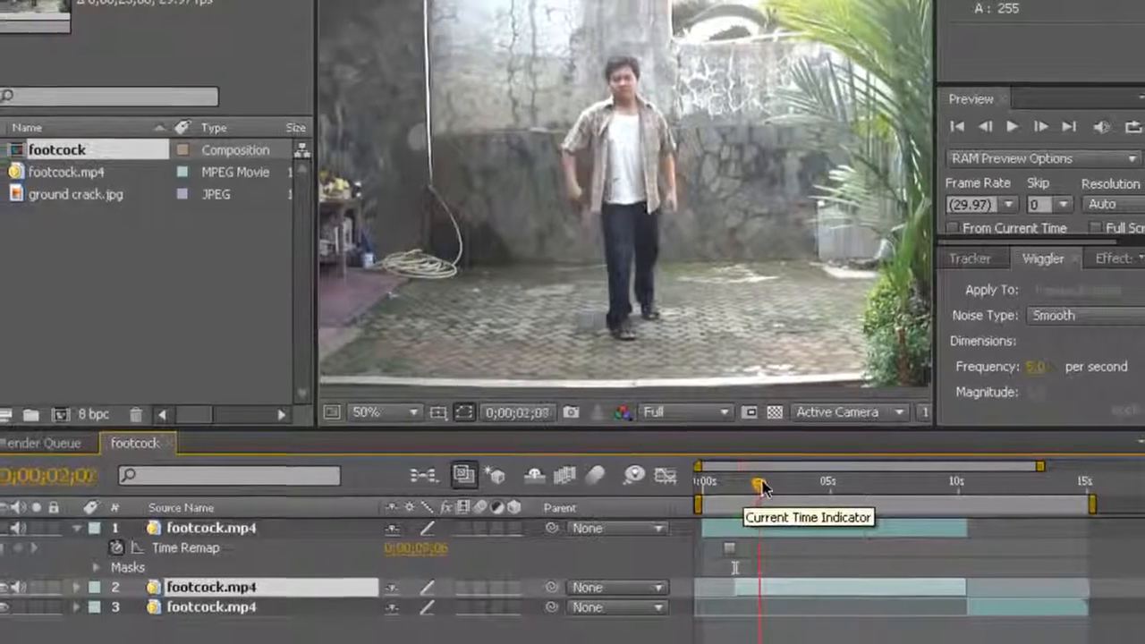
click(26, 524)
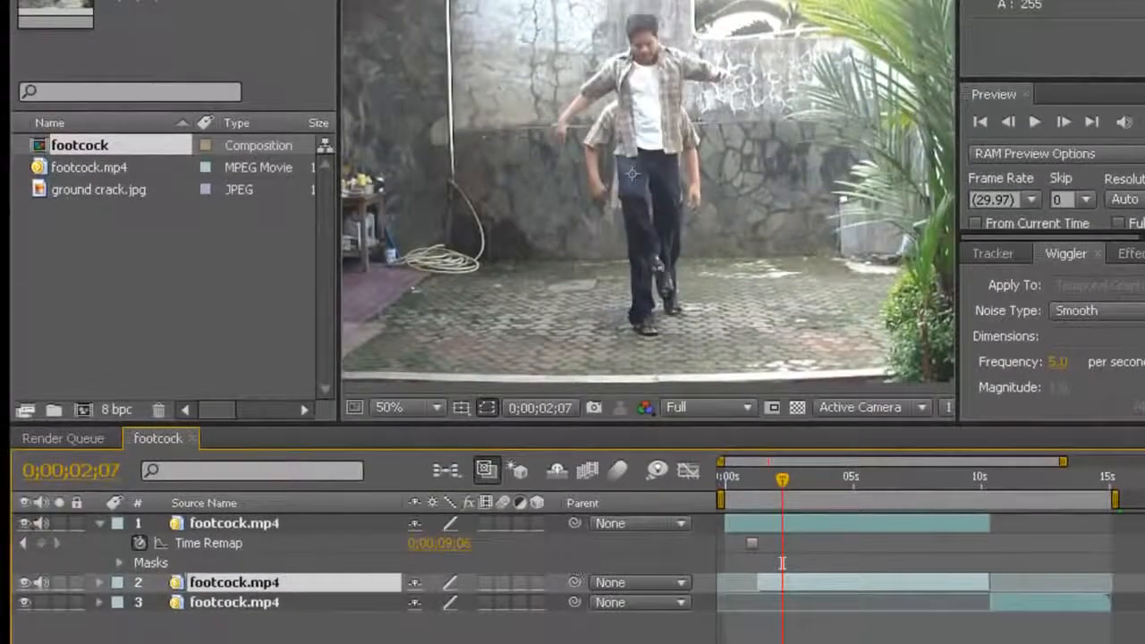
mouse_move(734, 489)
mouse_down()
mouse_move(721, 478)
mouse_move(746, 480)
mouse_move(734, 479)
mouse_up()
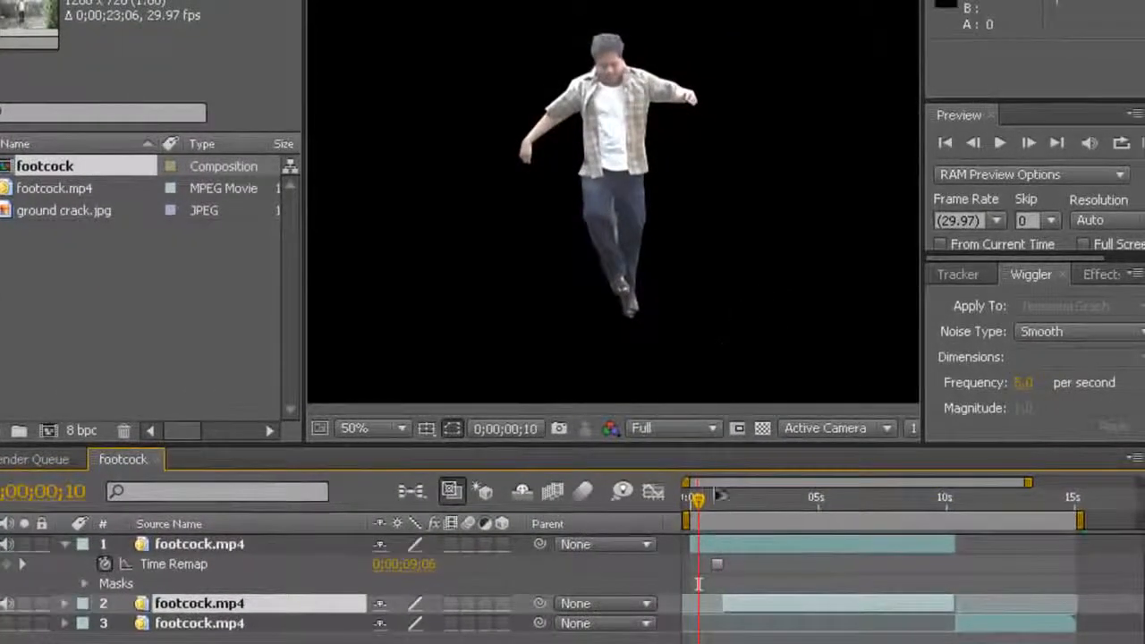
mouse_move(701, 498)
mouse_down()
mouse_move(689, 499)
mouse_move(700, 498)
mouse_up()
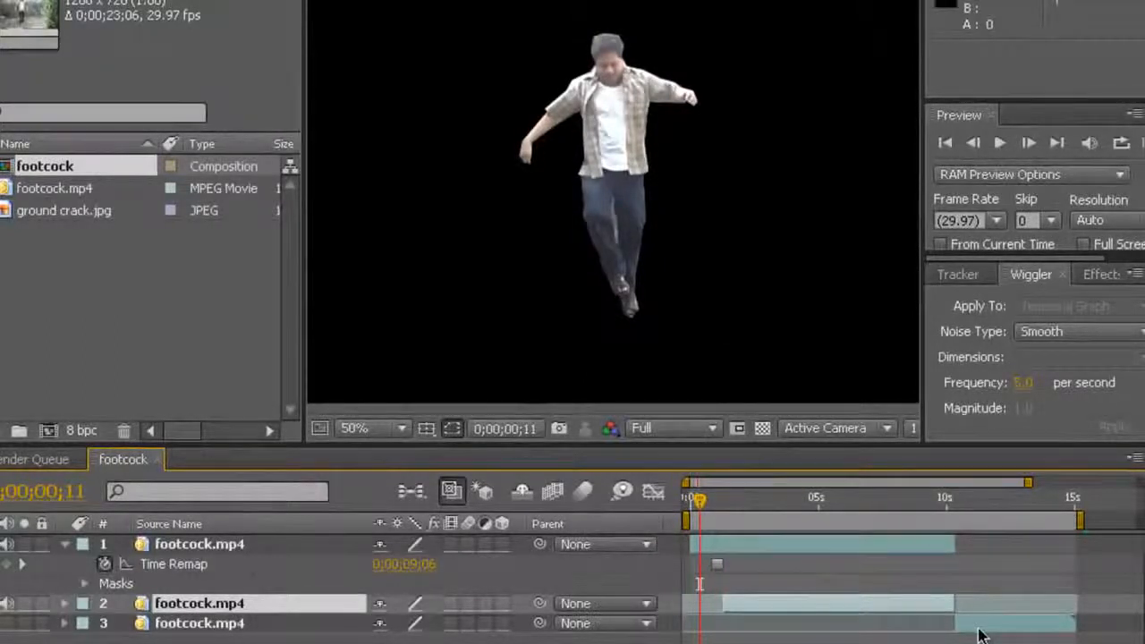
Step: Shift the empty-yard clip on the third layer to the composition's start and check the background up to 0;00;01;08
drag(980, 635, 713, 636)
mouse_move(707, 506)
mouse_down()
mouse_move(719, 504)
mouse_move(685, 500)
mouse_move(722, 501)
mouse_up()
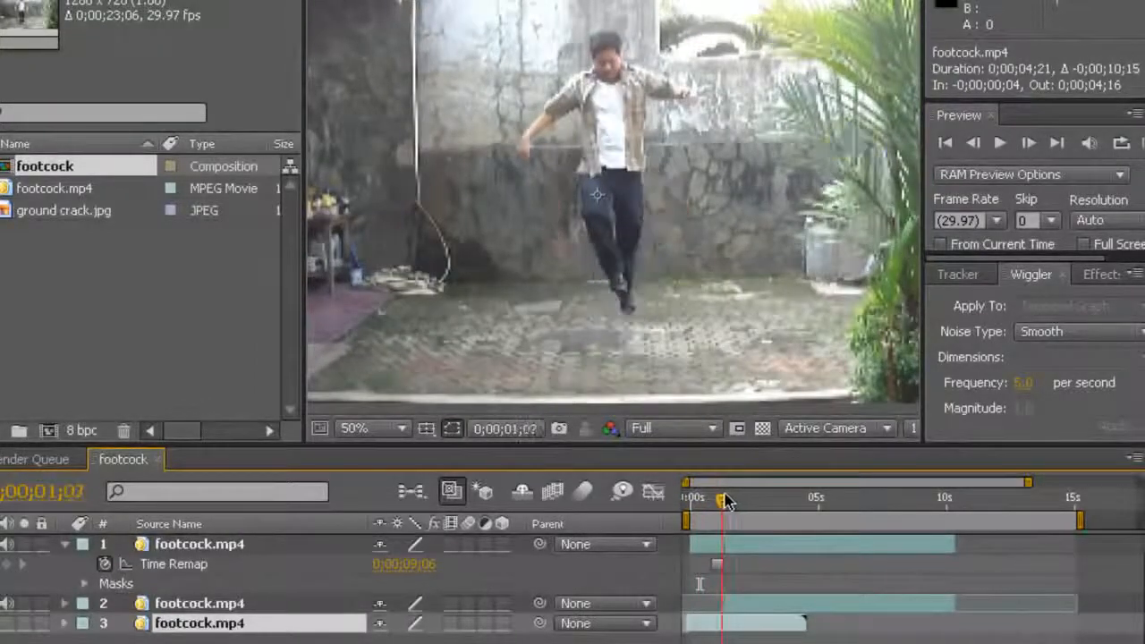
click(1026, 144)
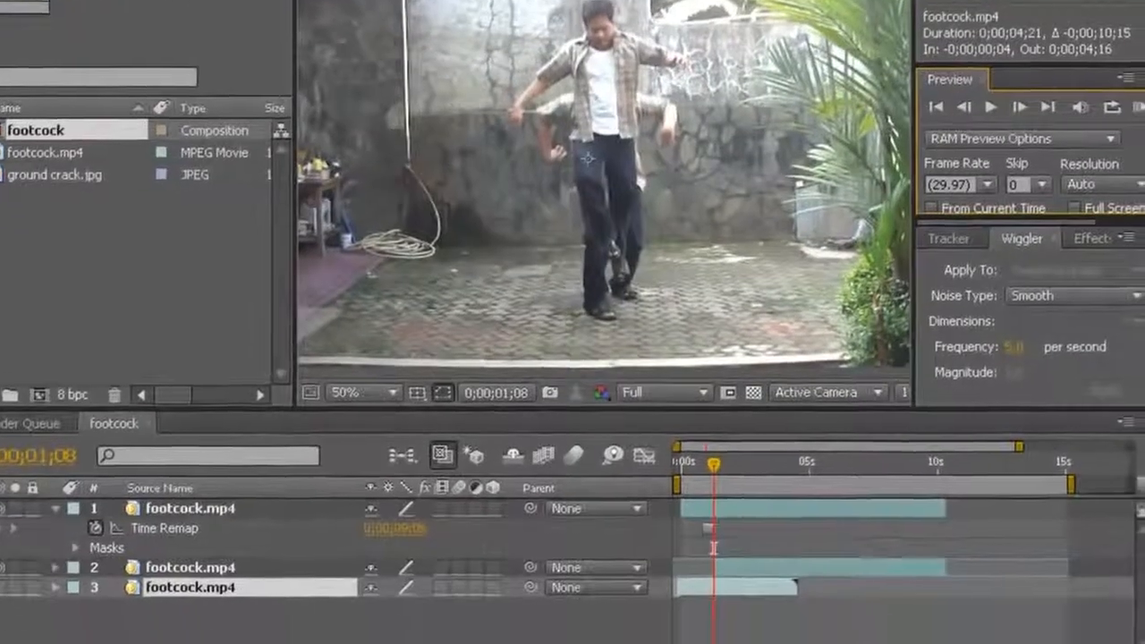
Step: Set a Position keyframe on the masked top layer at 0;00;01;07, one frame before the landing footage starts
click(769, 608)
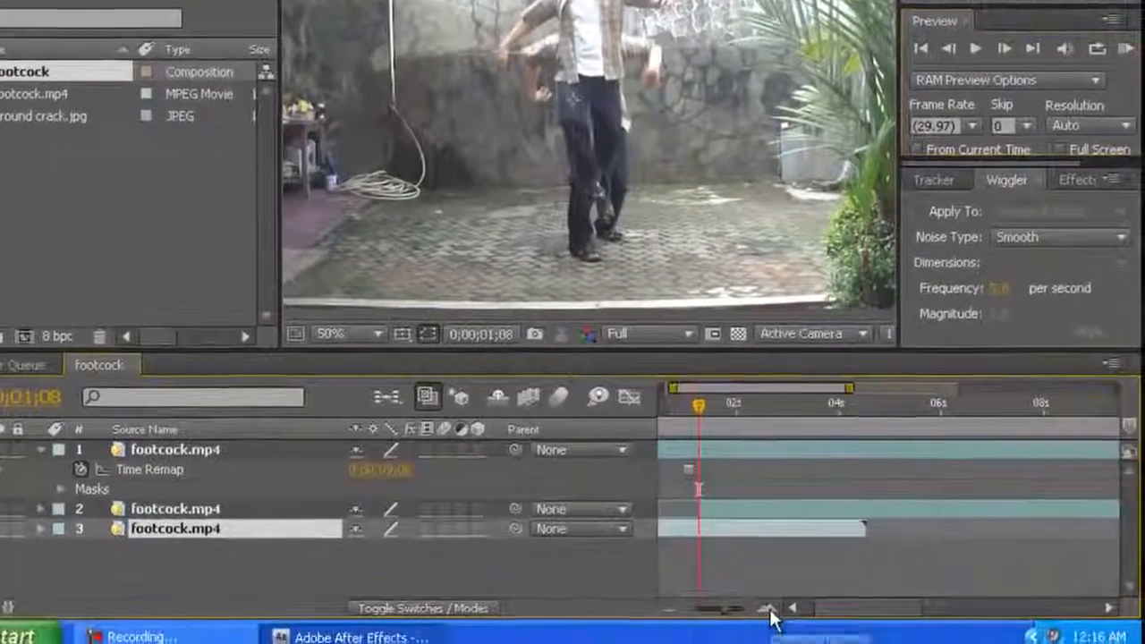
click(768, 608)
drag(825, 607, 815, 608)
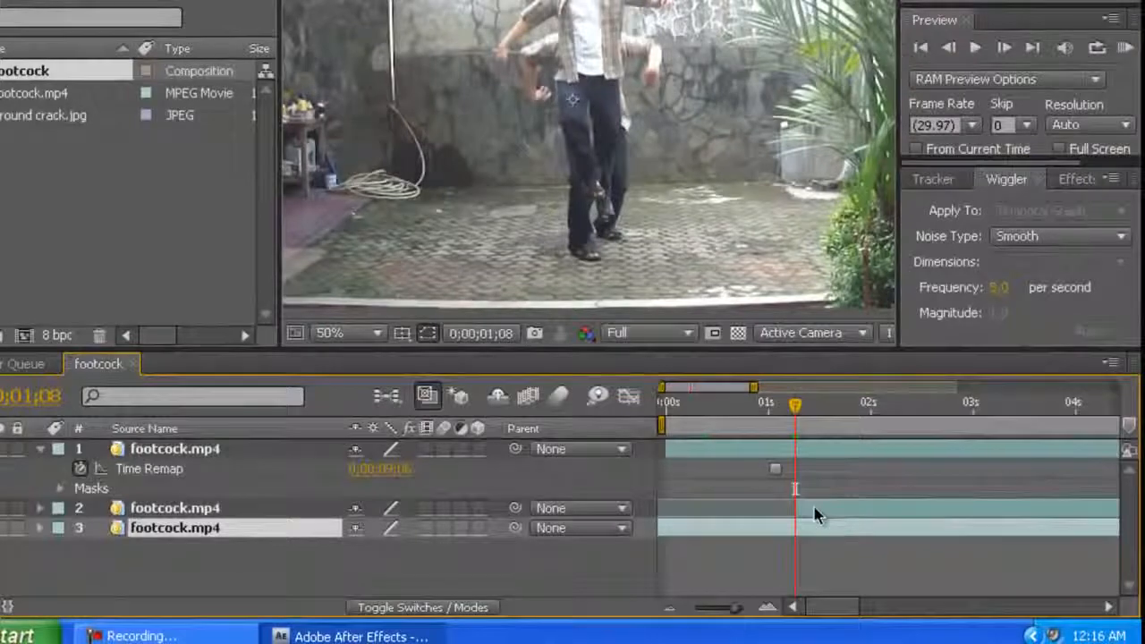
click(947, 46)
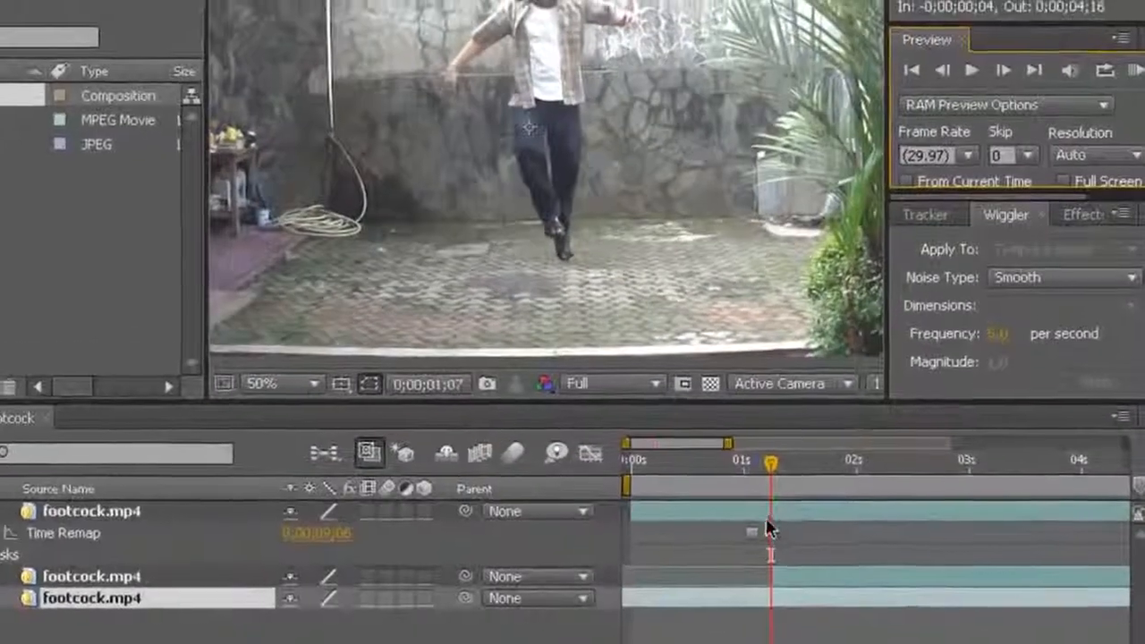
click(767, 518)
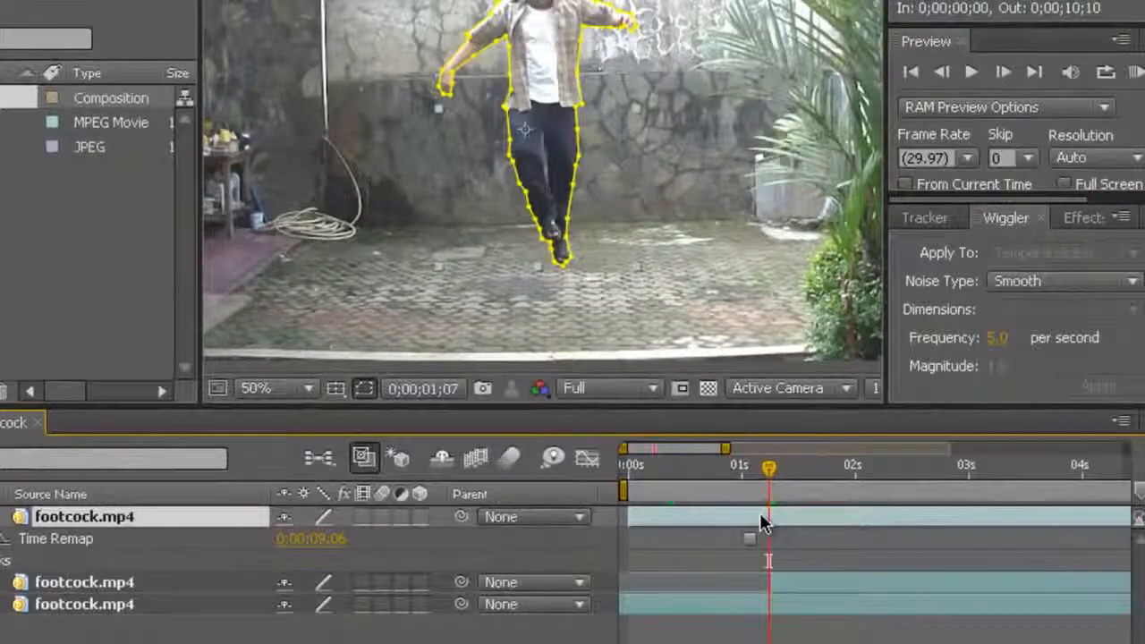
key(p)
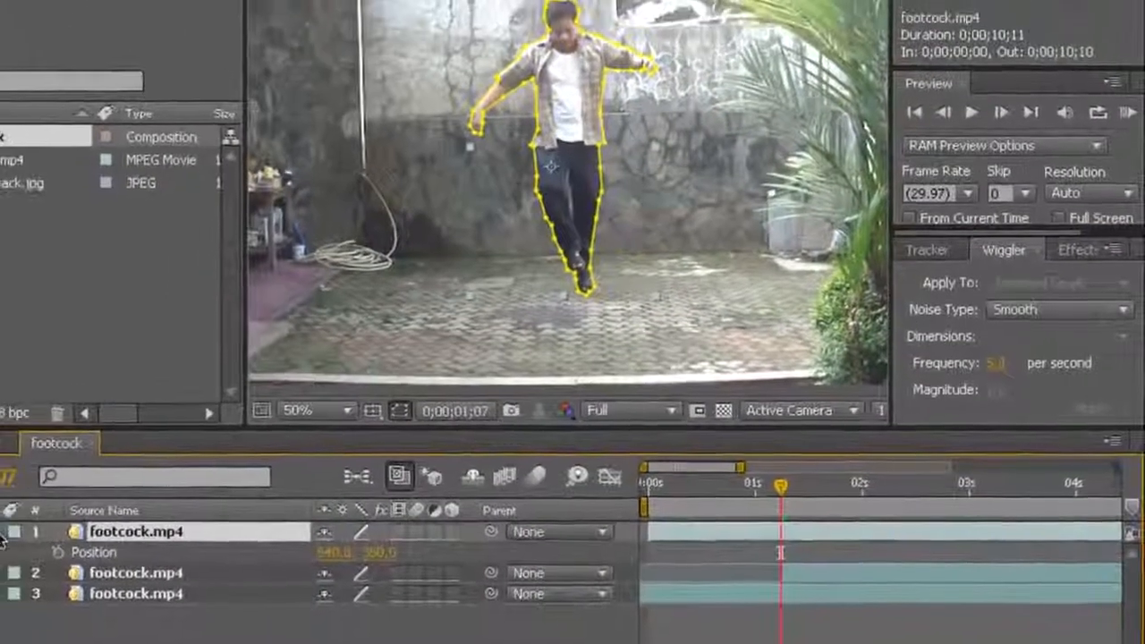
click(3, 536)
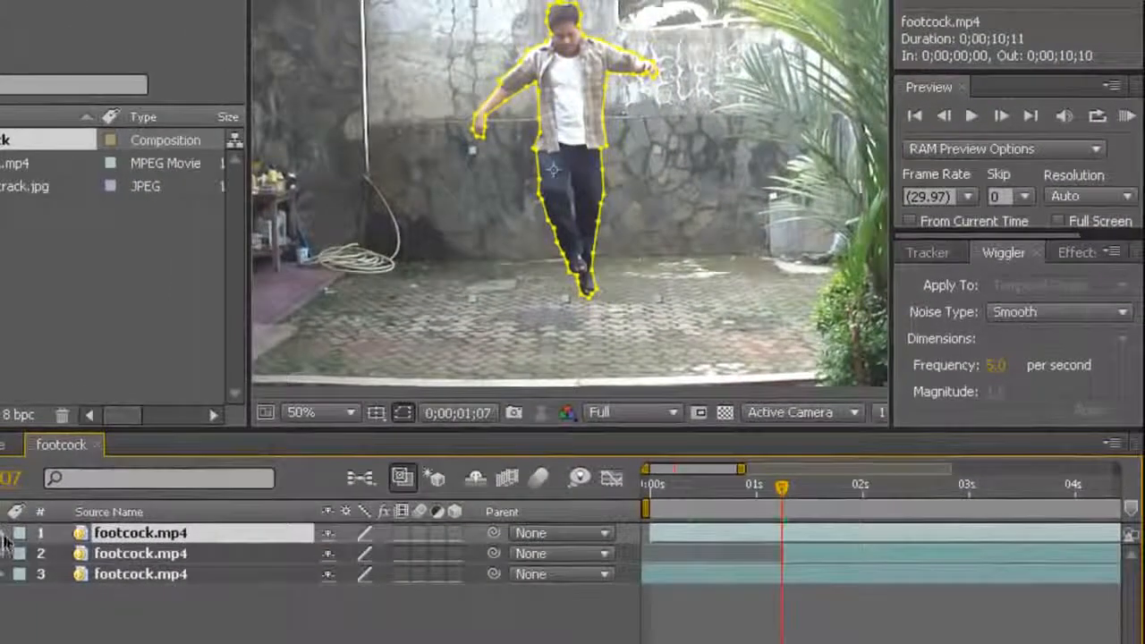
click(4, 536)
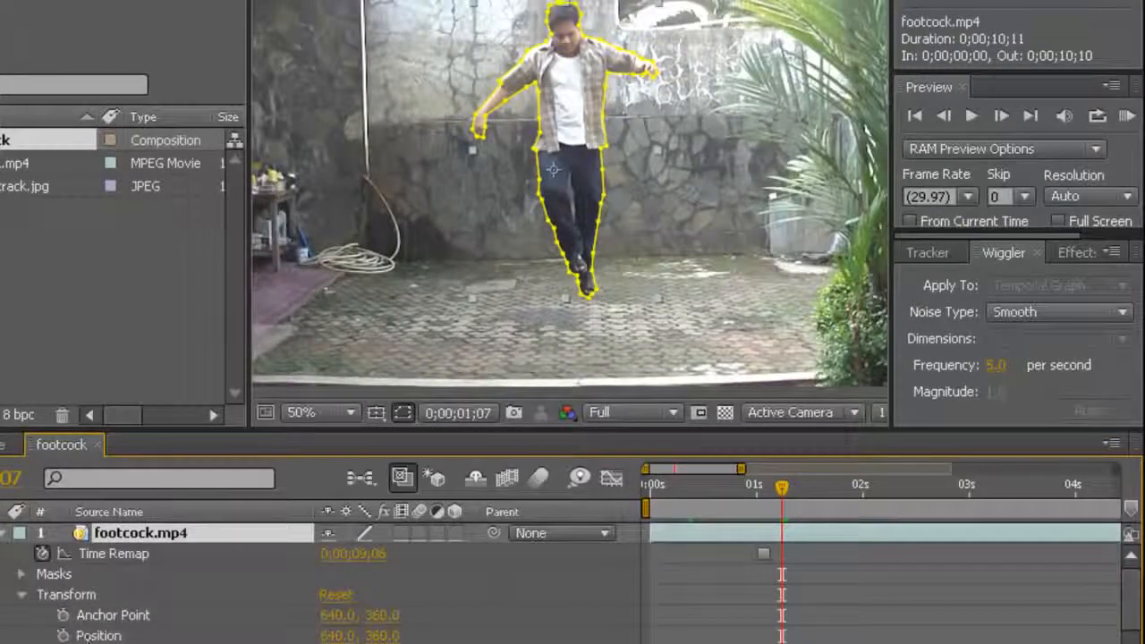
key(p)
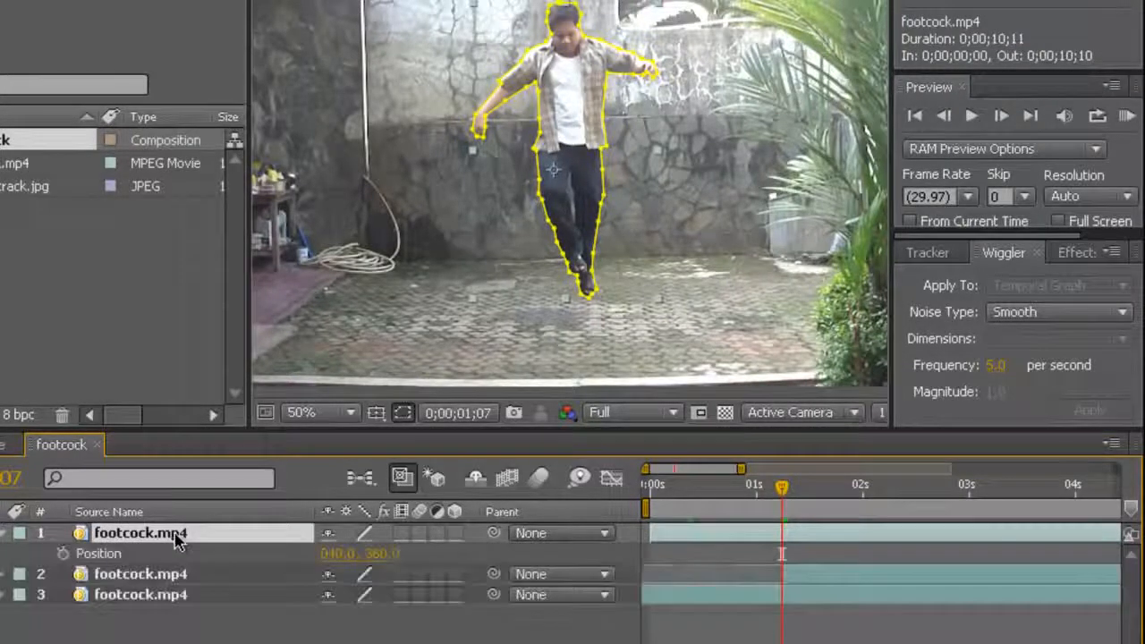
click(63, 554)
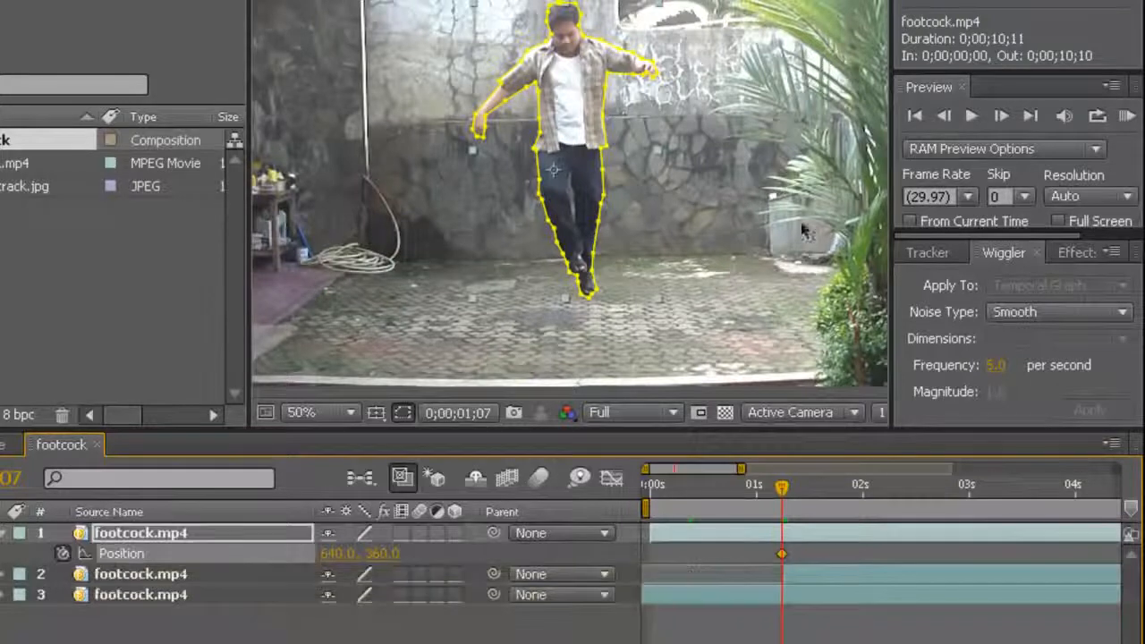
Step: Lower the masked man at 0;00;01;07 to position 642.0, 406.0 and compare him with the landing pose one frame on
click(1004, 119)
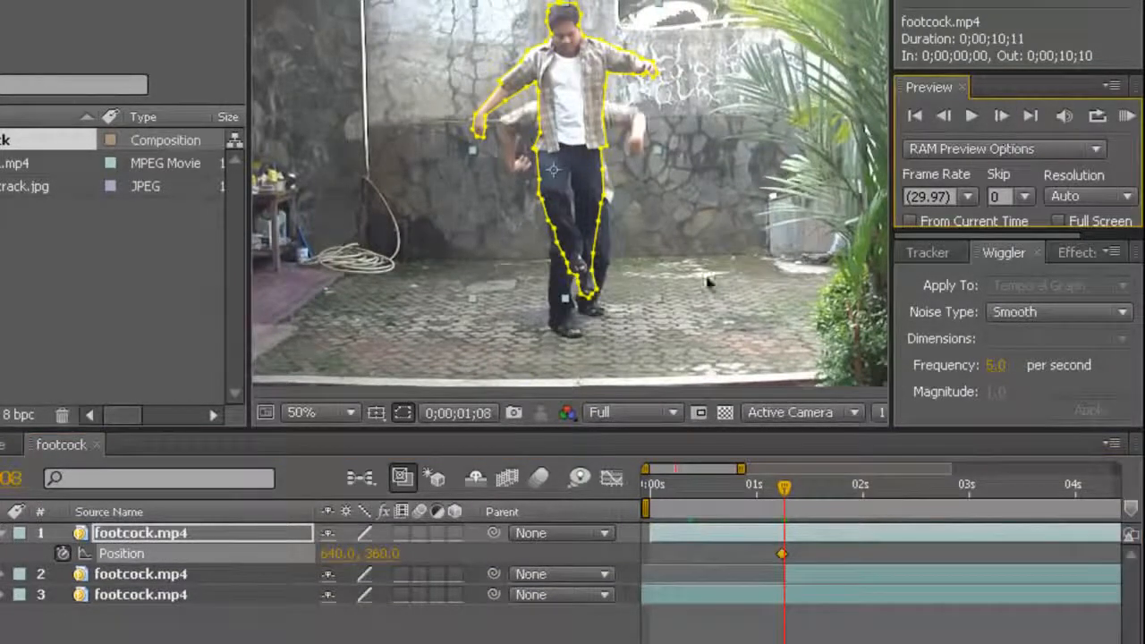
click(947, 115)
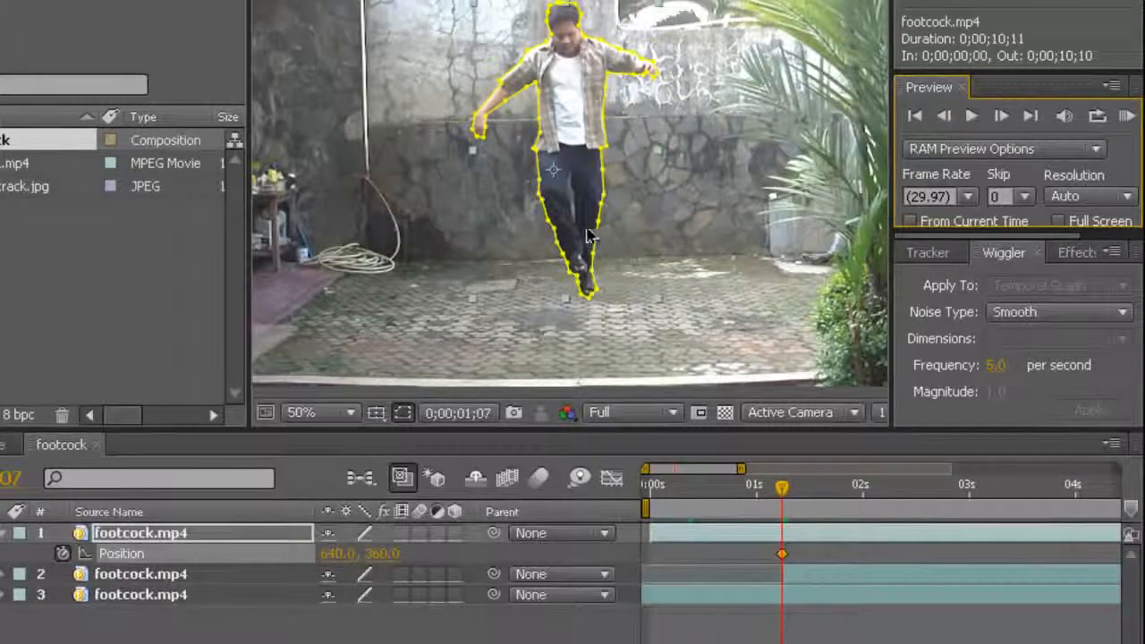
drag(584, 242, 587, 269)
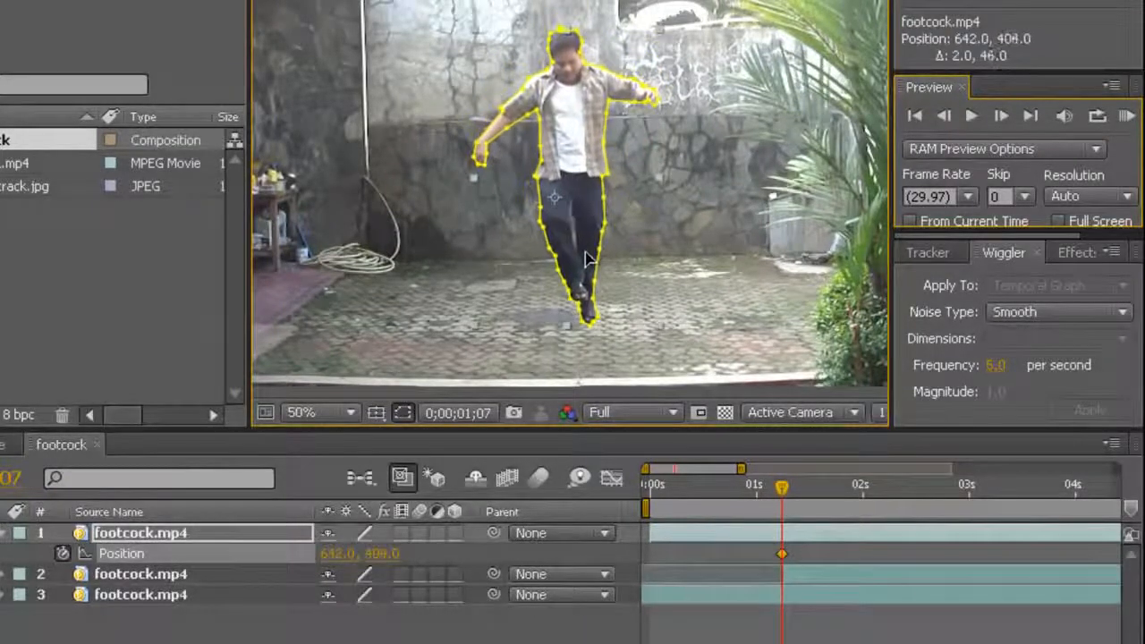
click(997, 115)
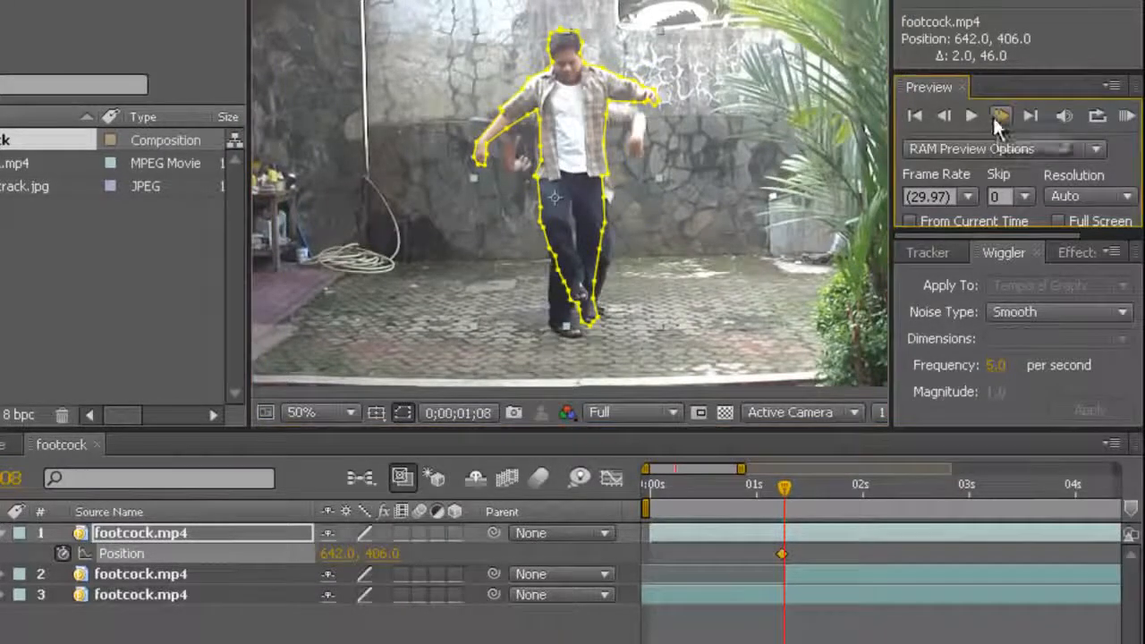
Step: At 0;00;00;24, raise the masked man straight up out of the frame to position 642.0, -462.0 and play back the fall
click(946, 118)
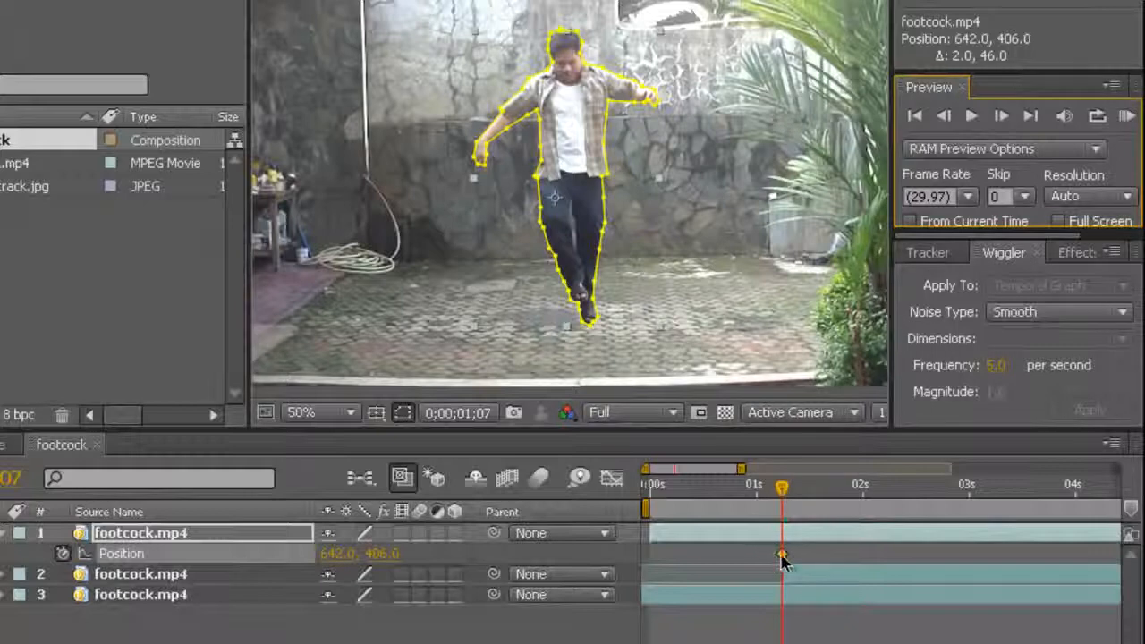
drag(787, 497, 736, 490)
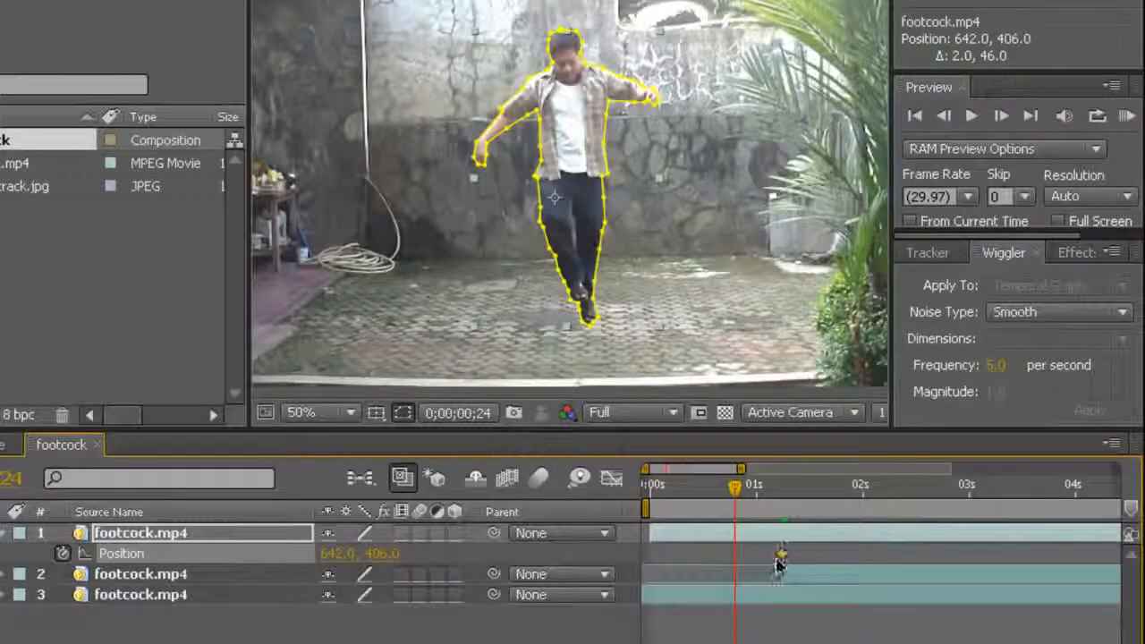
scroll(589, 199, down, 2)
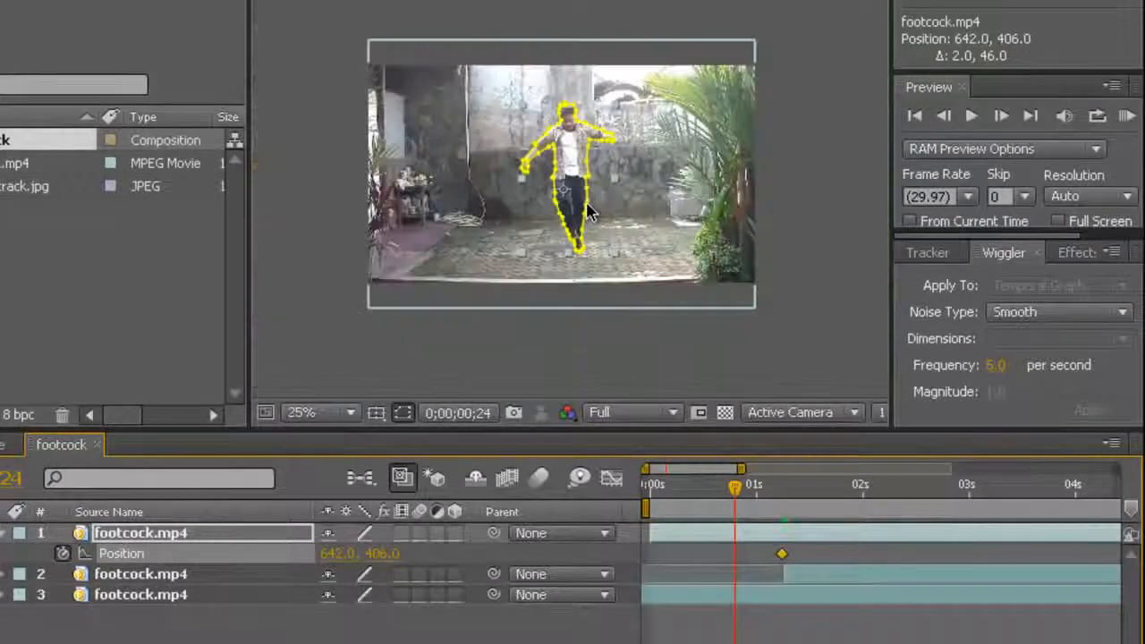
drag(576, 168, 576, 0)
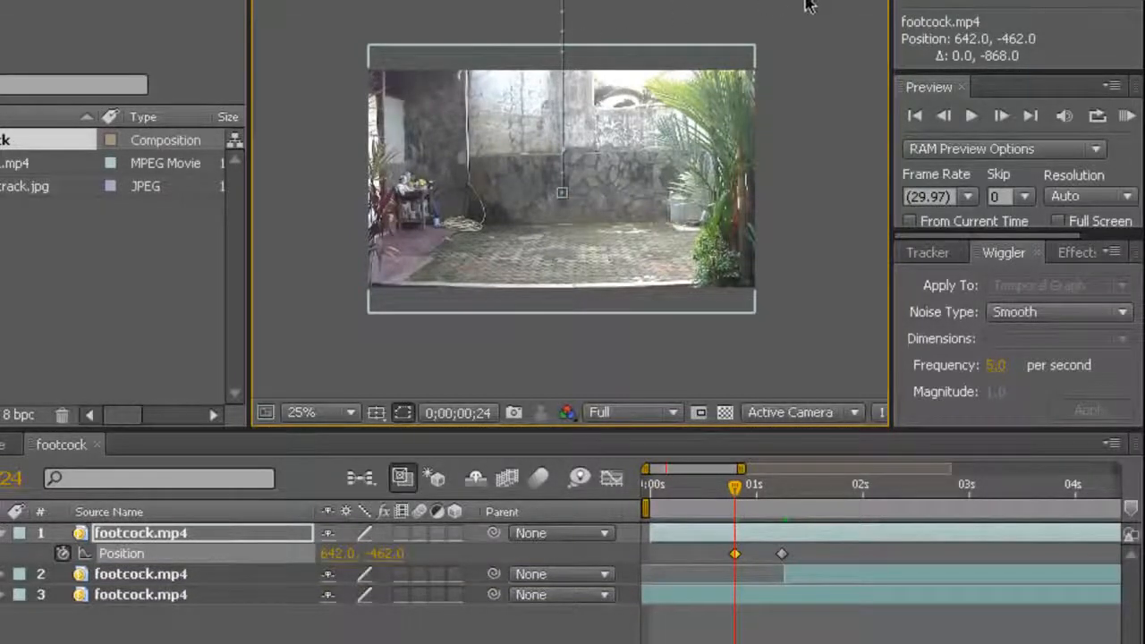
click(834, 319)
drag(734, 498, 729, 493)
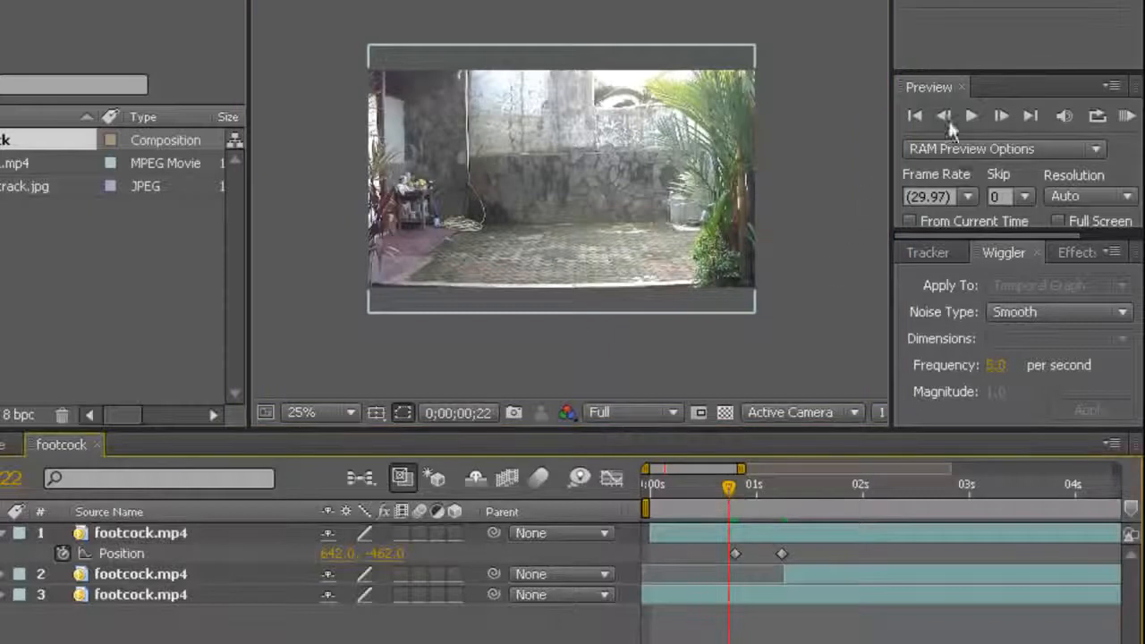
click(974, 116)
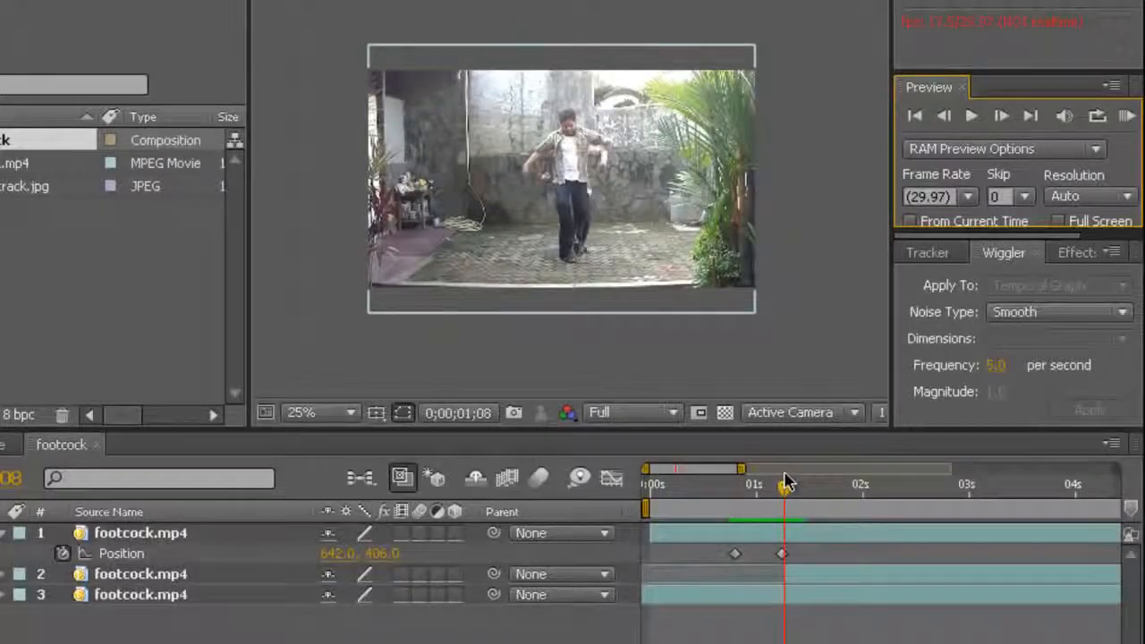
Step: Trim the end of the masked top layer to 0;00;01;08, where the landing footage starts
click(785, 484)
click(787, 534)
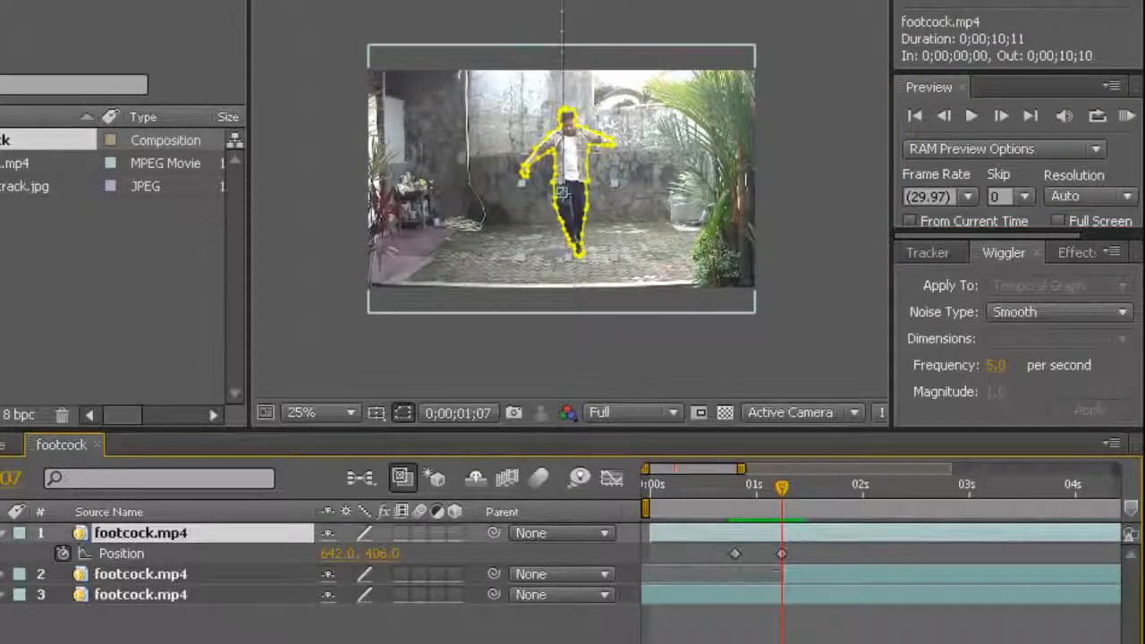
key(=)
key(=)
key(=)
key(=)
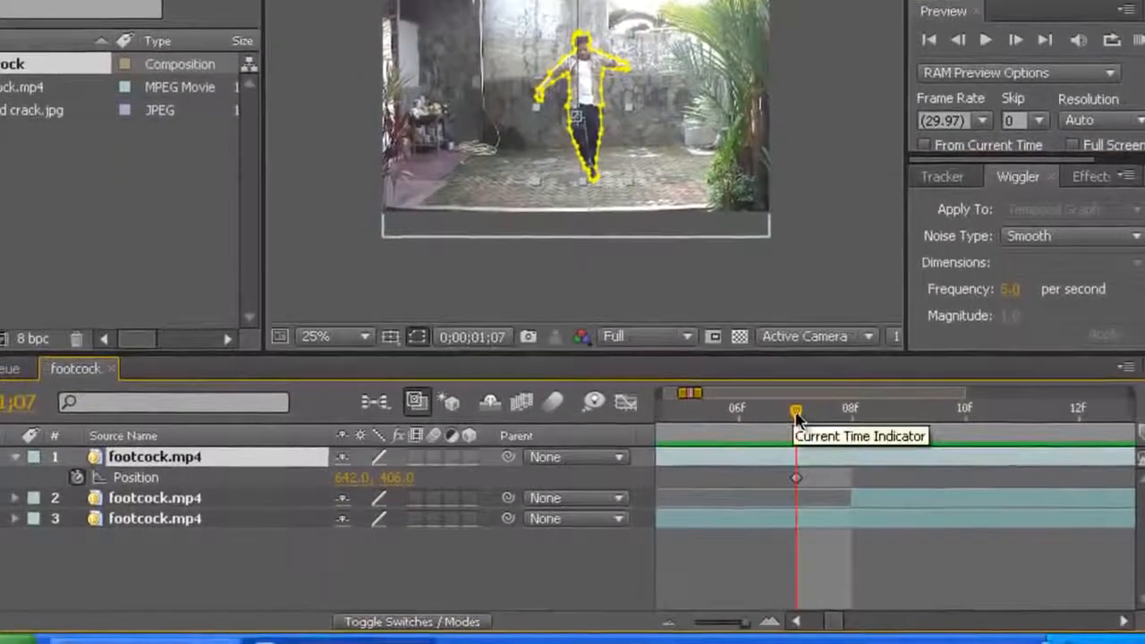
drag(797, 414, 836, 420)
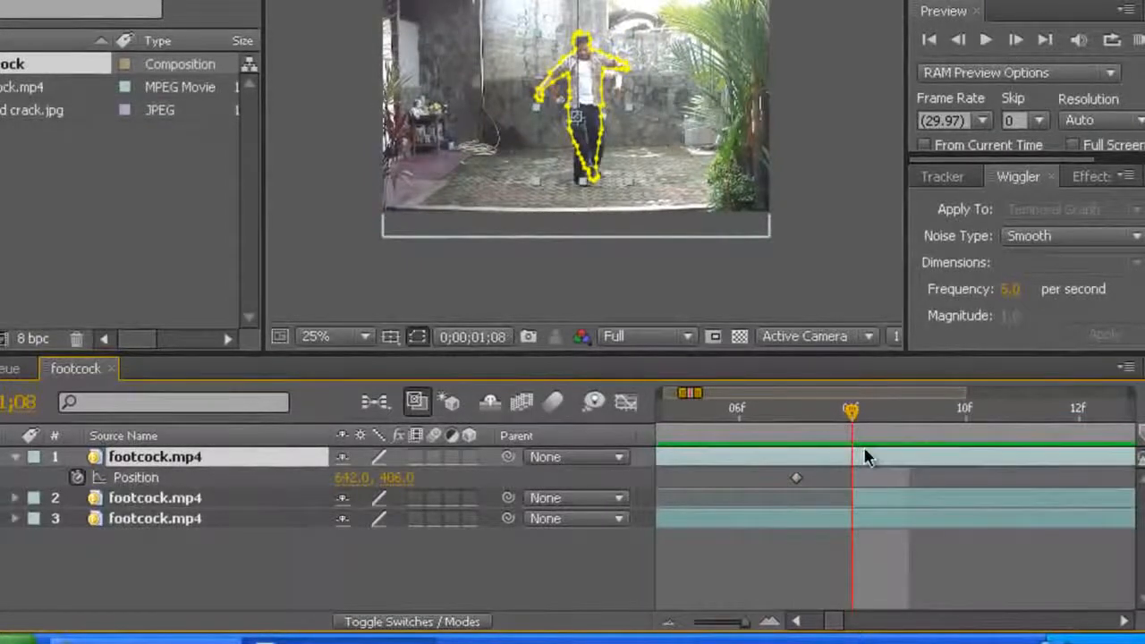
key(alt+bracketright)
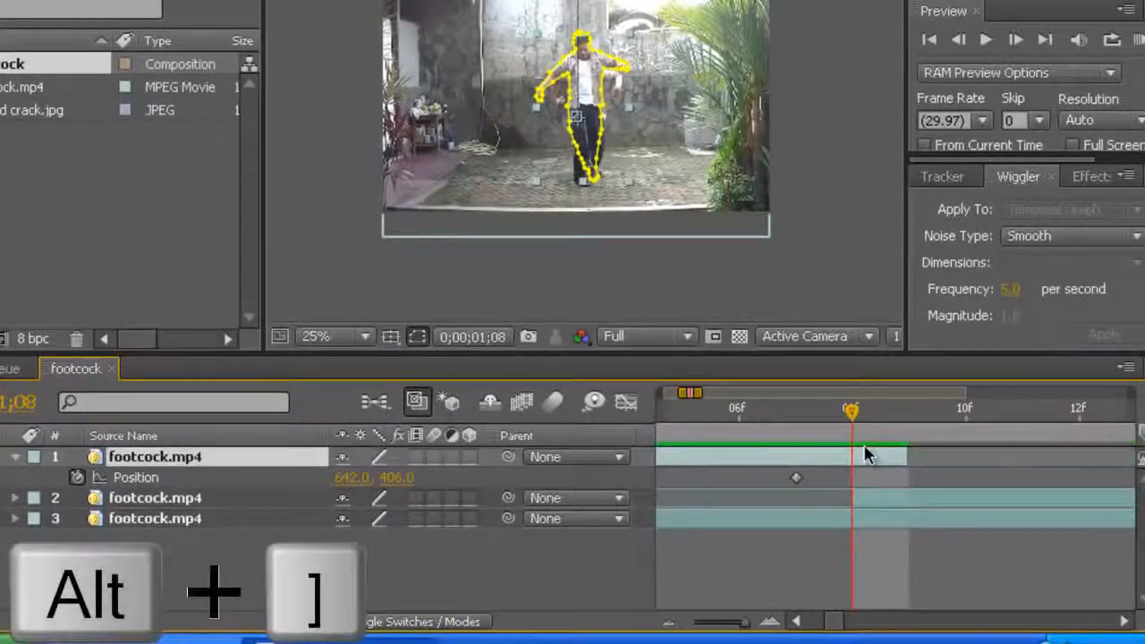
drag(882, 458, 851, 459)
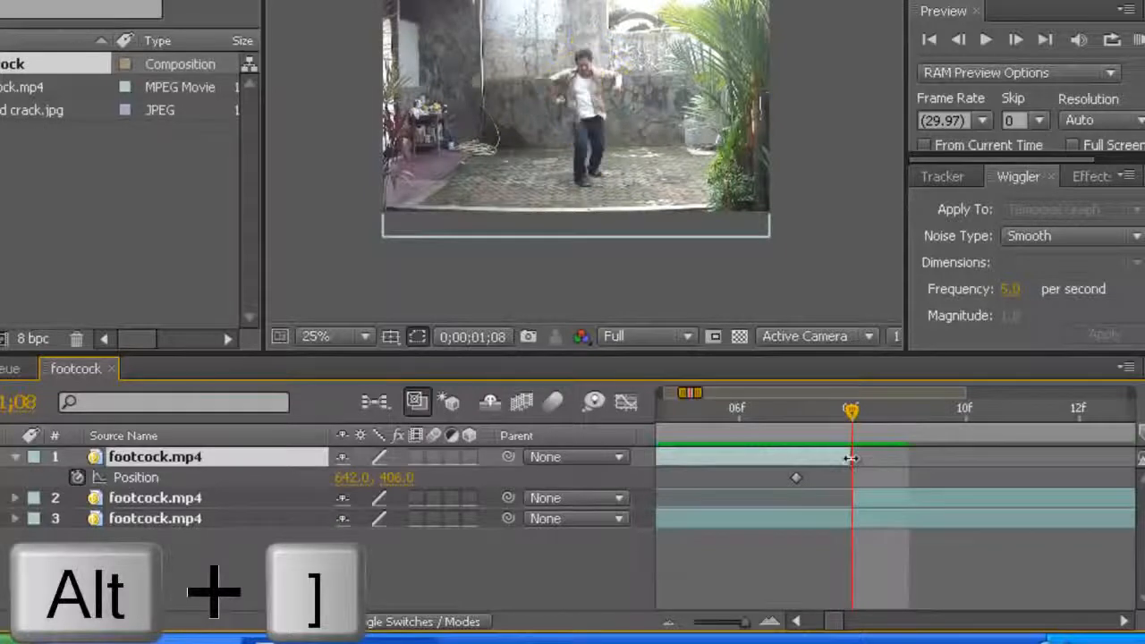
Step: Play back the fall from just before its first keyframe and examine the falling man's sharpness at 0;00;01;05
drag(826, 413, 703, 398)
drag(748, 621, 737, 621)
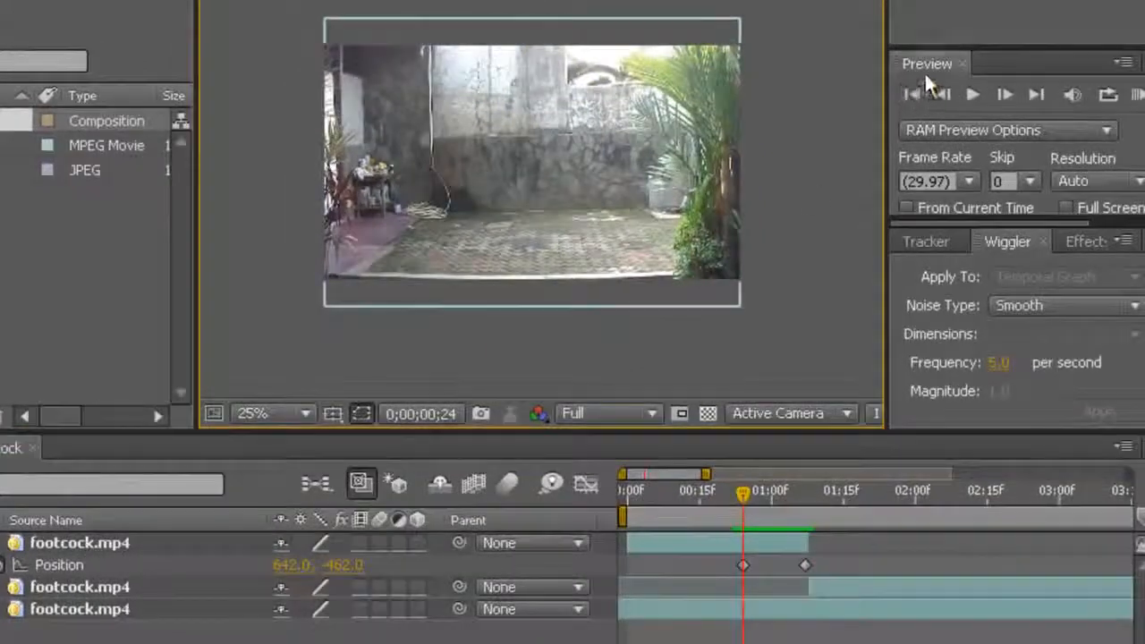
click(980, 63)
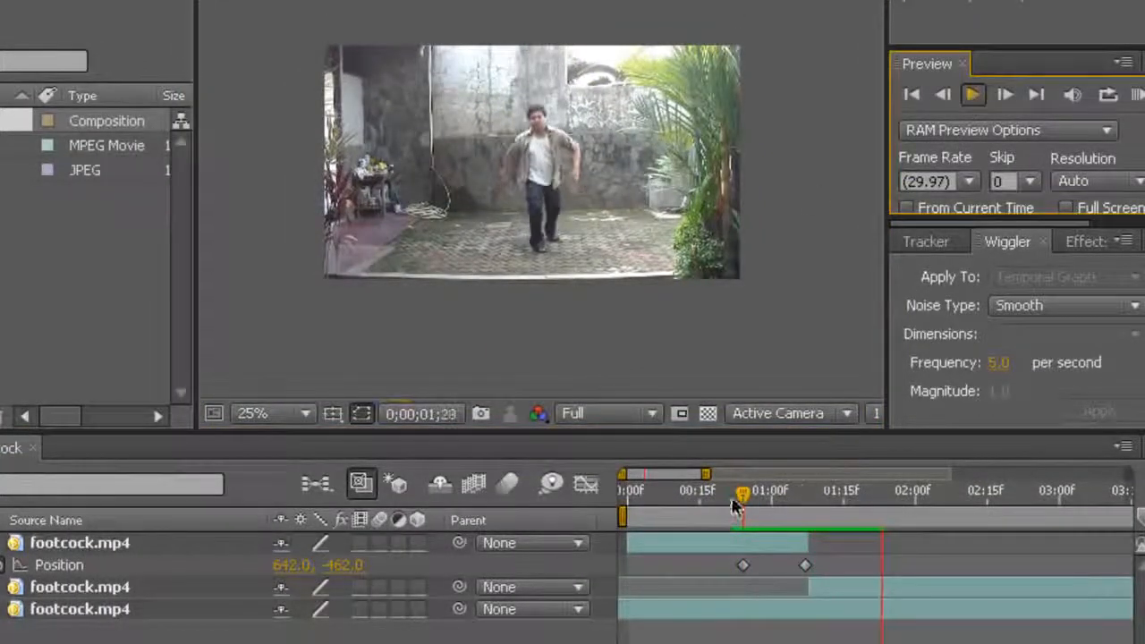
click(733, 499)
click(973, 95)
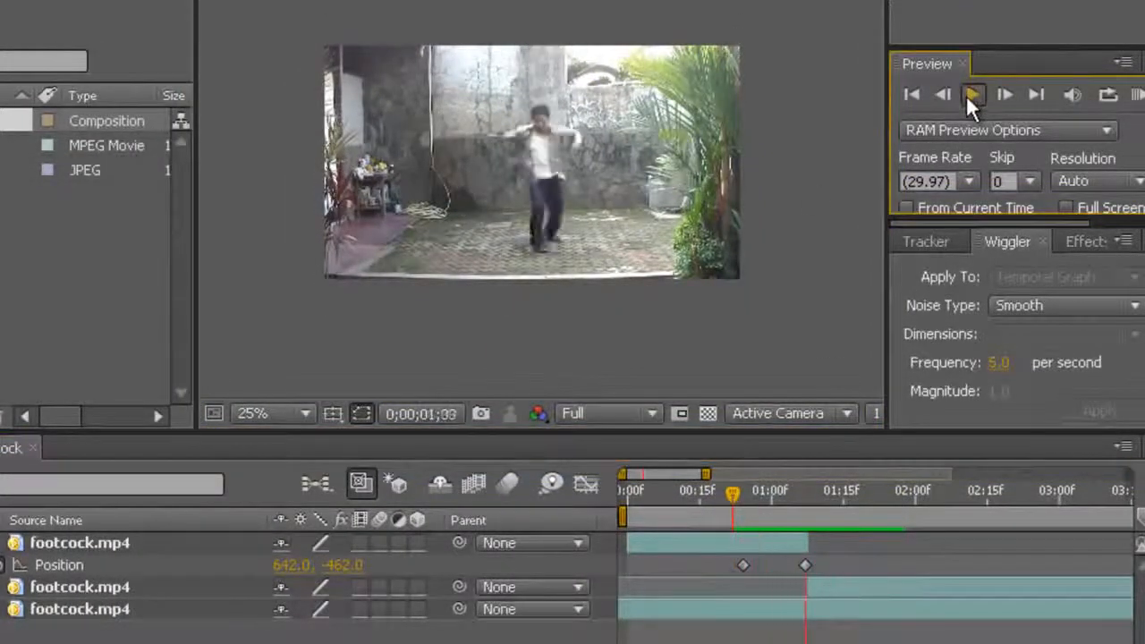
click(775, 503)
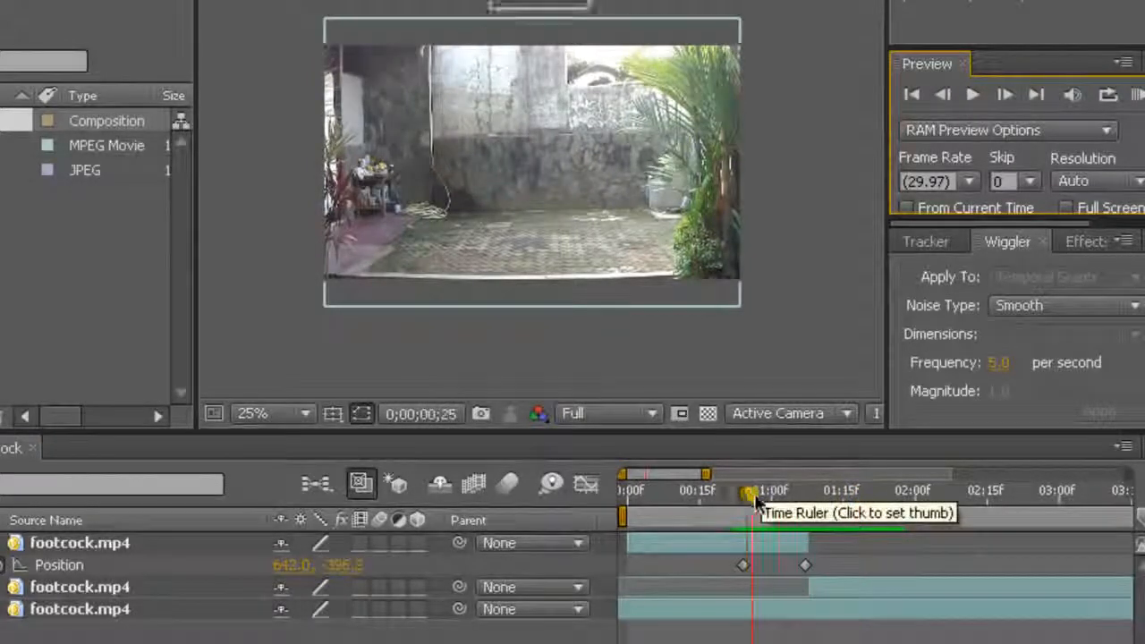
drag(778, 508, 794, 514)
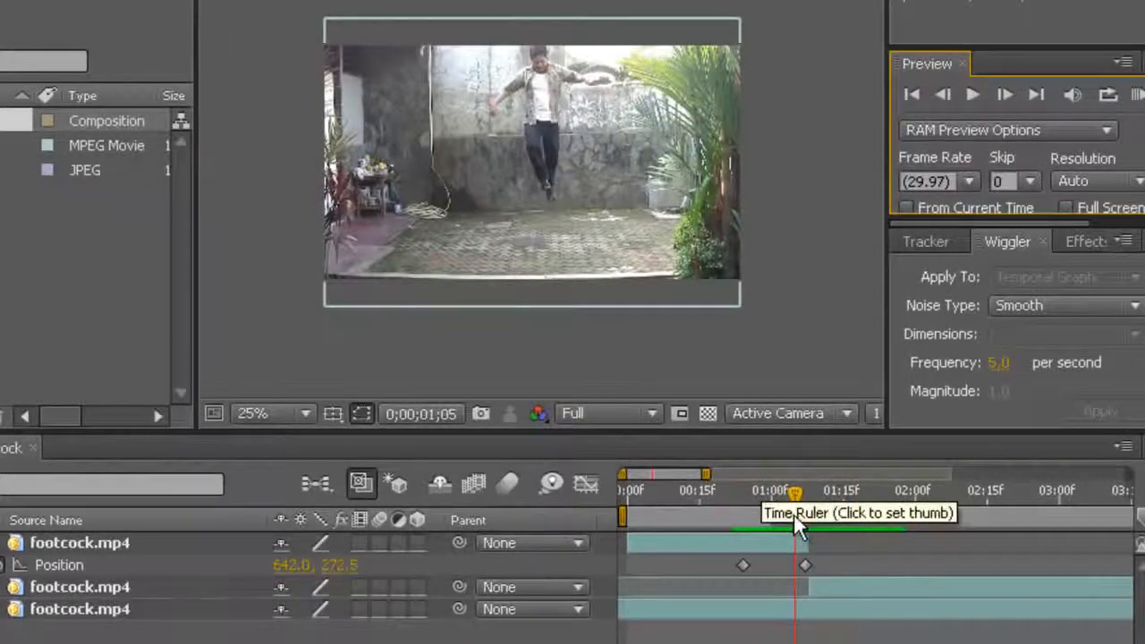
scroll(581, 174, up, 2)
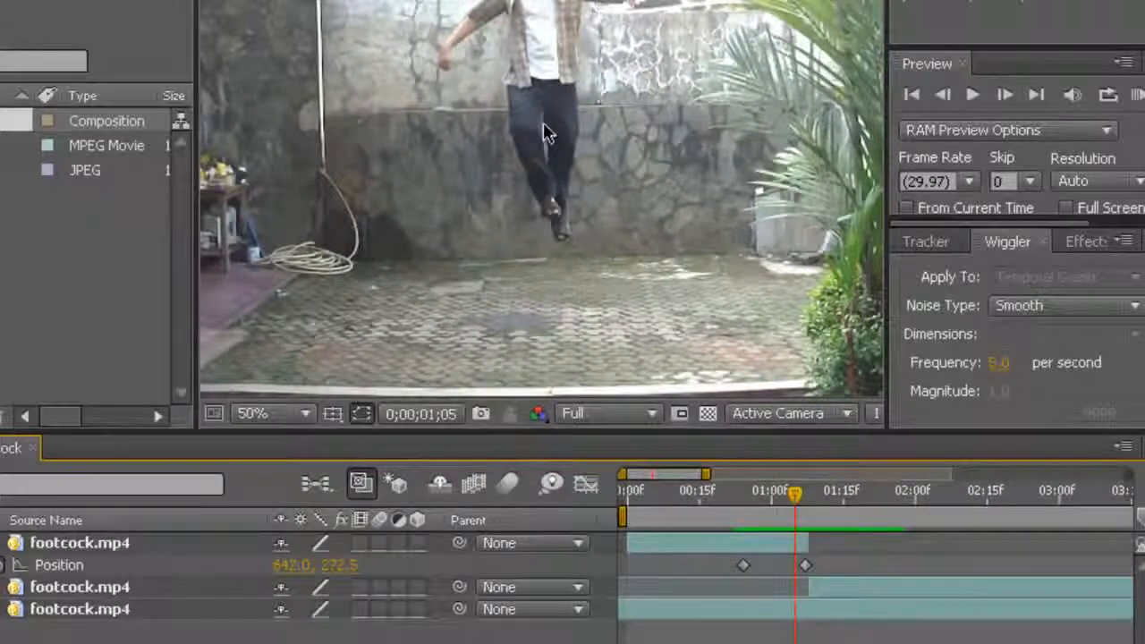
scroll(546, 125, down, 2)
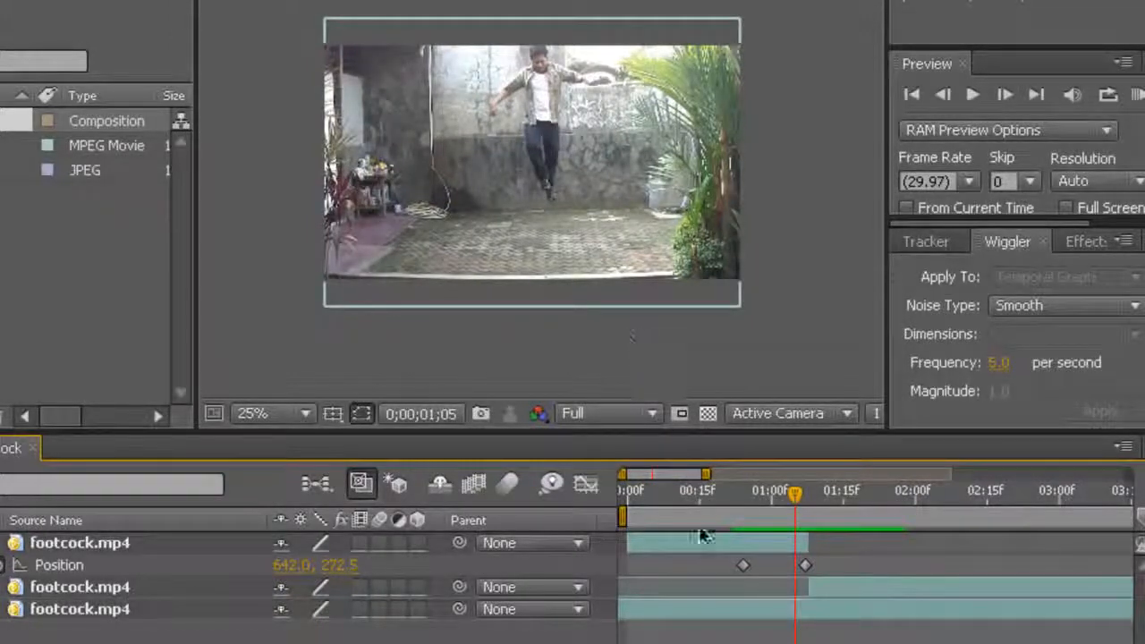
Step: Turn on motion blur for the masked top layer and enable motion blur for the whole composition
click(674, 544)
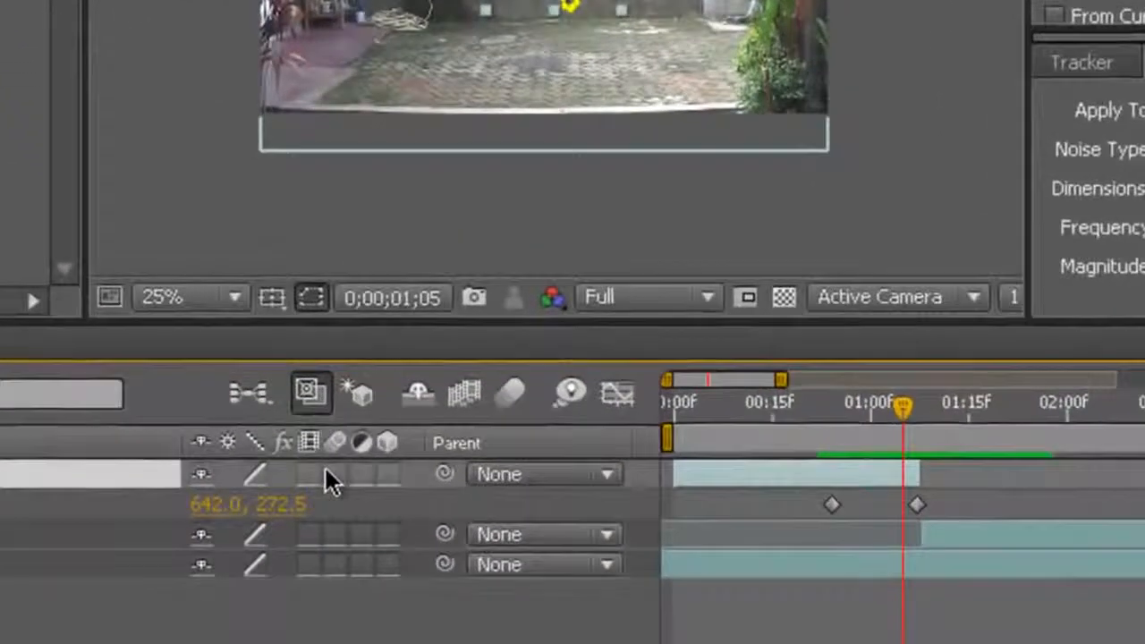
click(336, 473)
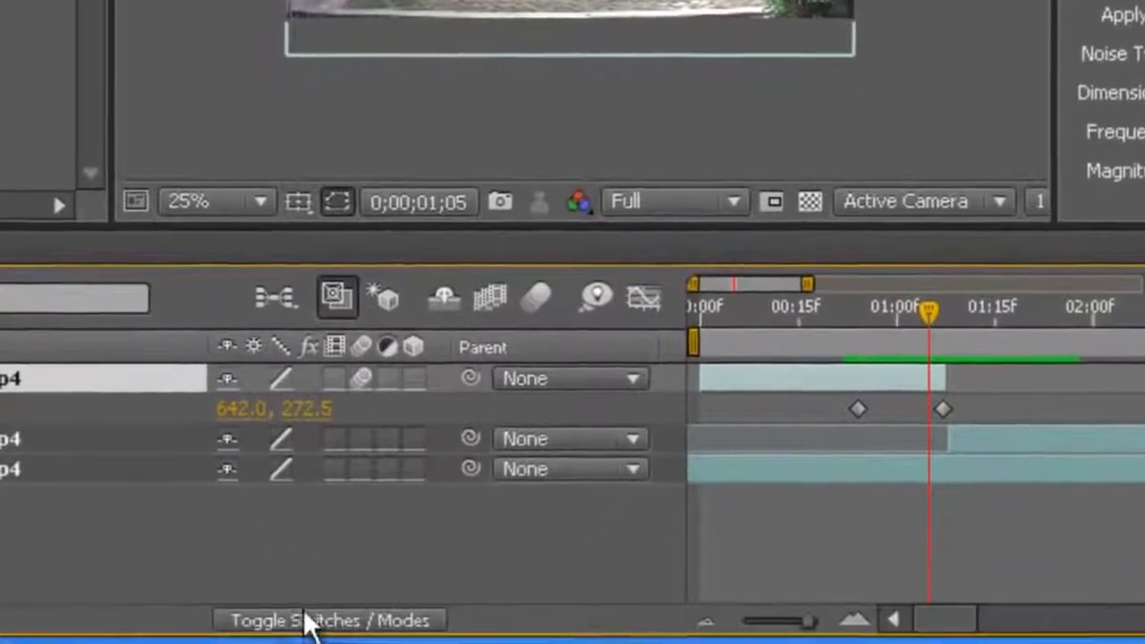
click(363, 608)
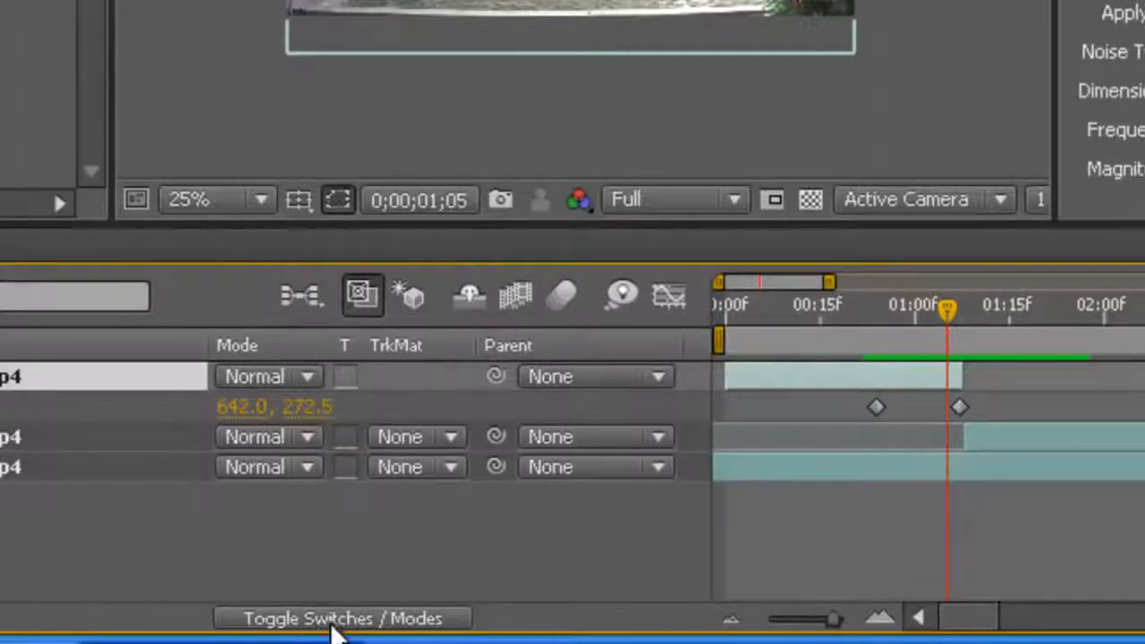
click(358, 619)
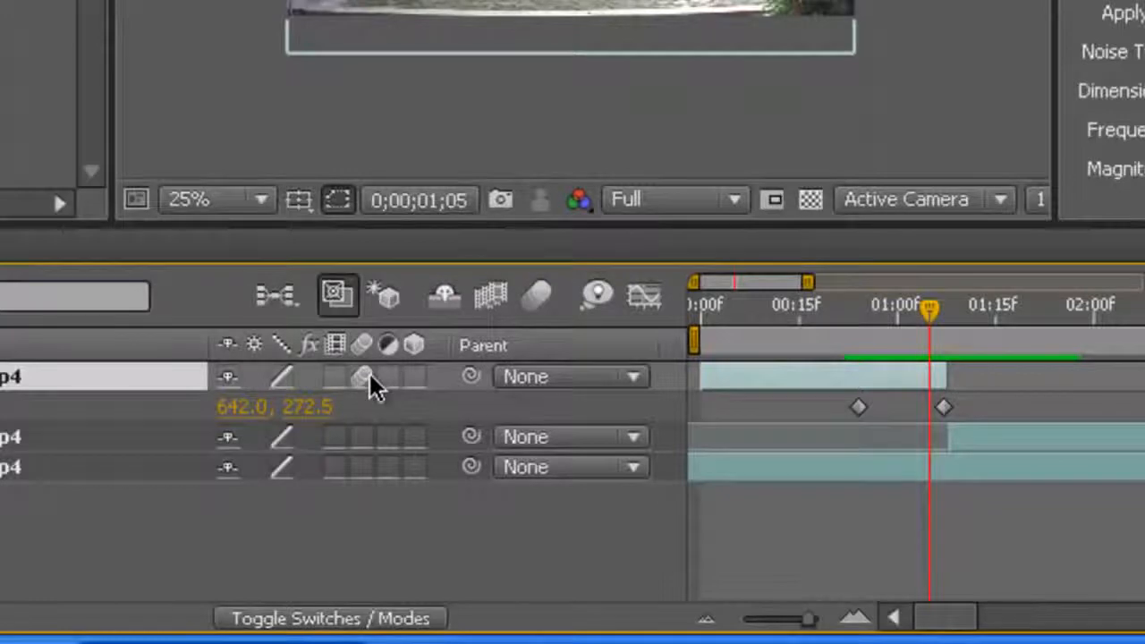
click(535, 294)
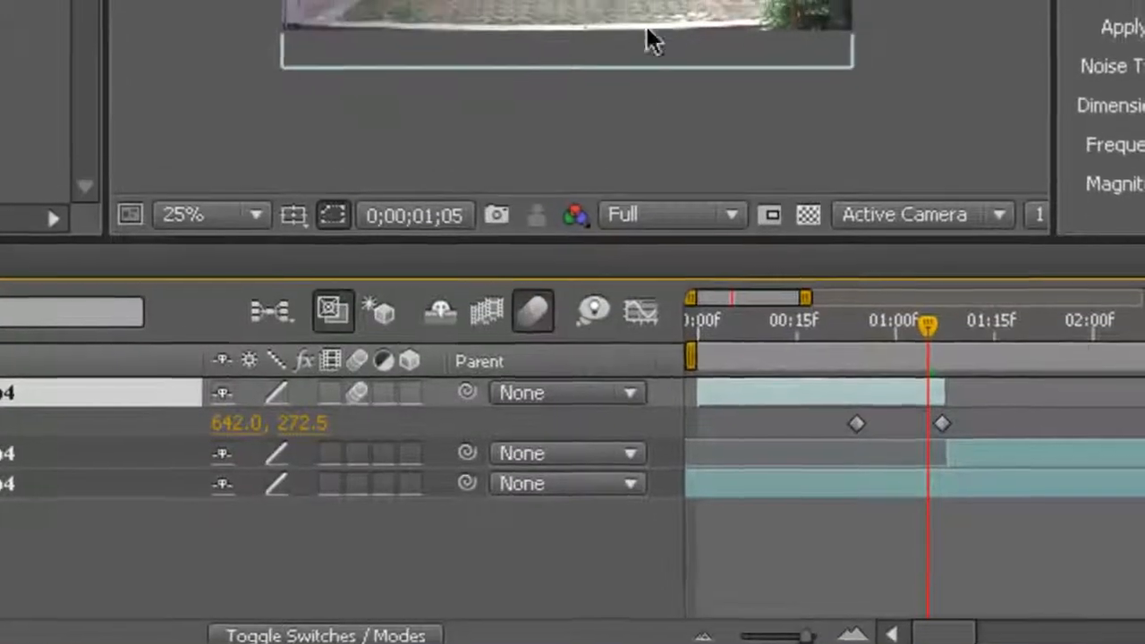
Step: Examine the blurred man at 0;00;01;05 and play back the fall and landing from about 0;00;00;22
scroll(518, 177, up, 2)
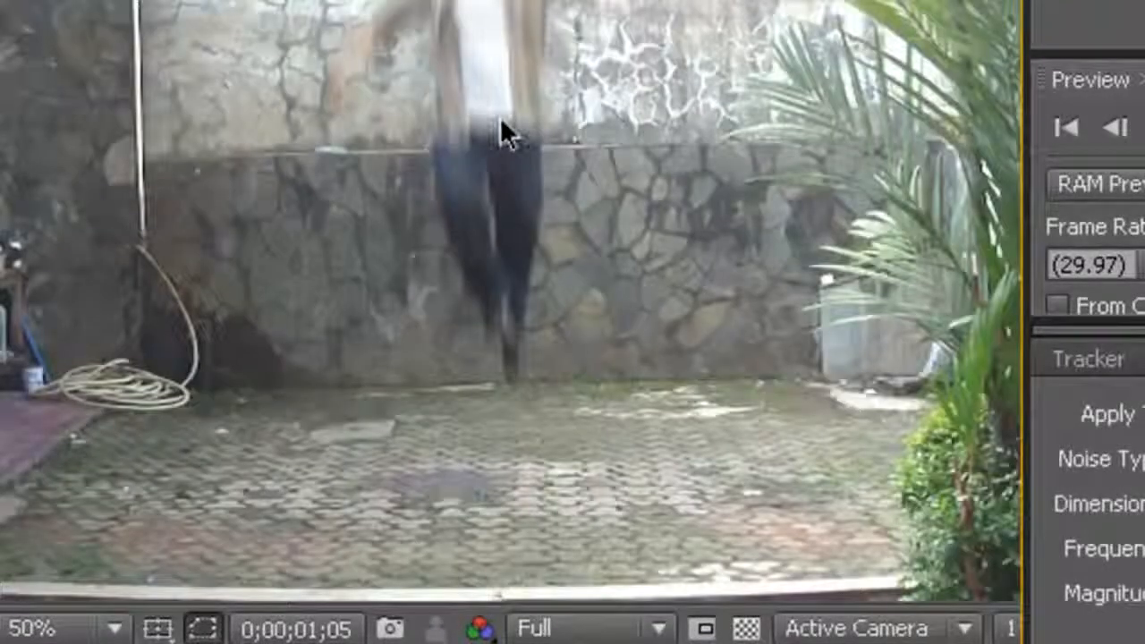
scroll(500, 117, down, 2)
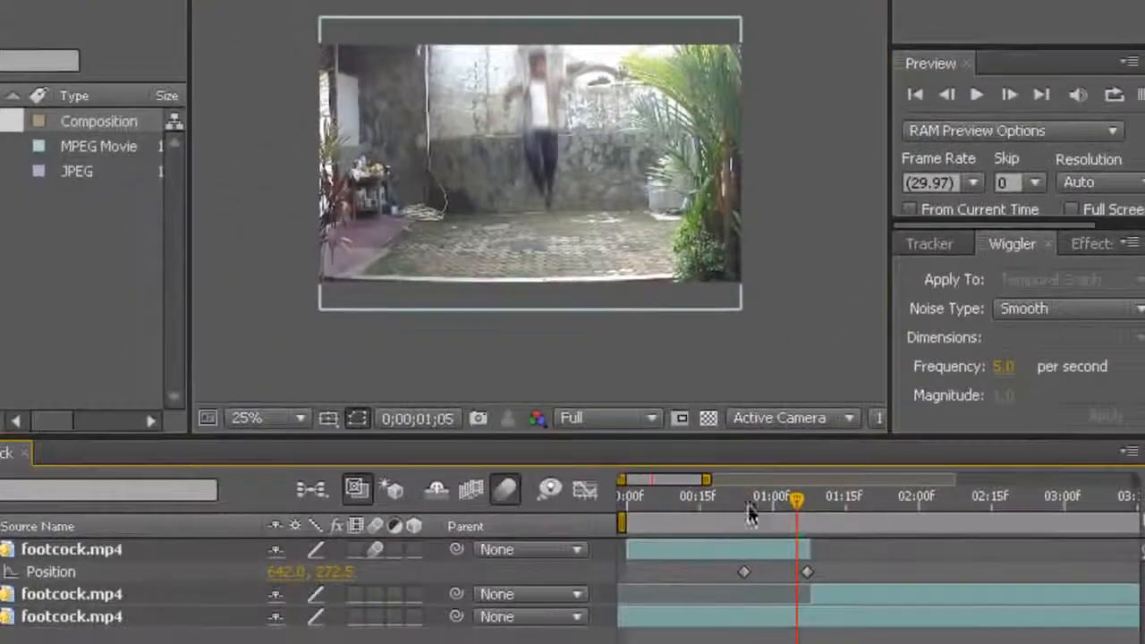
click(729, 499)
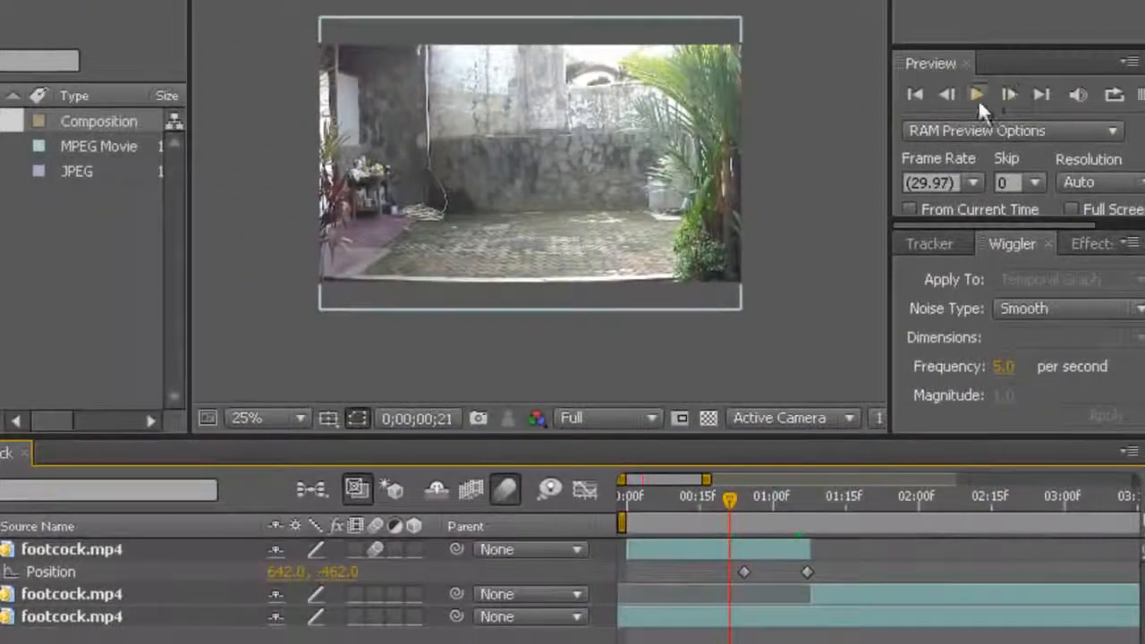
click(977, 95)
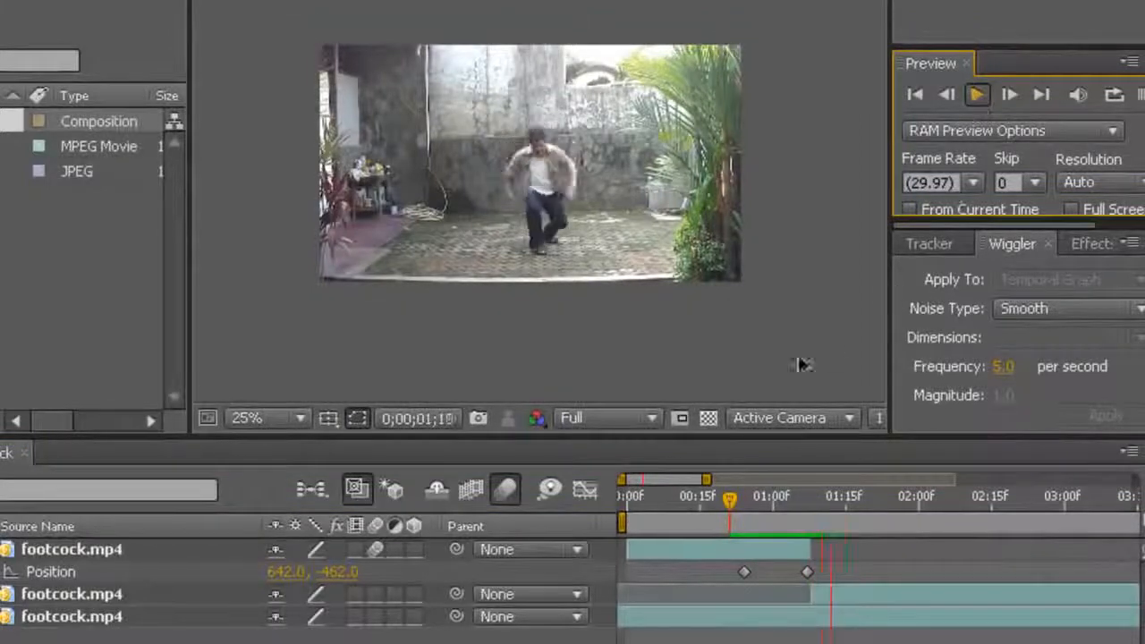
click(733, 499)
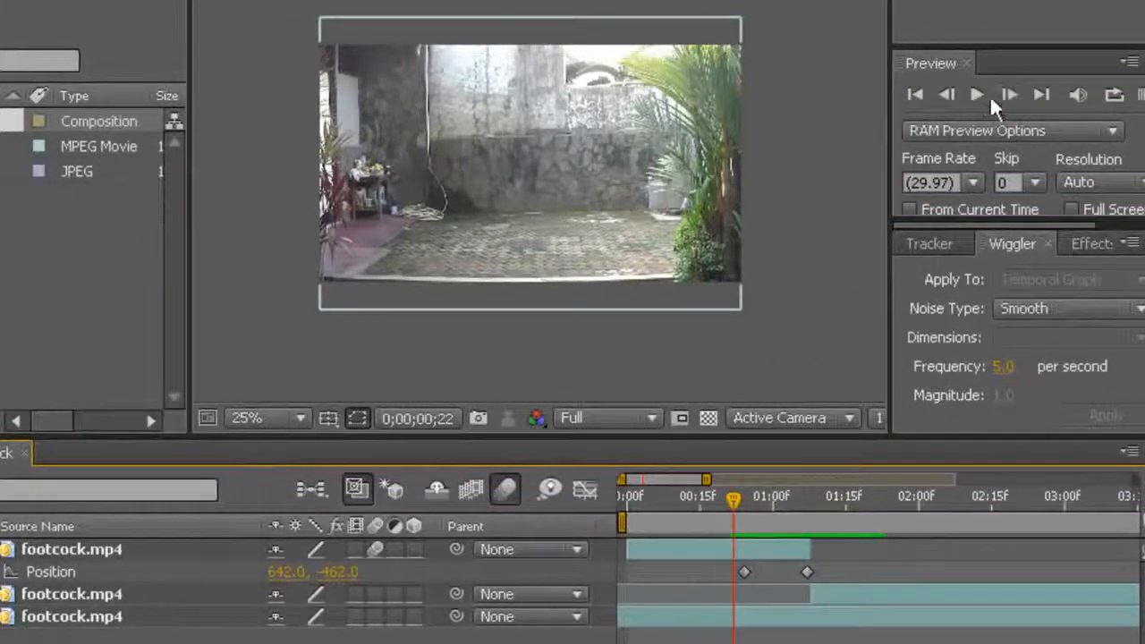
click(984, 95)
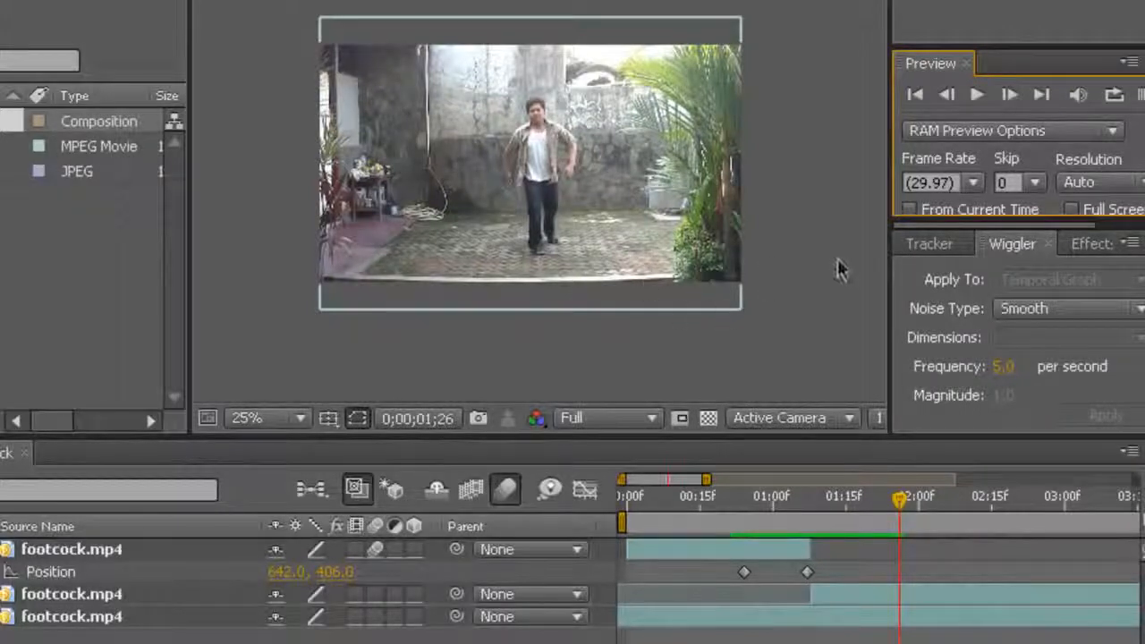
click(732, 503)
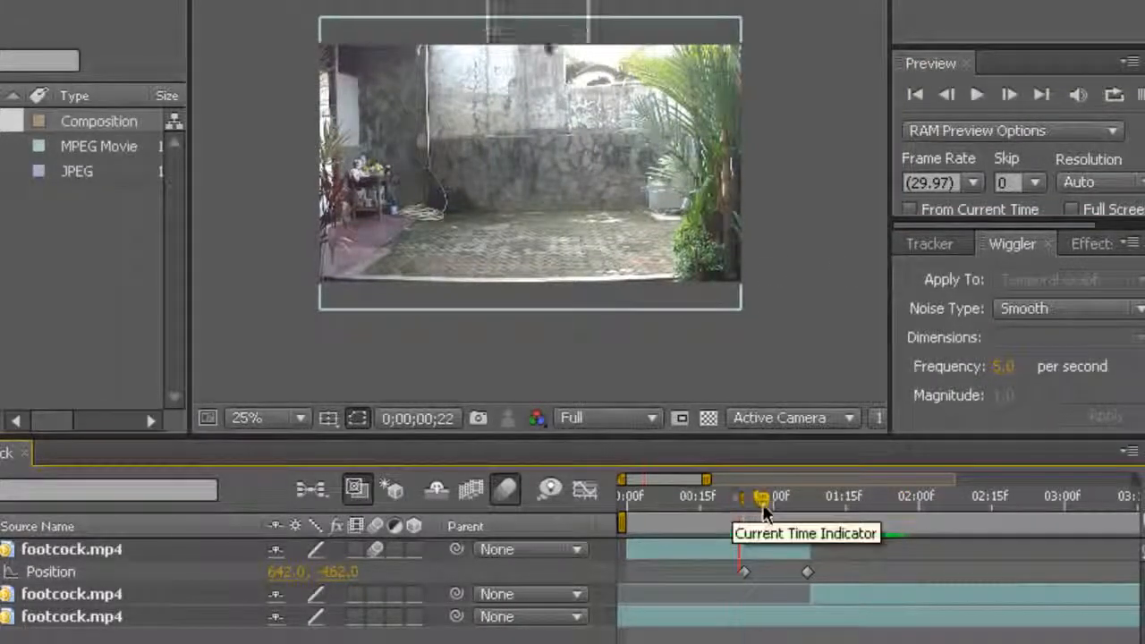
drag(762, 503, 797, 503)
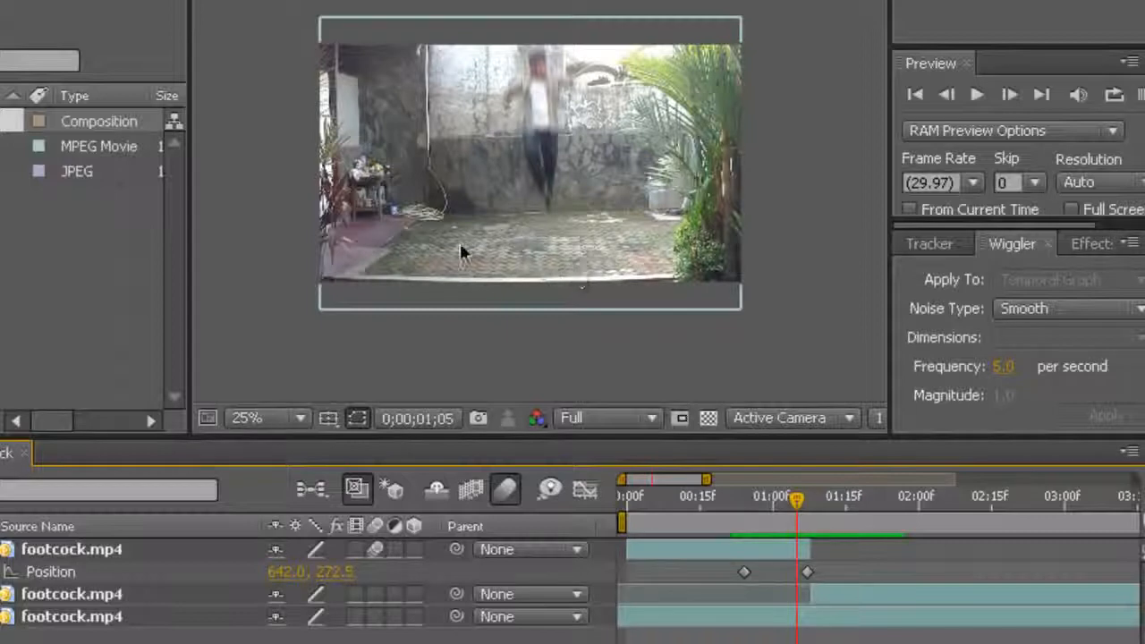
Step: Shorten the work area to end just past the empty-yard clip and move the current time to 0;00;04;12
drag(774, 502, 1100, 504)
drag(706, 480, 1066, 480)
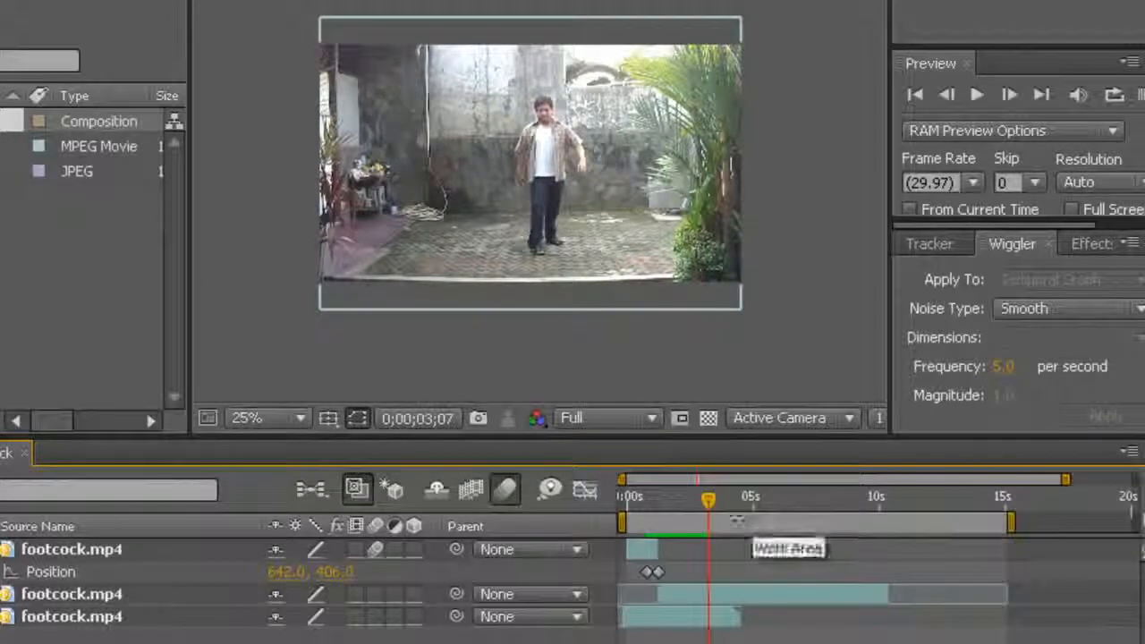
drag(715, 504, 730, 504)
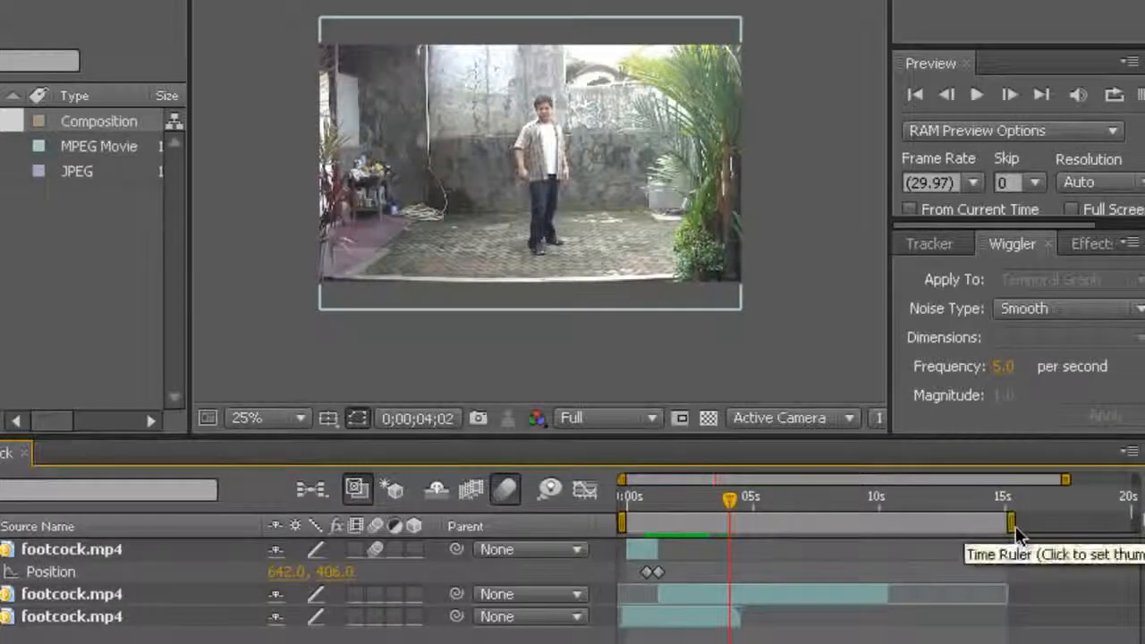
drag(1010, 525, 735, 523)
drag(634, 491, 738, 497)
click(789, 231)
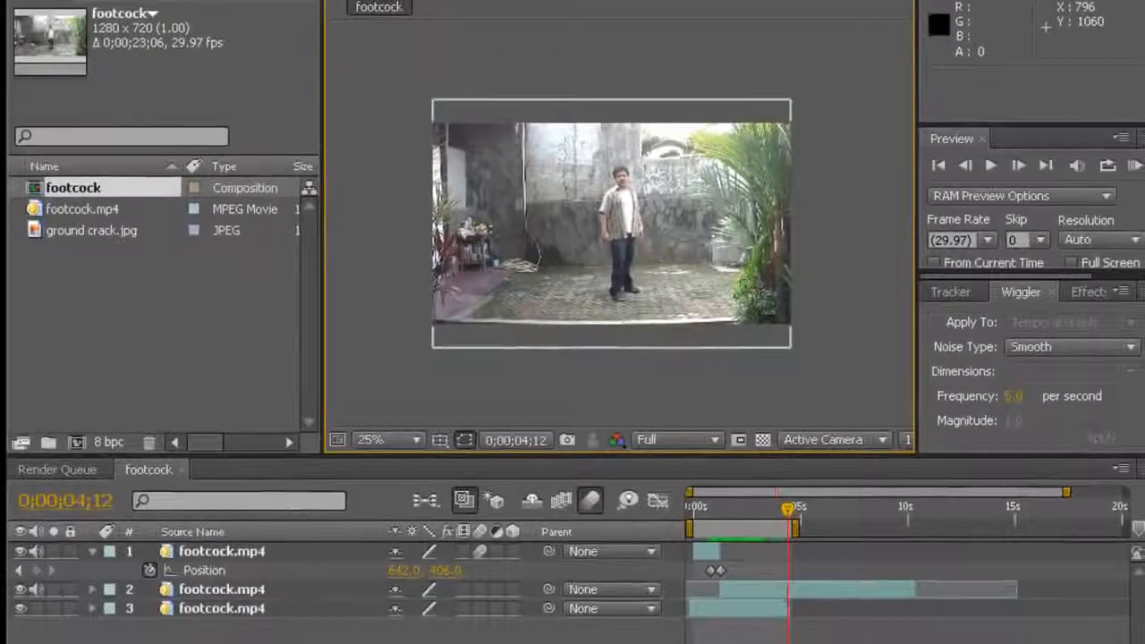
drag(361, 642, 199, 535)
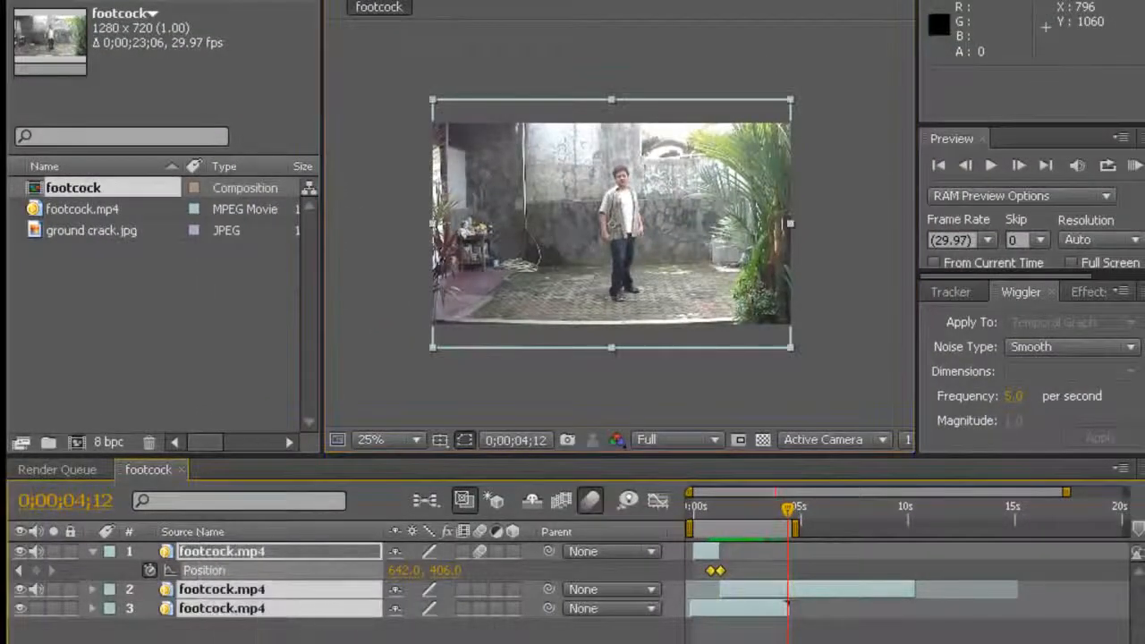
drag(316, 642, 238, 626)
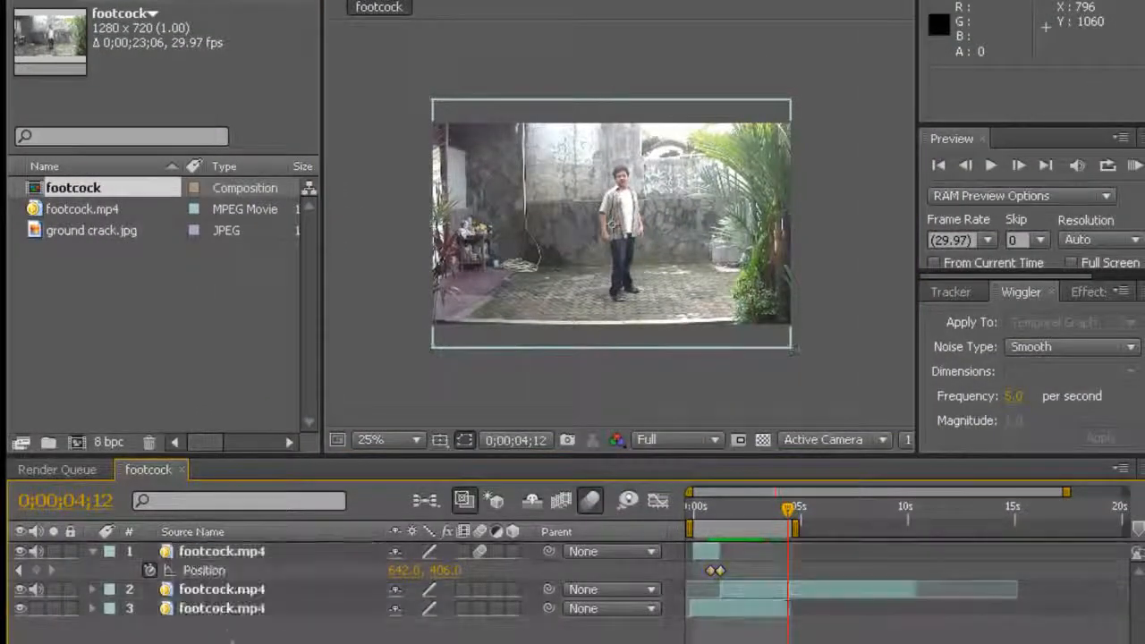
click(224, 608)
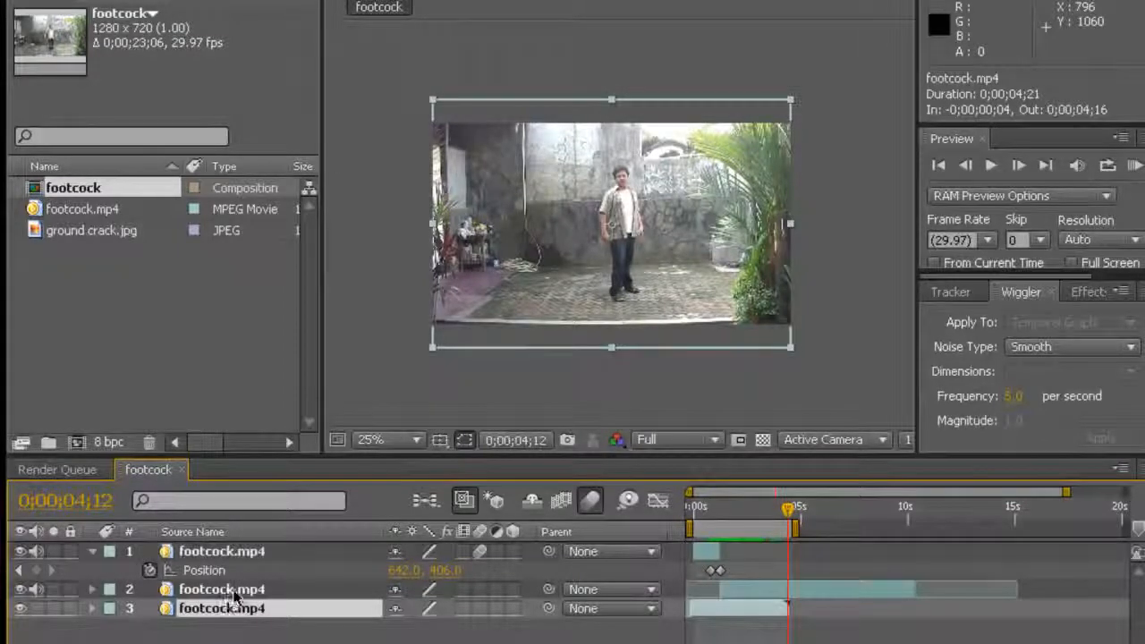
ctrl+click(236, 593)
ctrl+click(240, 552)
drag(296, 642, 161, 537)
click(465, 635)
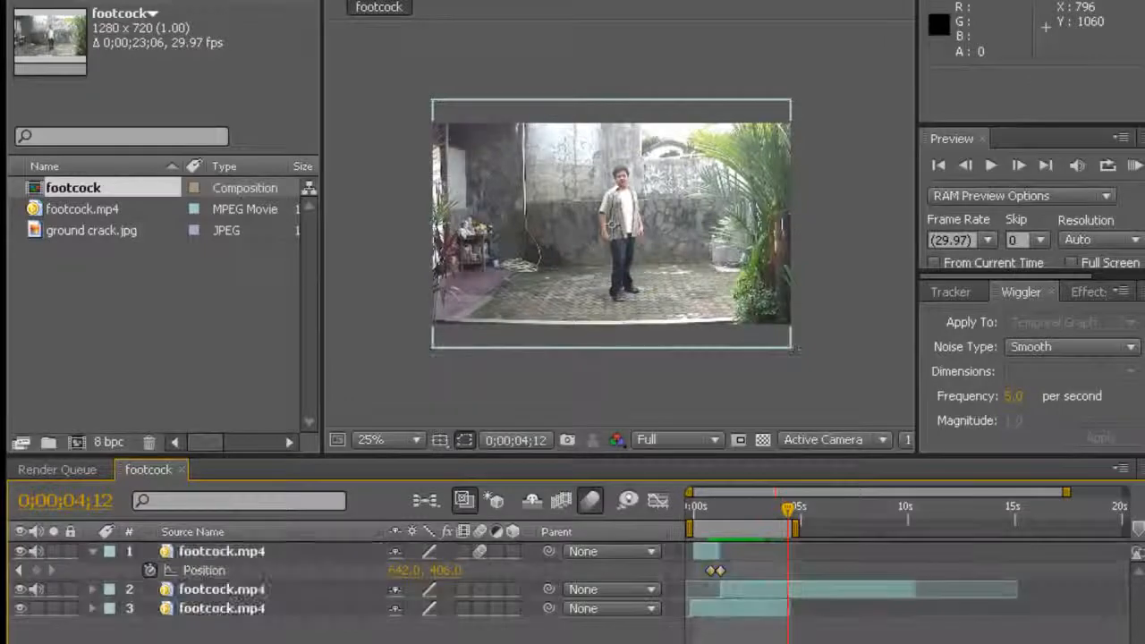
Step: Select all three footcock.mp4 layers and pre-compose them as Pre-comp 1, moving all attributes into the new composition
key(ctrl+a)
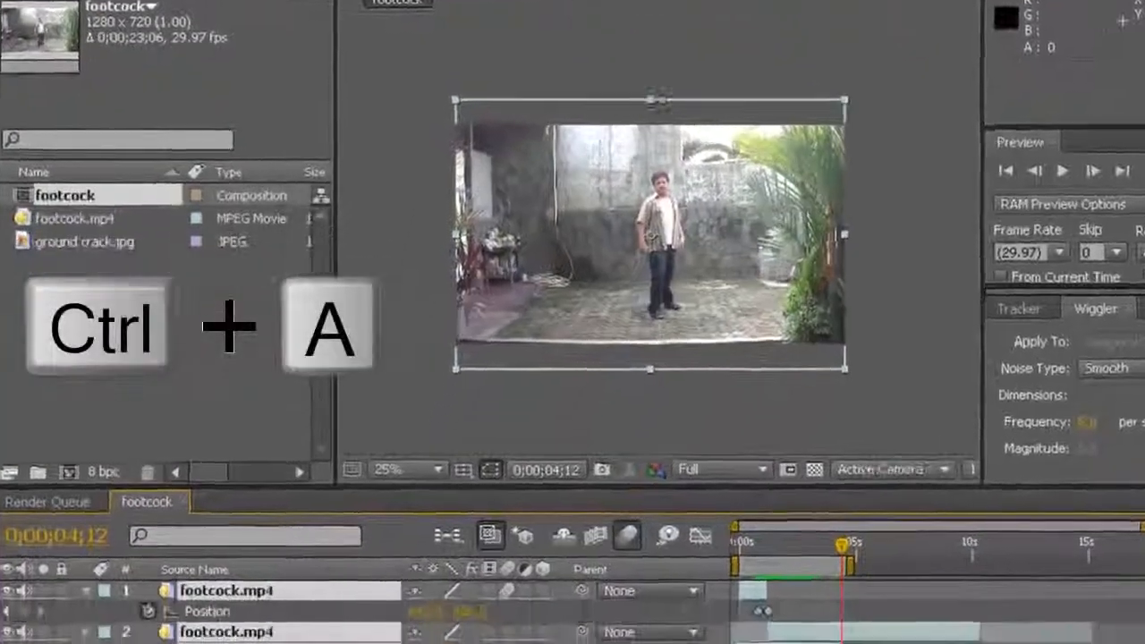
click(154, 3)
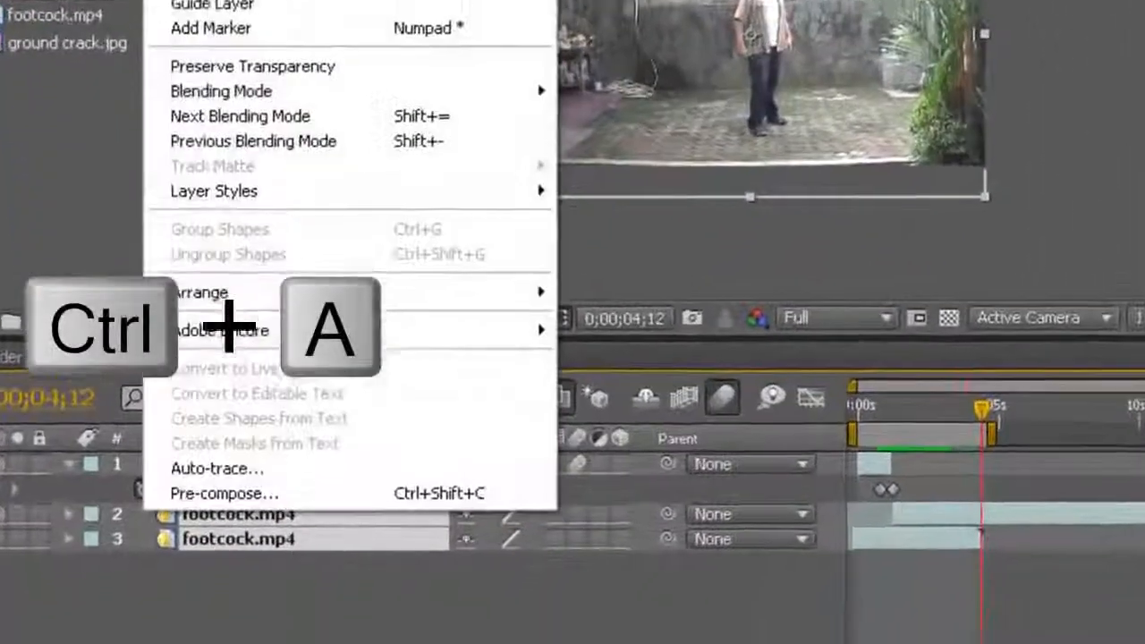
click(286, 484)
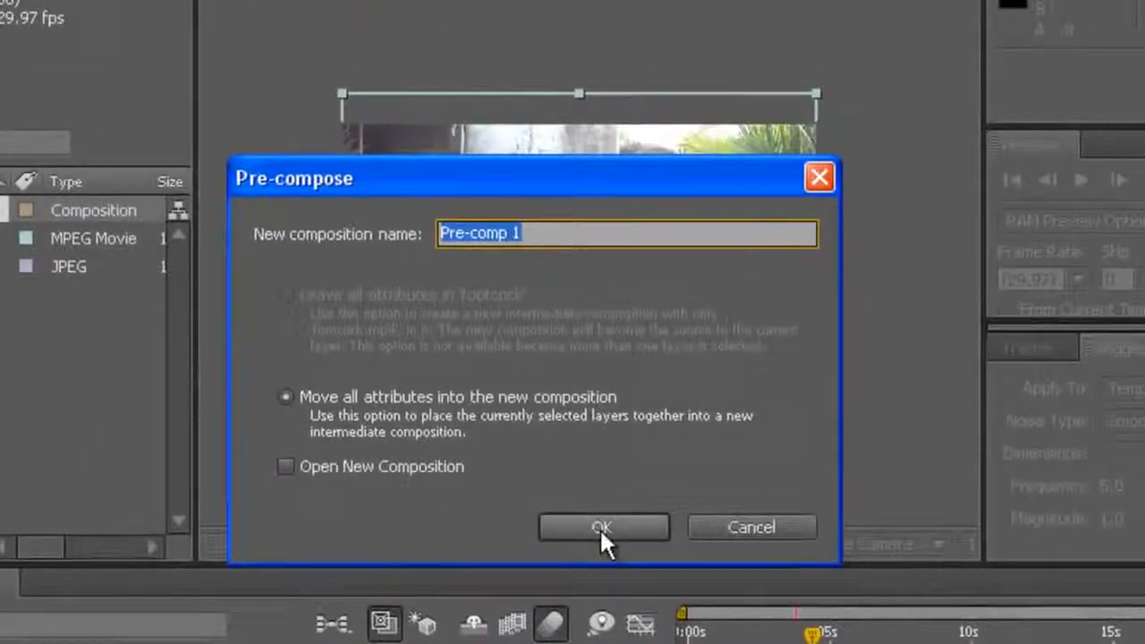
click(599, 527)
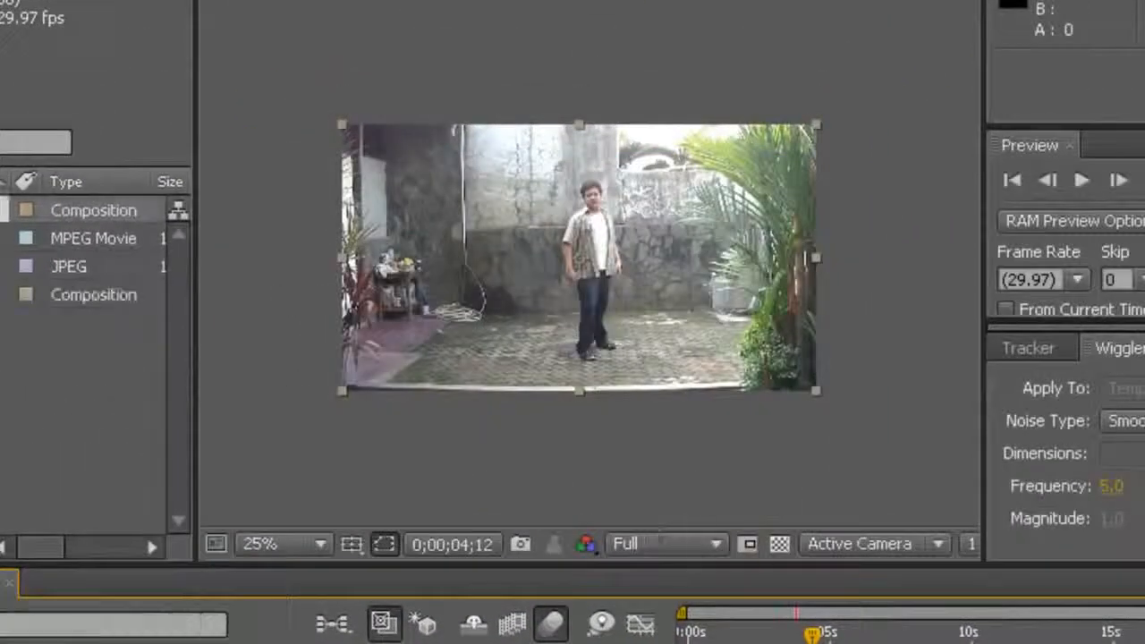
Step: Add Position keyframes to the Pre-comp 1 layer at 0;00;00;00 and at the work area's end, 0;00;04;23
drag(776, 635, 732, 635)
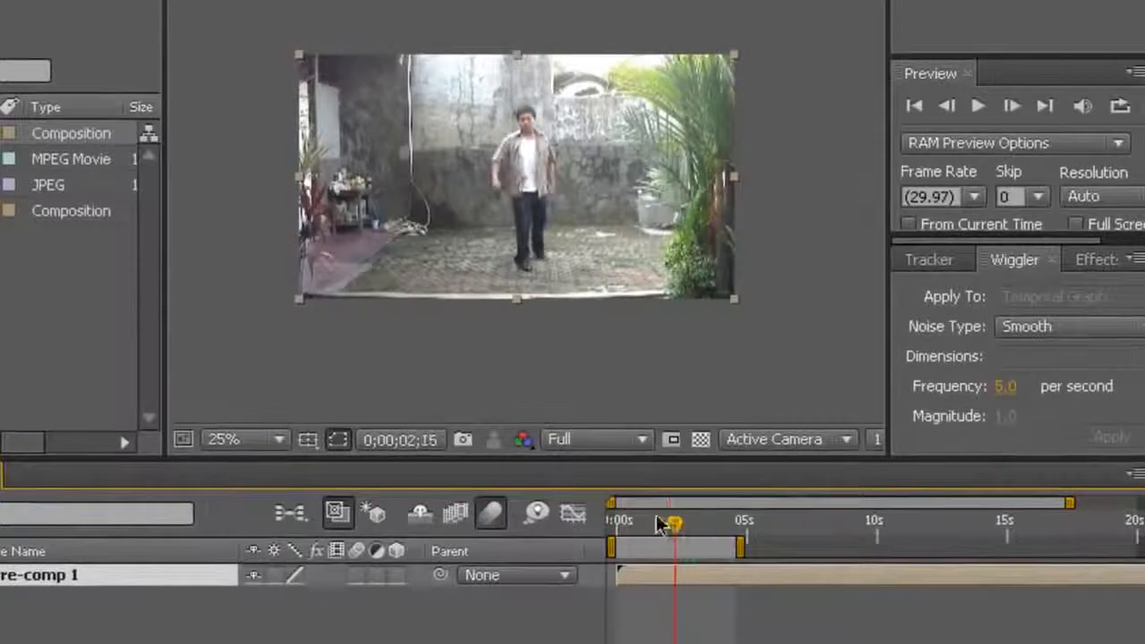
drag(660, 526, 631, 524)
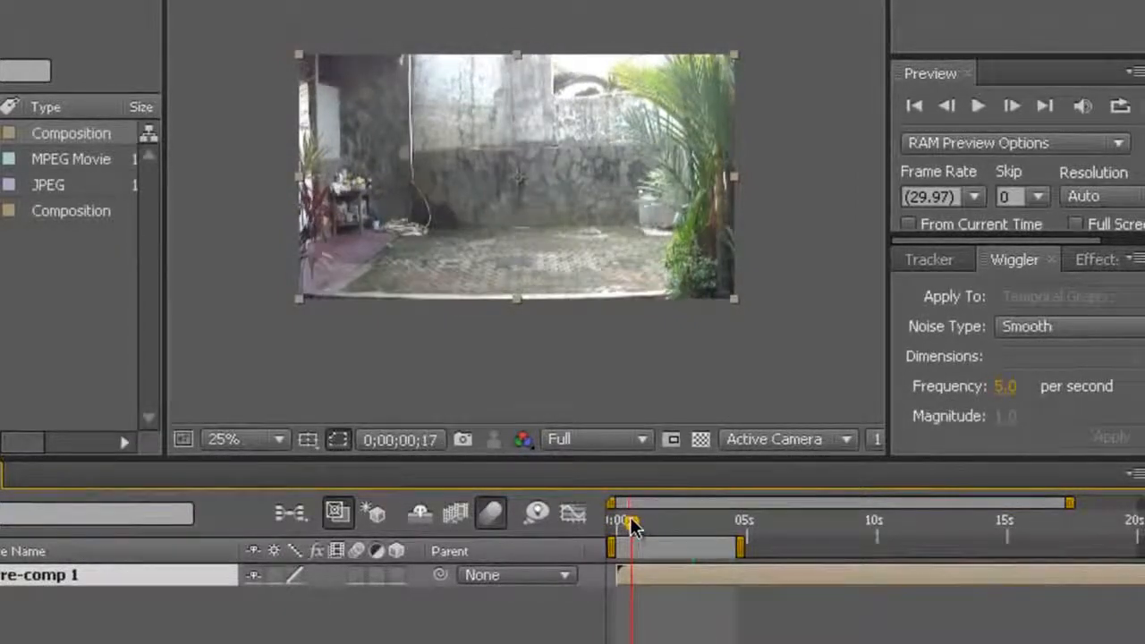
click(545, 355)
scroll(545, 340, up, 1)
scroll(470, 278, down, 1)
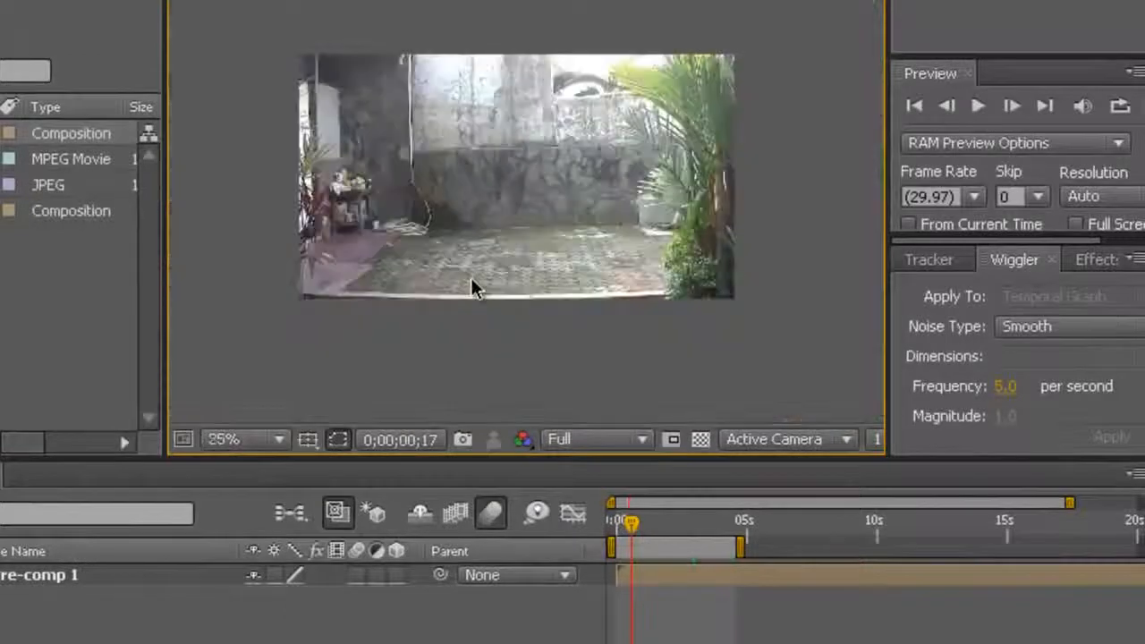
drag(632, 523, 605, 488)
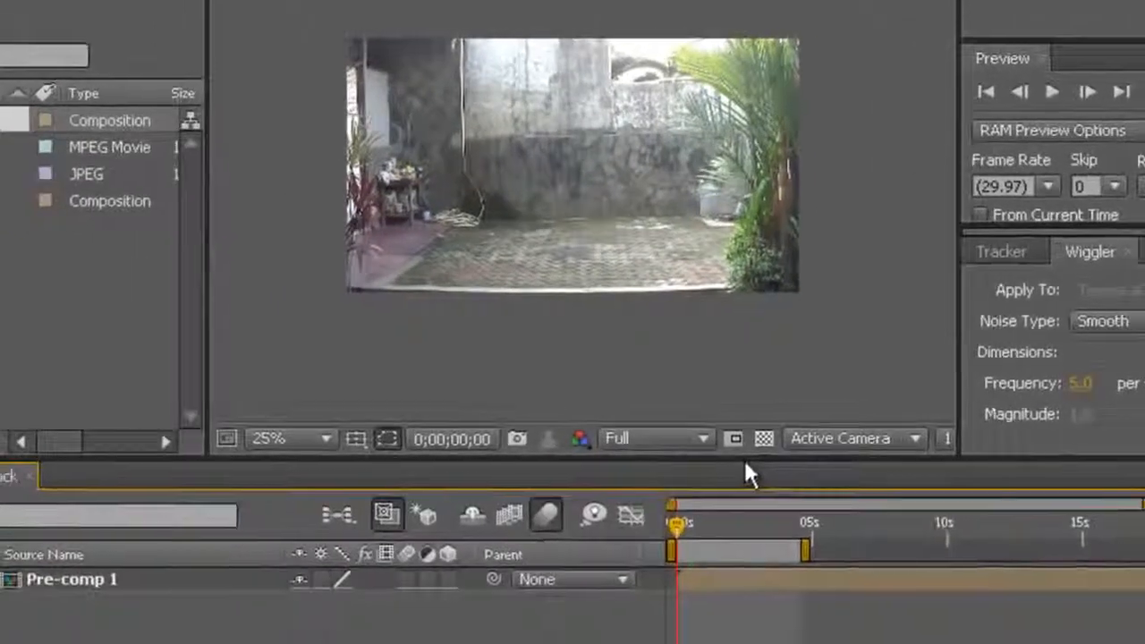
key(p)
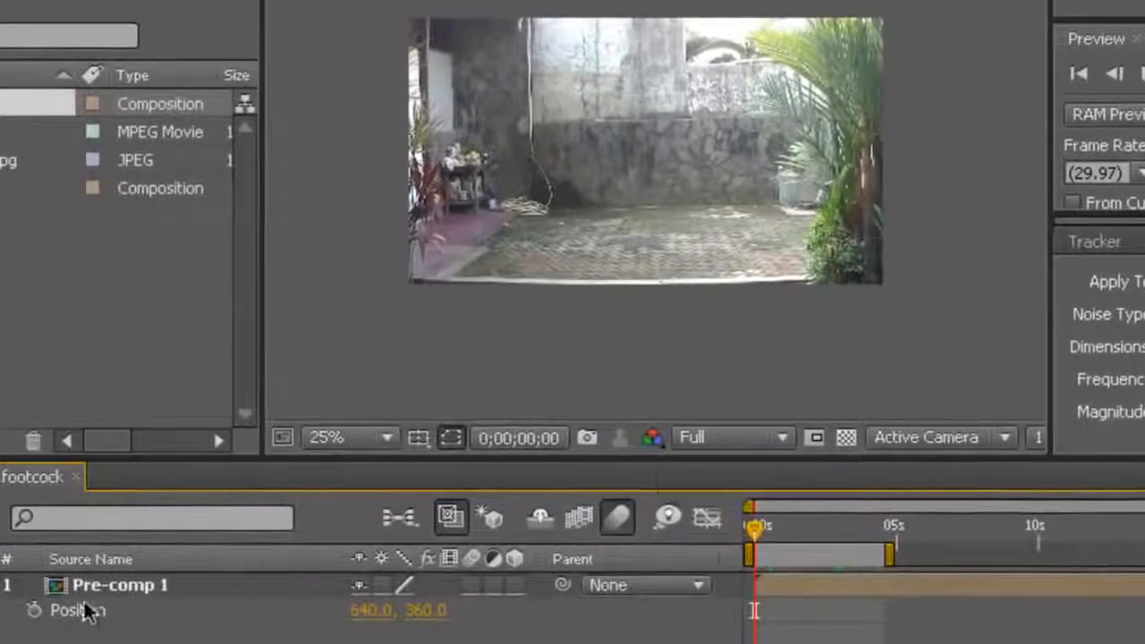
click(33, 611)
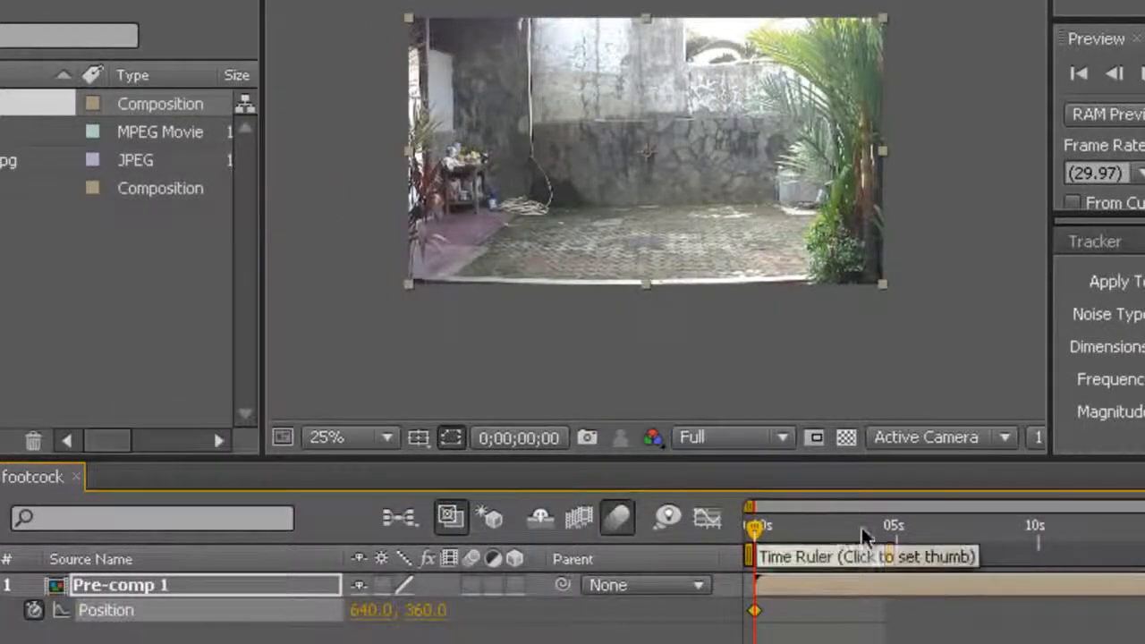
click(890, 528)
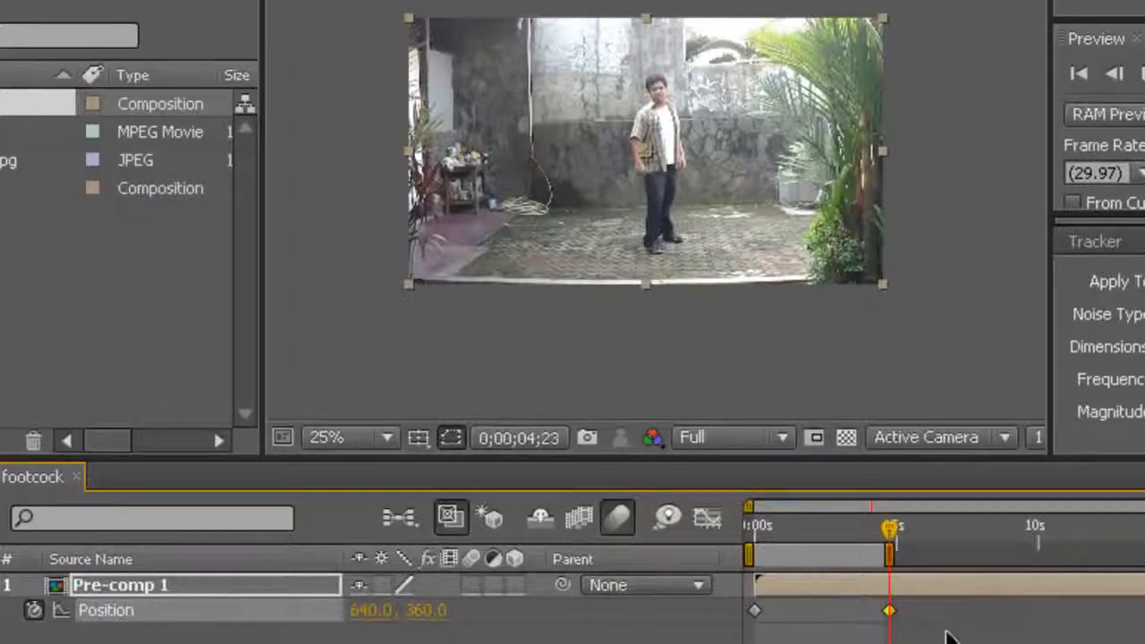
Step: Select both Position keyframes and apply the Wiggler to them with frequency 2 per second and magnitude 8
drag(951, 639, 672, 616)
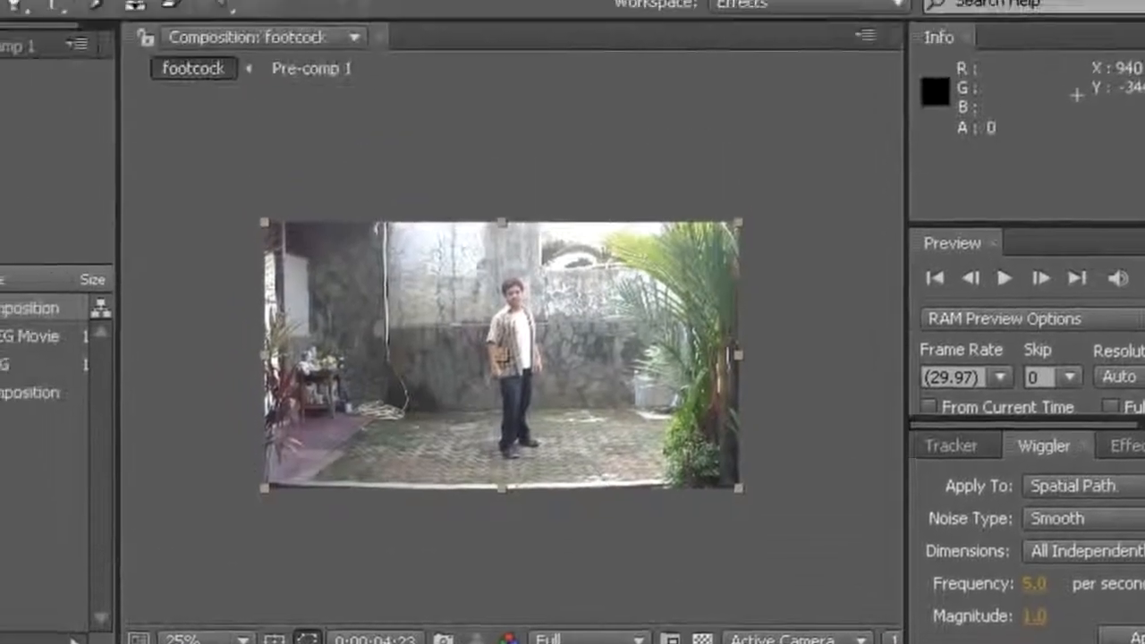
click(198, 30)
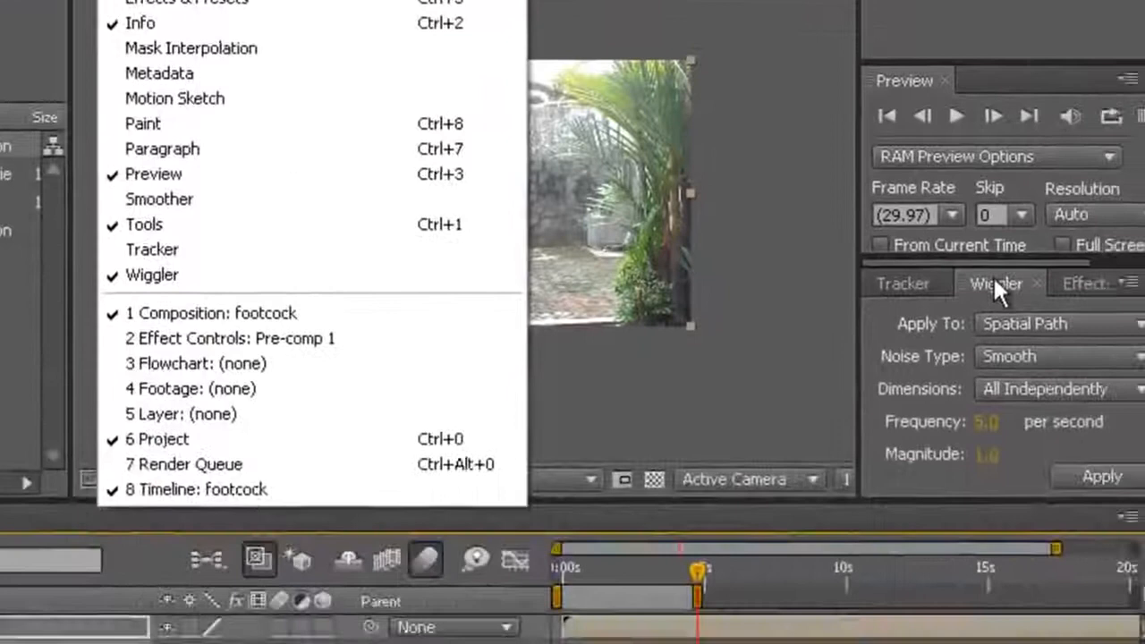
click(1048, 515)
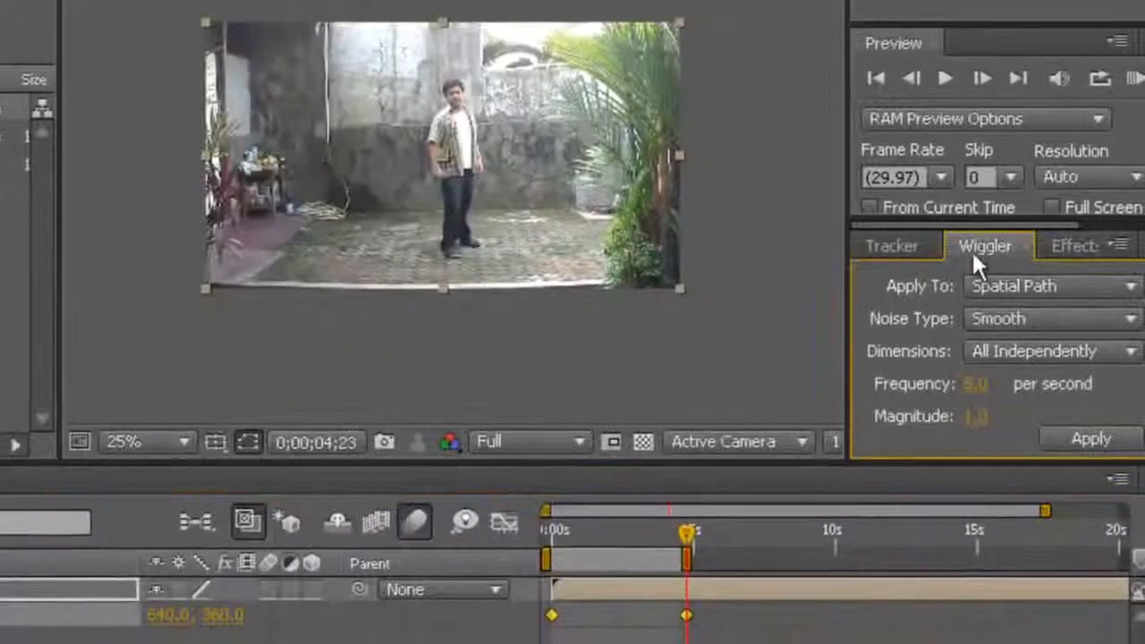
click(974, 388)
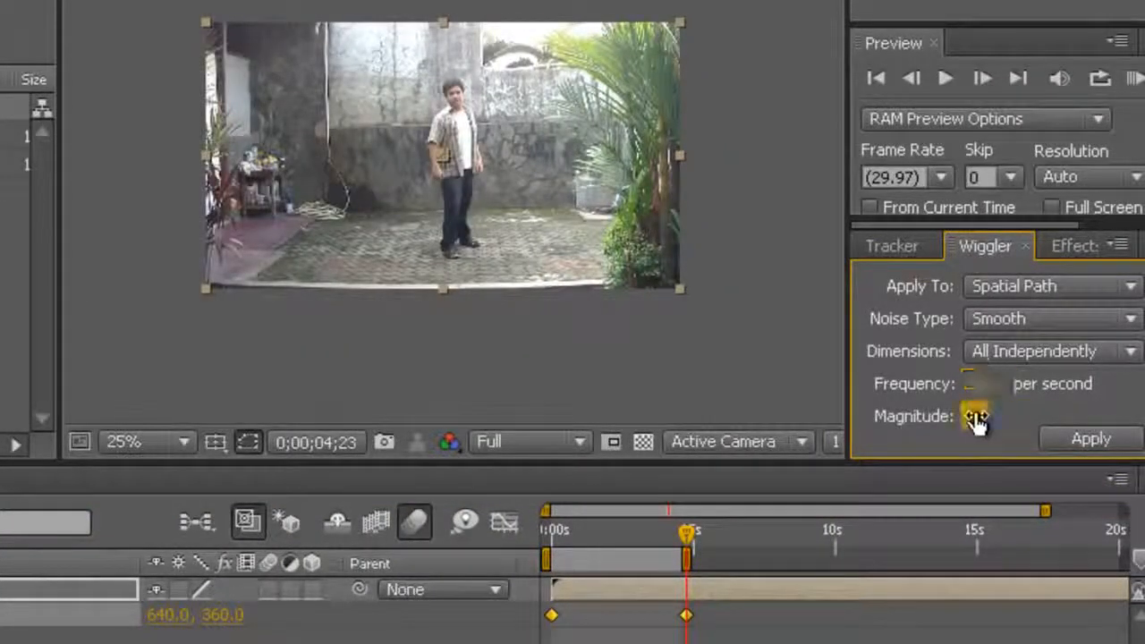
click(975, 416)
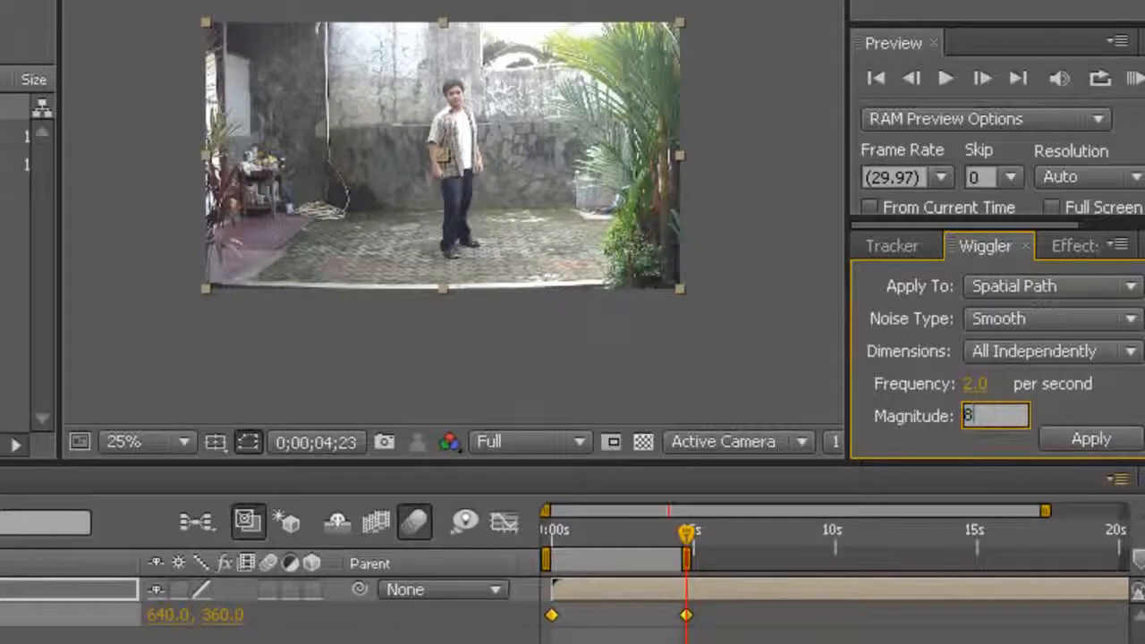
click(1102, 436)
Step: Play back the camera shake and examine the frame's edges around 0;00;03;13 and 0;00;01;19
click(947, 77)
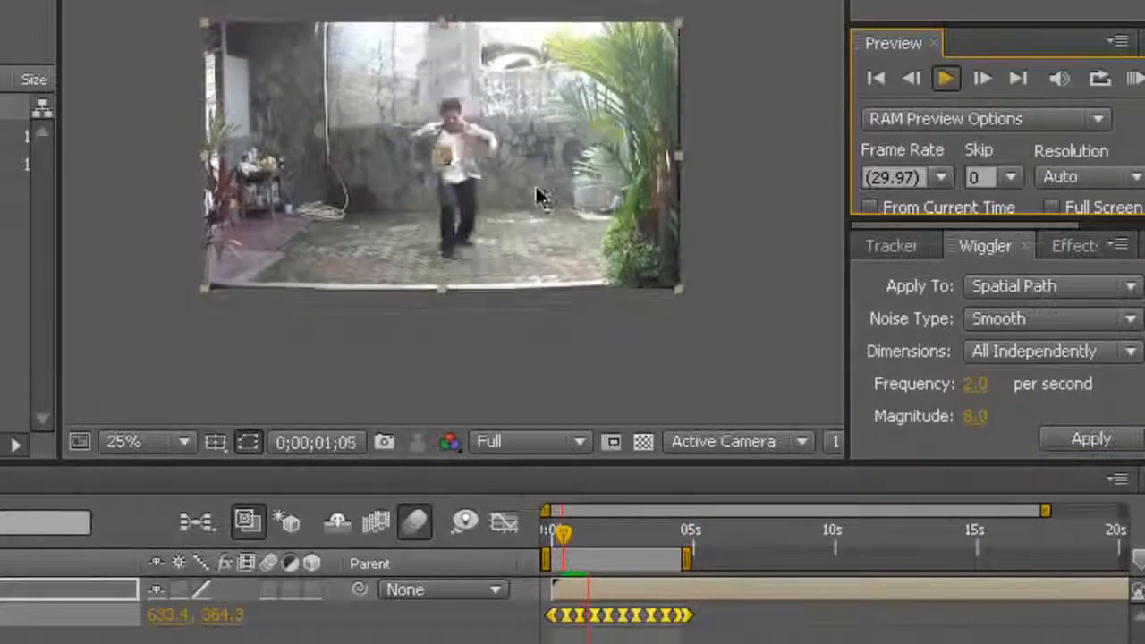
key(space)
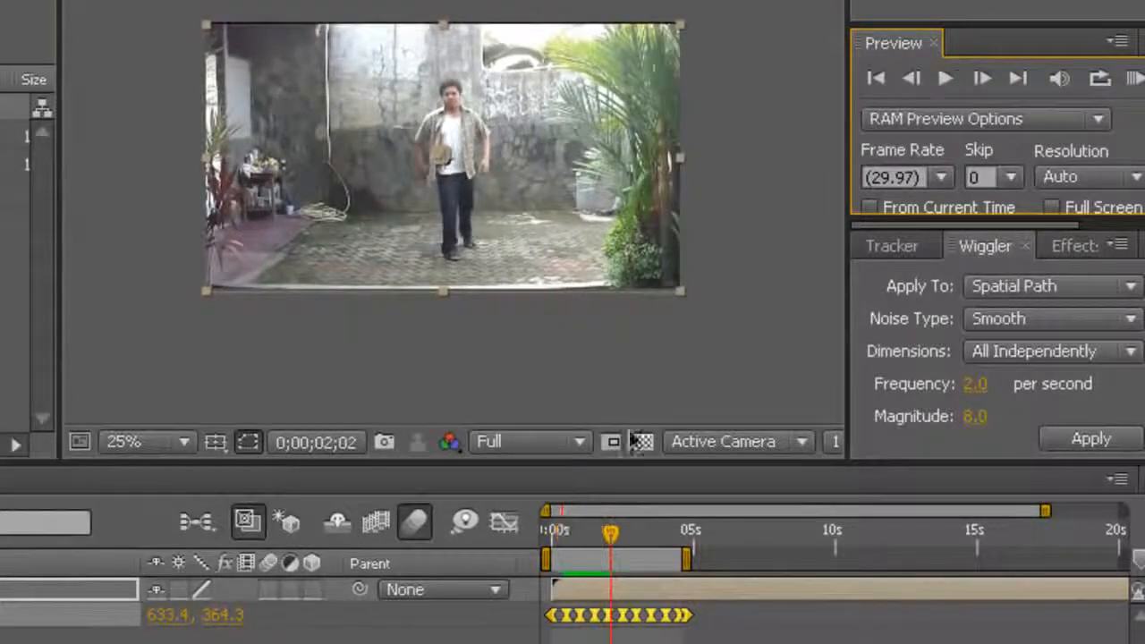
drag(614, 535, 650, 535)
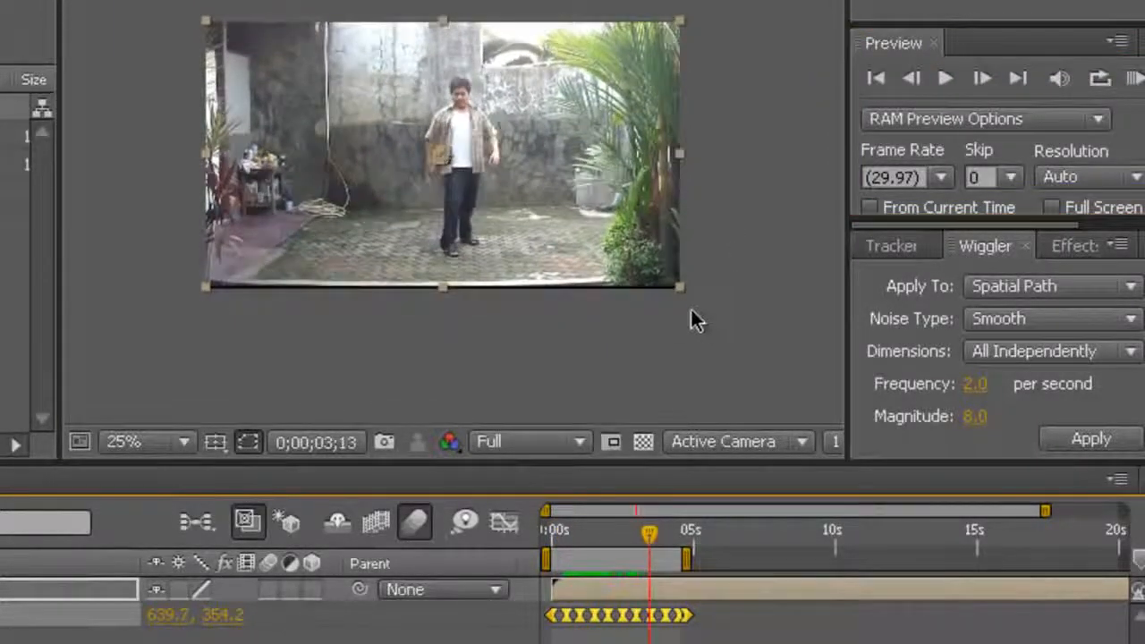
click(649, 415)
click(586, 533)
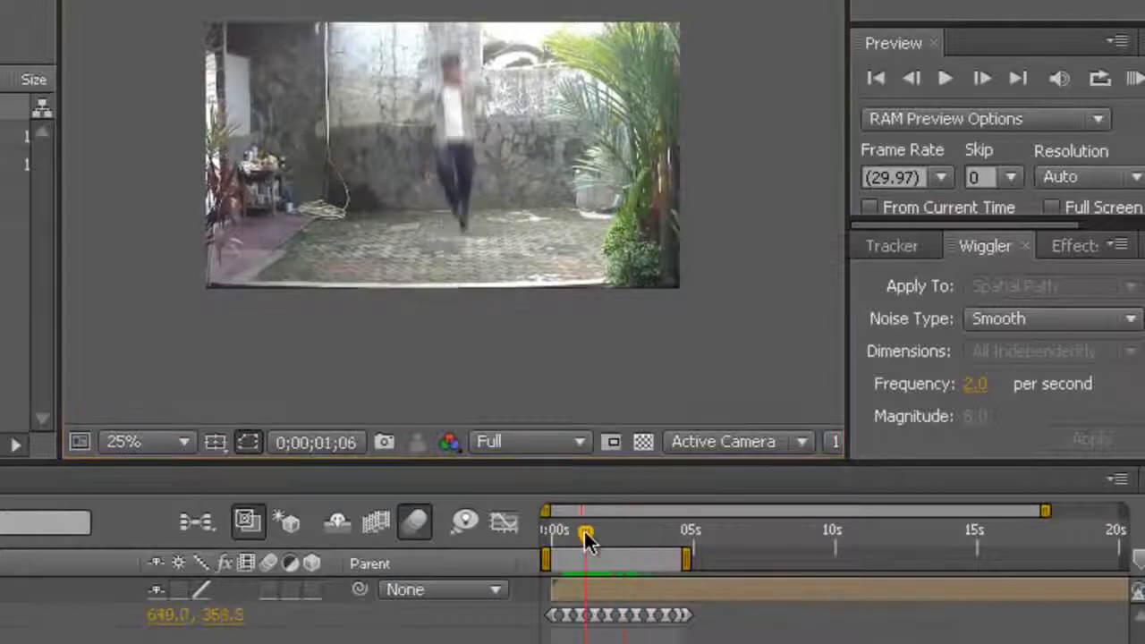
drag(585, 531, 596, 530)
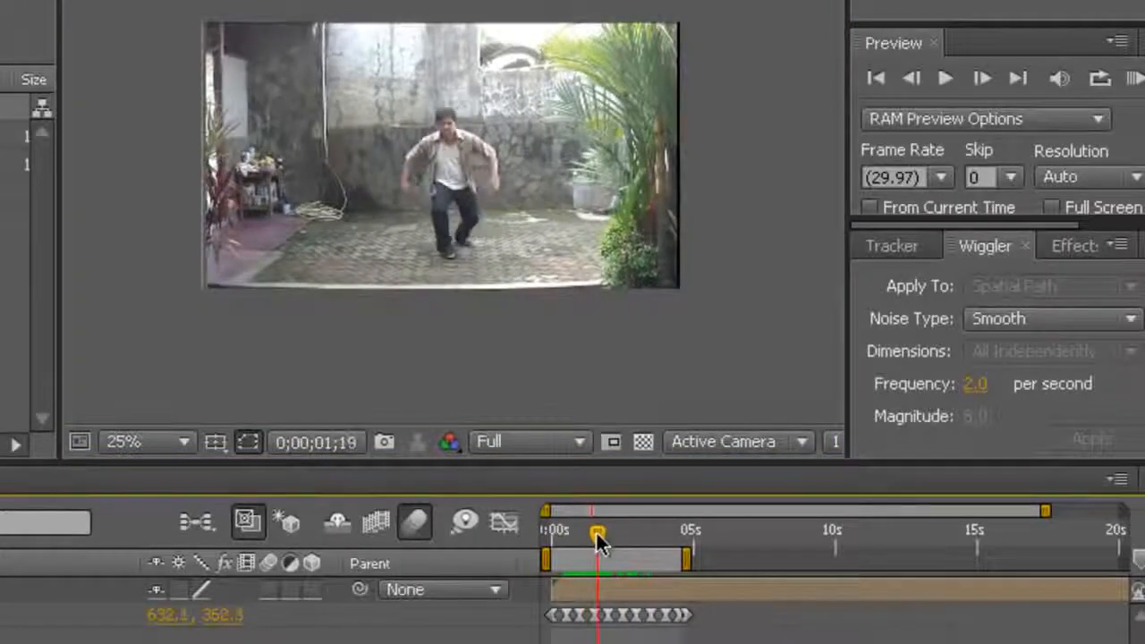
Step: Apply Motion Tile to Pre-comp 1 with Output Width 170, Output Height 160 and Mirror Edges enabled, and preview the edges
click(603, 578)
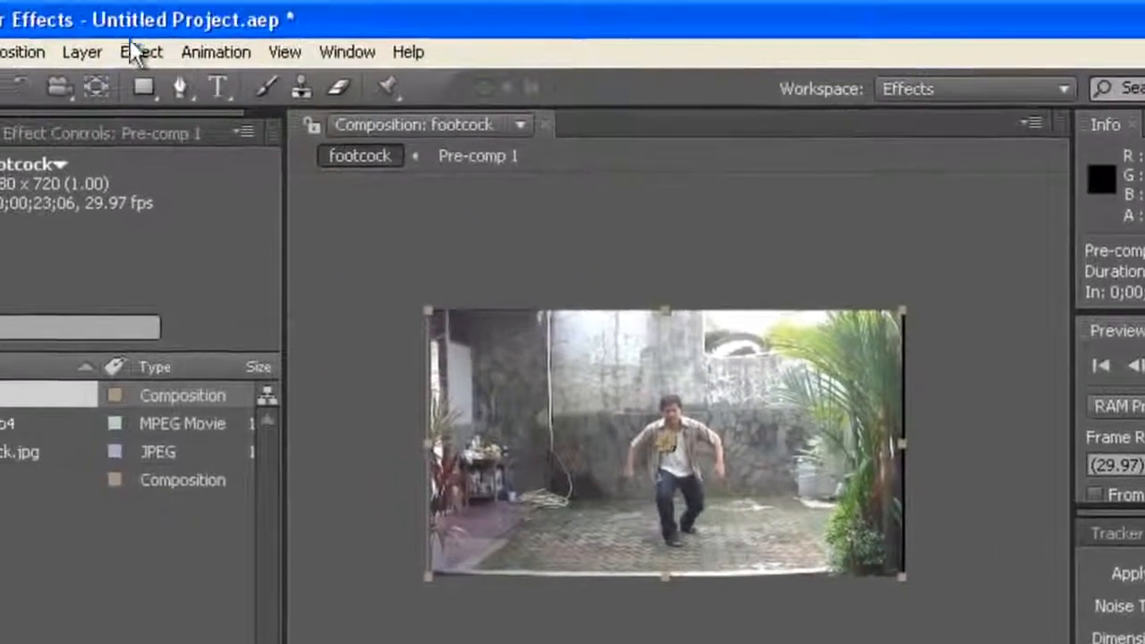
click(136, 49)
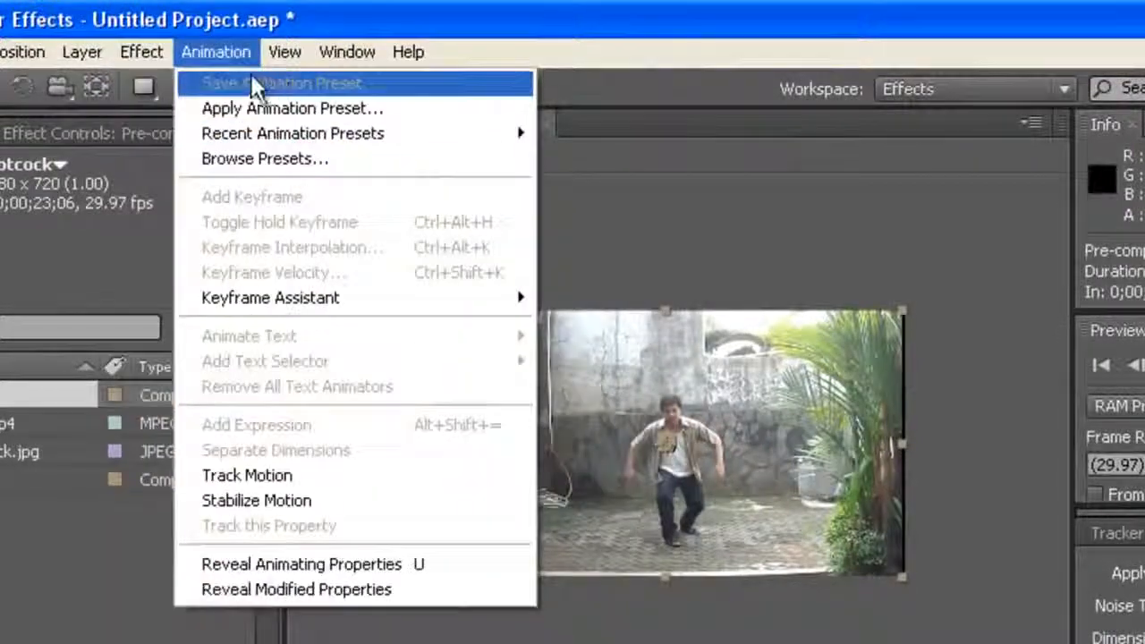
mouse_move(562, 115)
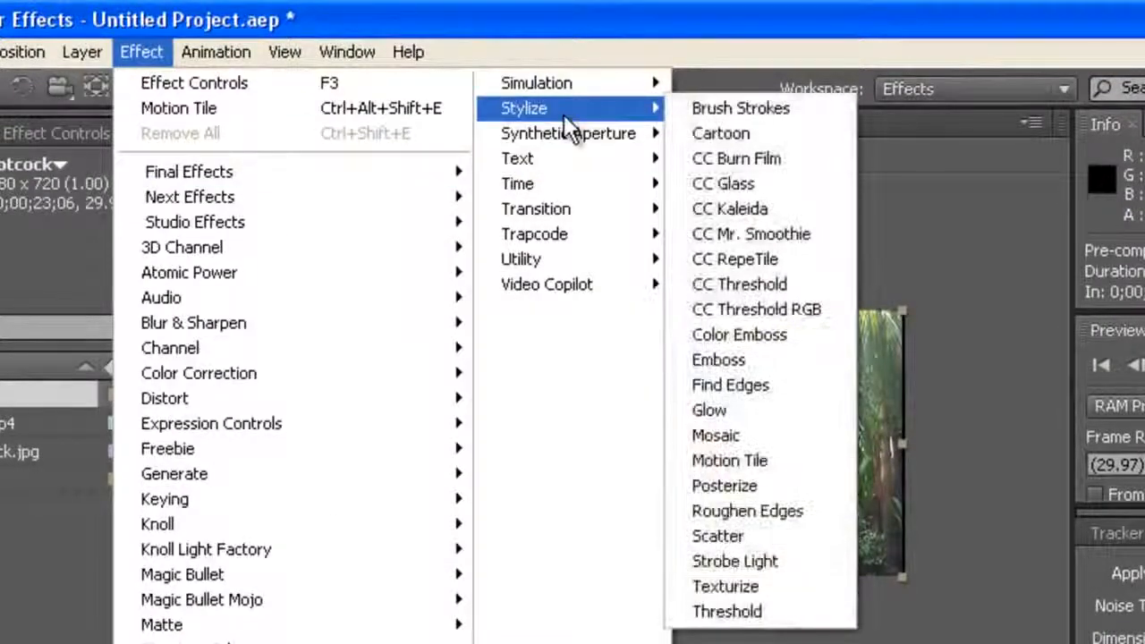
click(818, 464)
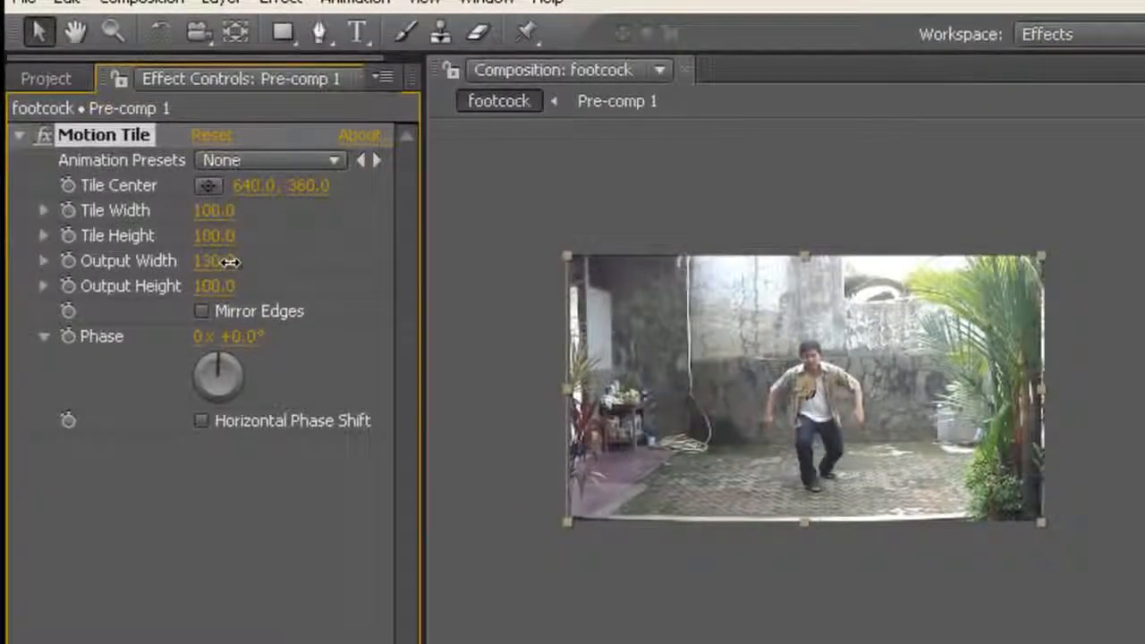
drag(229, 260, 229, 261)
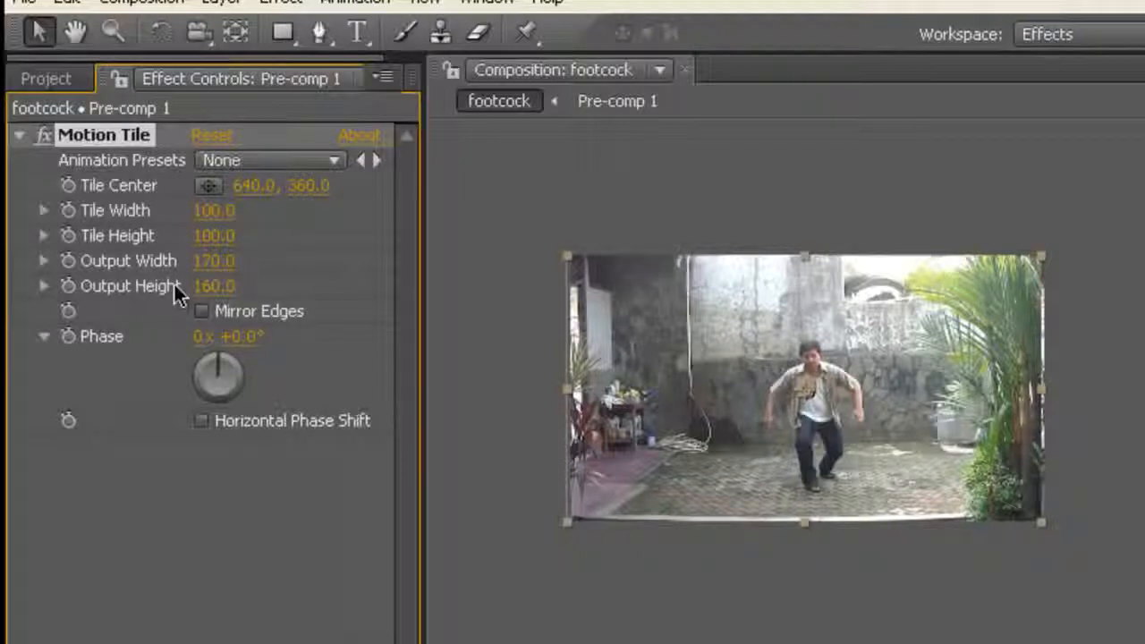
click(202, 311)
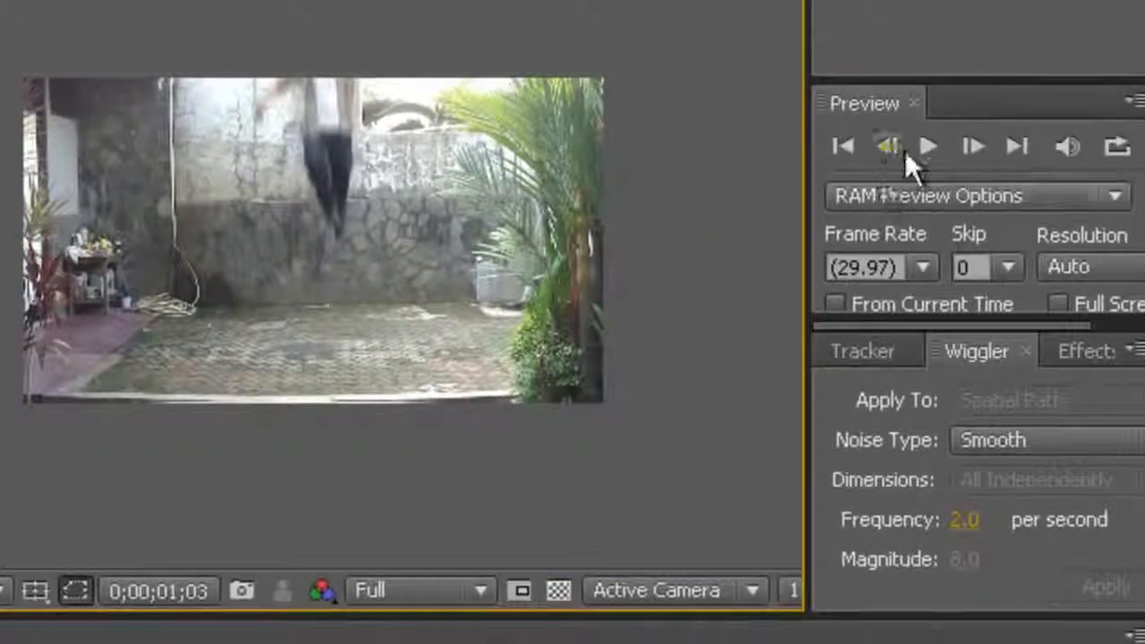
click(925, 149)
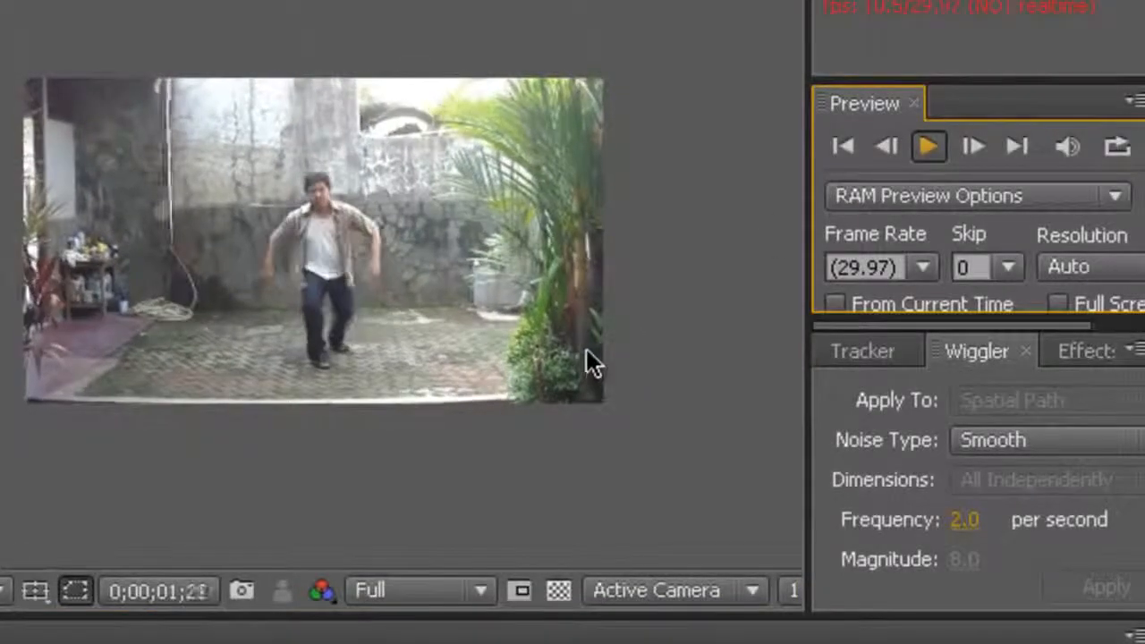
click(918, 148)
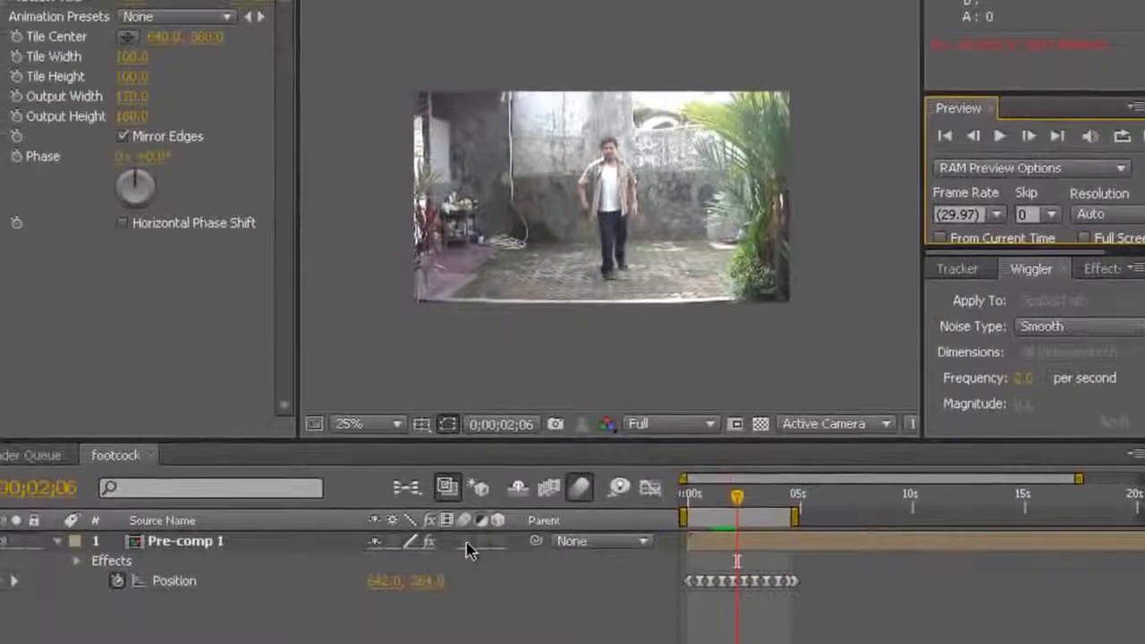
Step: Turn on motion blur for the Pre-comp 1 layer and play back the shaking landing from 0;00;00;17
click(467, 542)
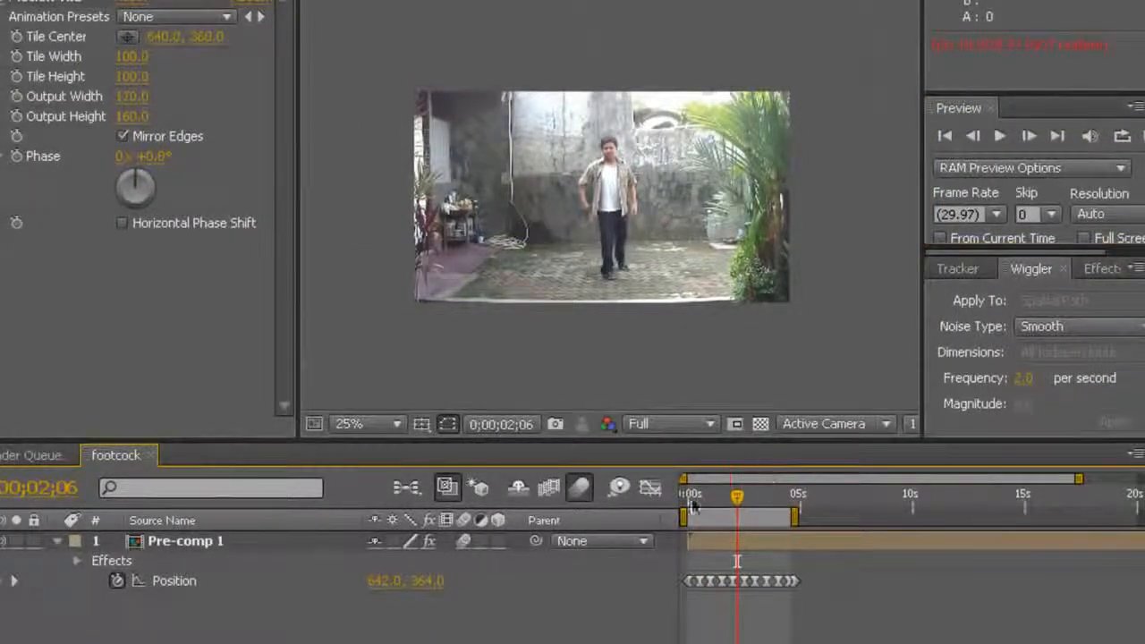
click(702, 496)
click(997, 138)
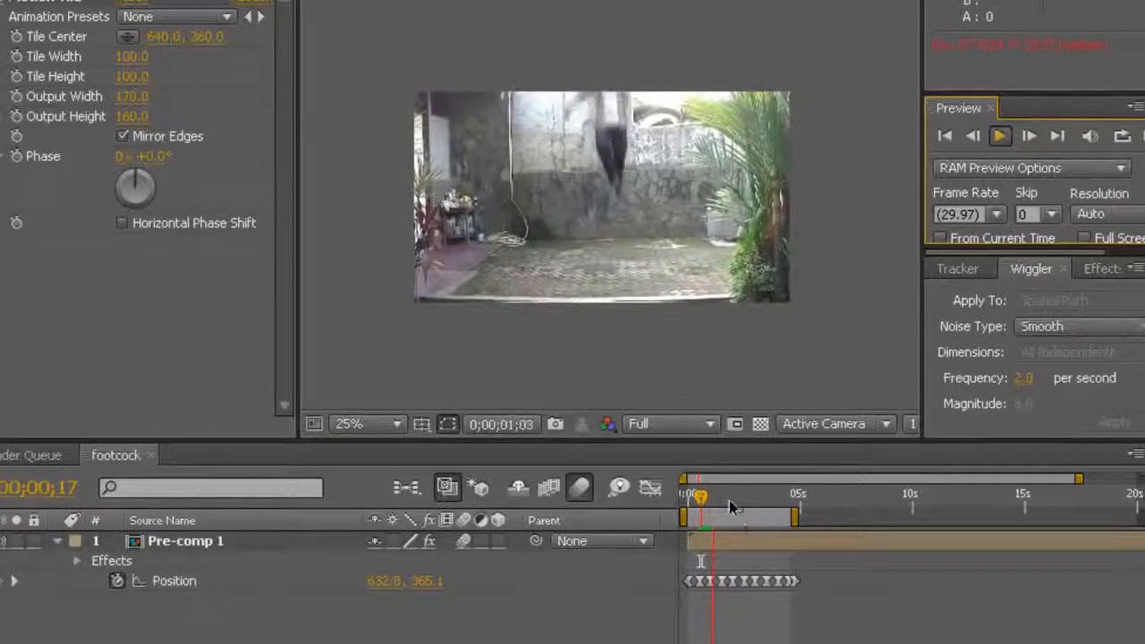
click(729, 546)
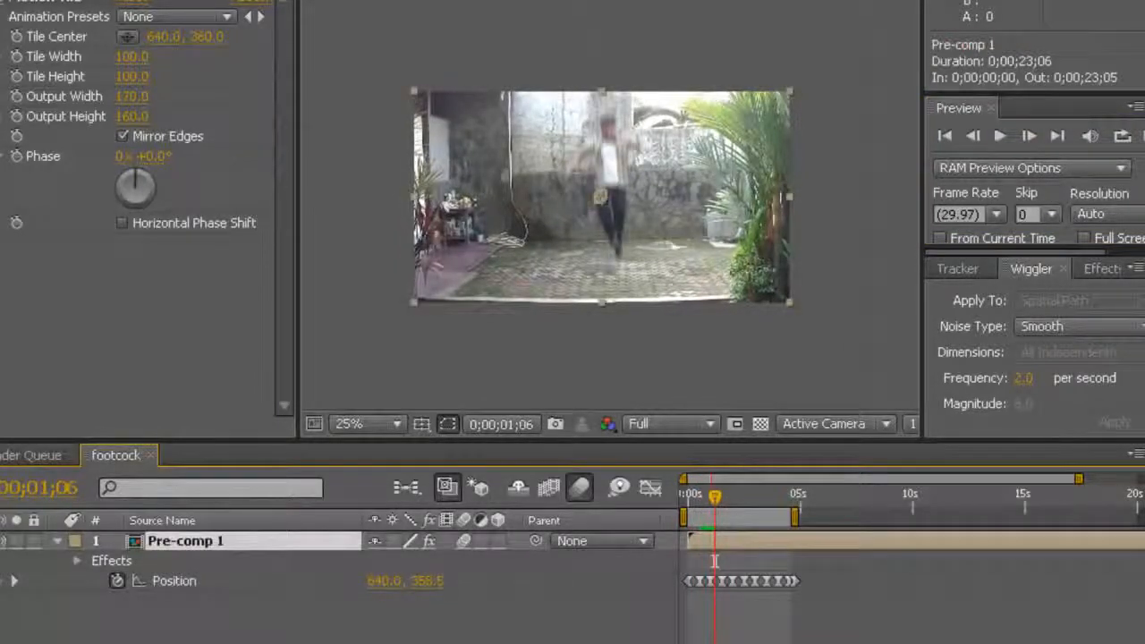
right_click(111, 573)
click(220, 543)
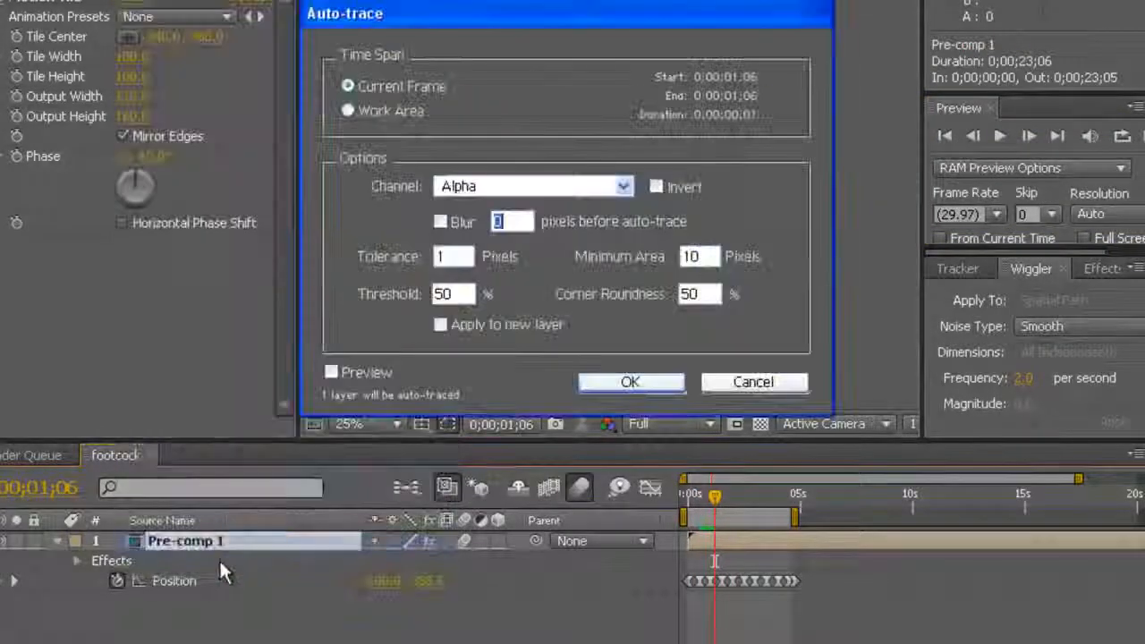
click(759, 416)
Step: Pre-compose the Pre-comp 1 layer as Pre-comp 1 Comp 1, moving all attributes into the new composition
click(156, 9)
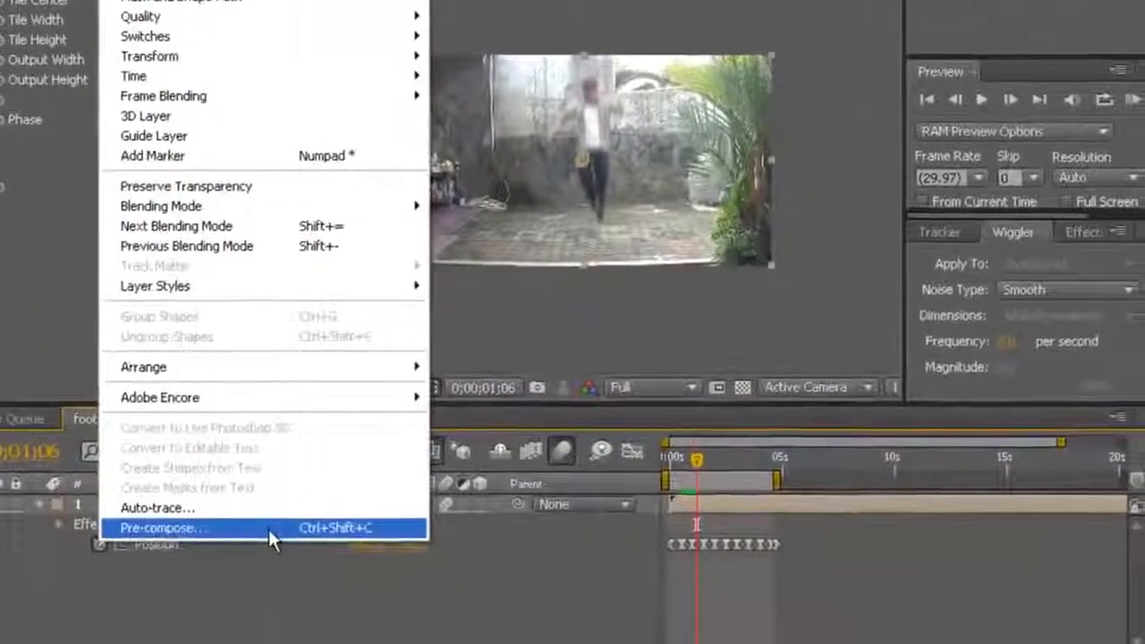
click(268, 529)
click(637, 371)
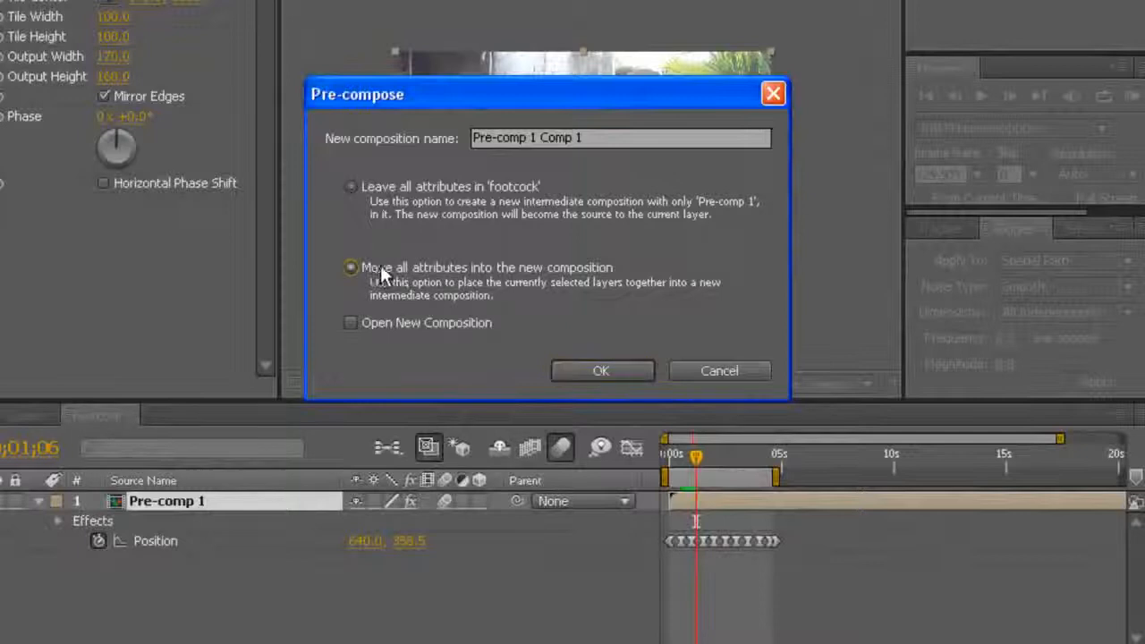
click(630, 374)
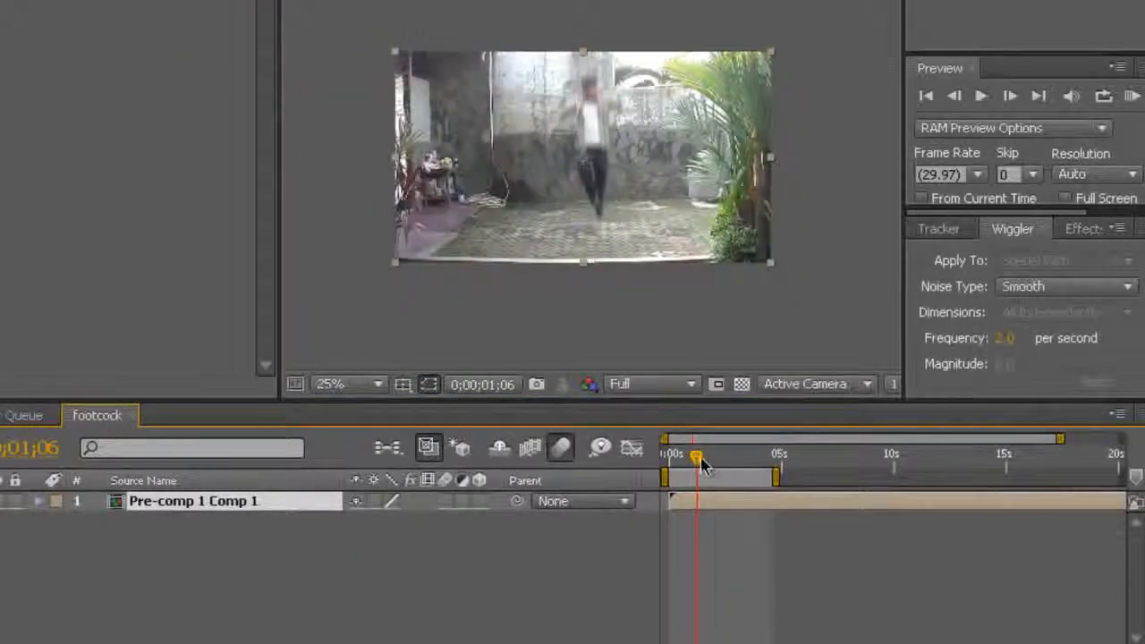
Step: Set Position keyframes on Pre-comp 1 Comp 1 at the landing frame 0;00;01;08 and at 0;00;01;25
drag(704, 459, 704, 459)
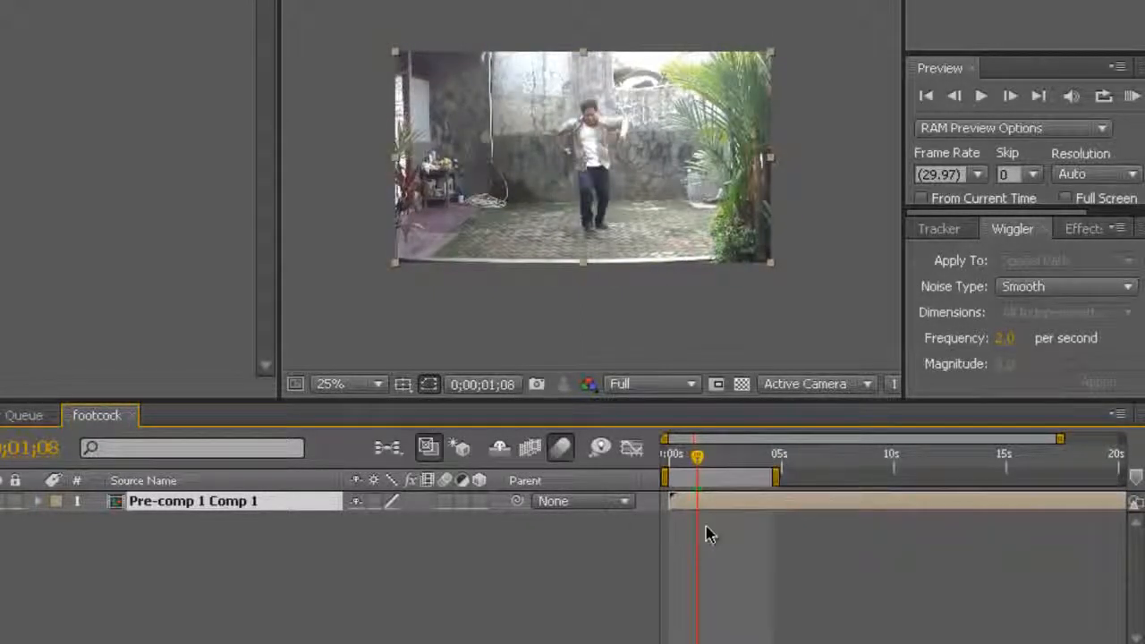
key(alt+shift+p)
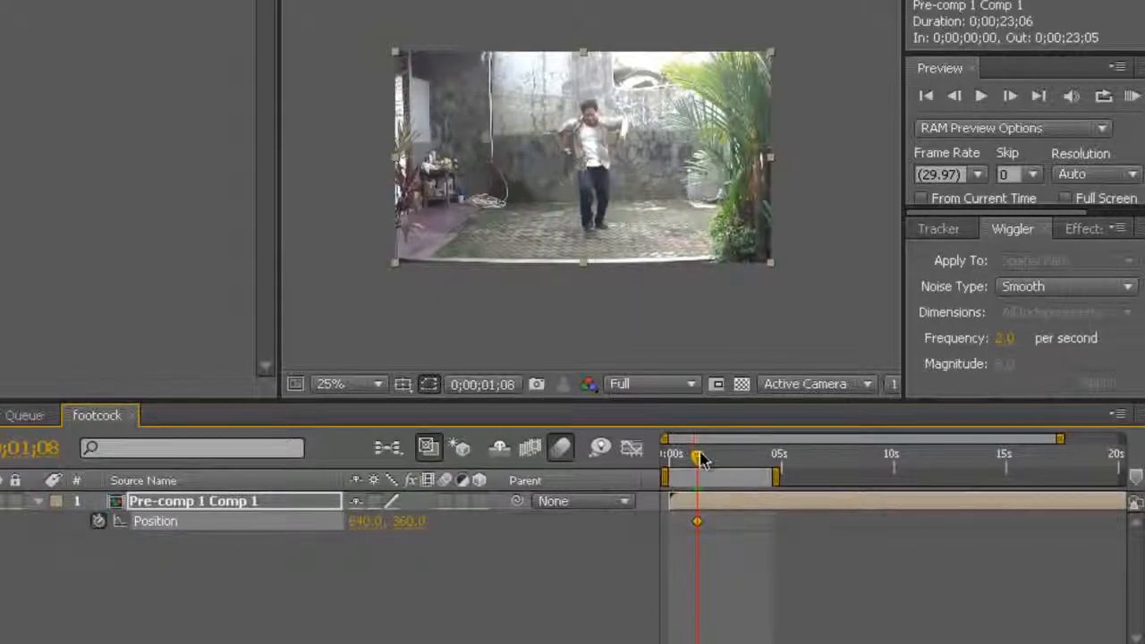
drag(700, 455, 713, 456)
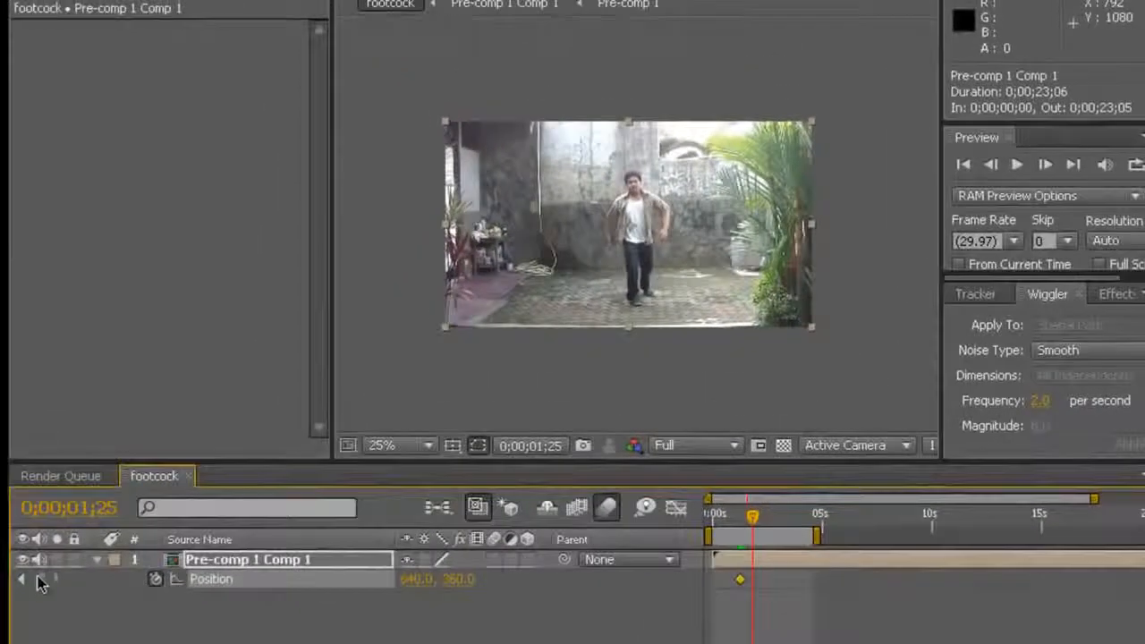
Step: Select both Position keyframes and apply the Wiggler to them with frequency 15 per second and a higher magnitude
drag(803, 633, 708, 564)
click(1041, 401)
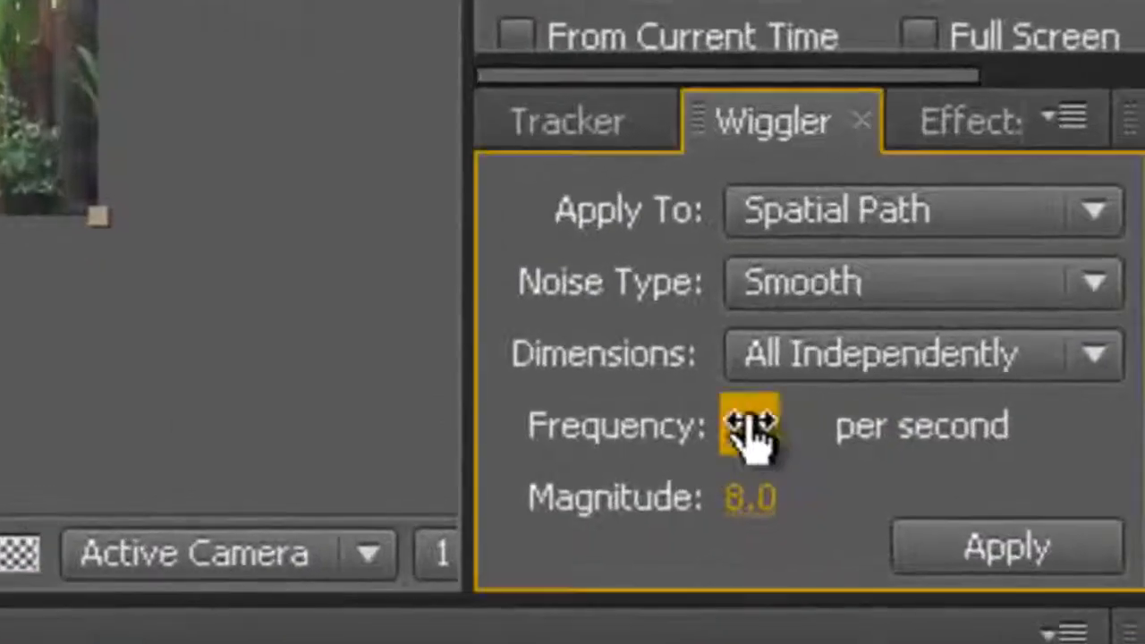
text(15)
key(Return)
drag(787, 523, 818, 506)
click(997, 555)
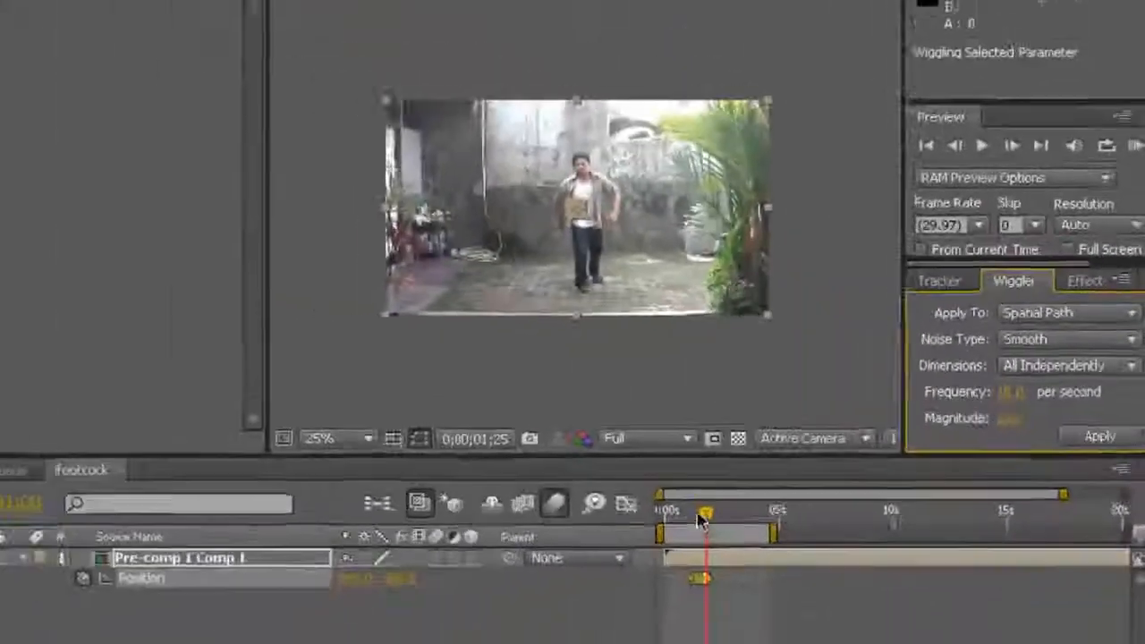
Step: Play back the landing shake from 0;00;01;08 and return to 0;00;01;00 to examine the frame's edges
drag(701, 516, 694, 516)
click(790, 368)
click(983, 146)
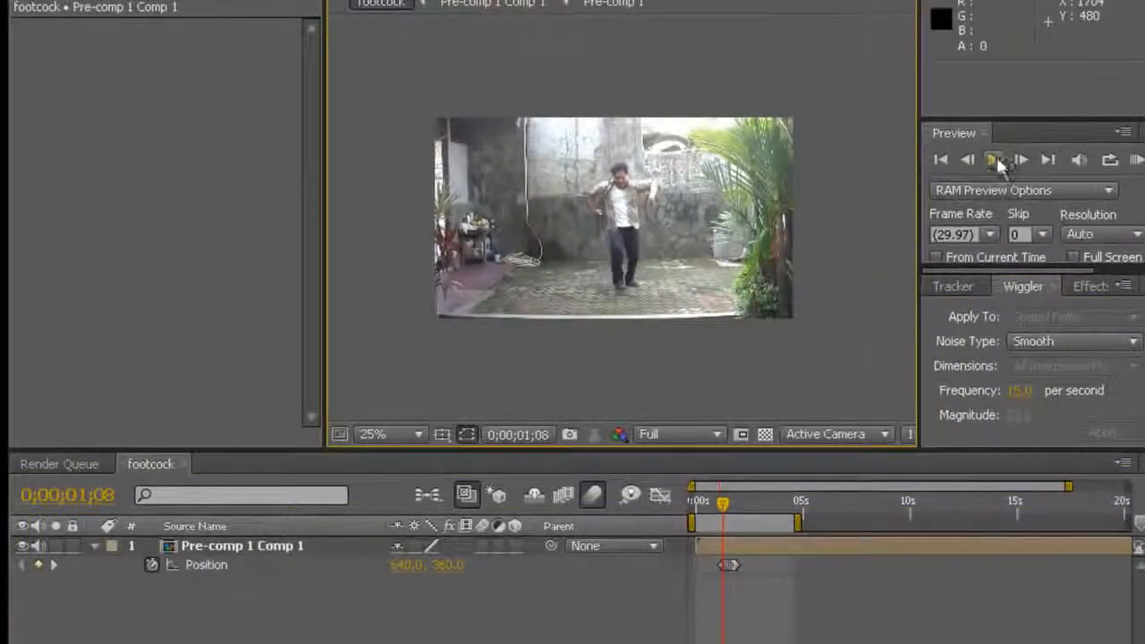
click(718, 504)
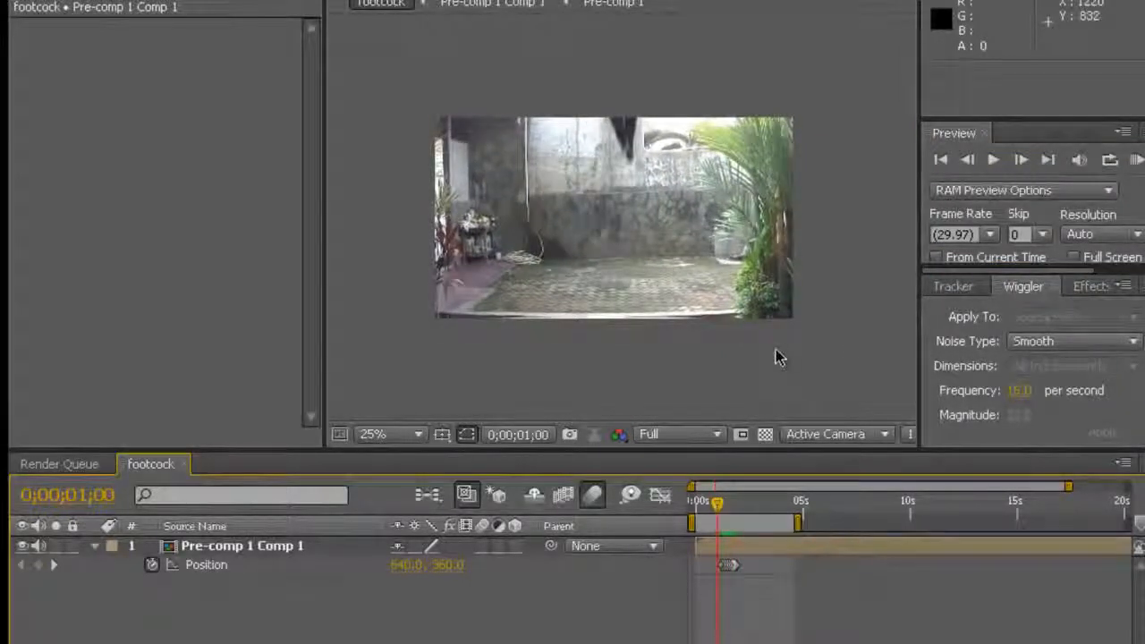
Step: Apply Motion Tile to Pre-comp 1 Comp 1 with Output Width 140, Output Height 130 and Mirror Edges enabled
click(823, 547)
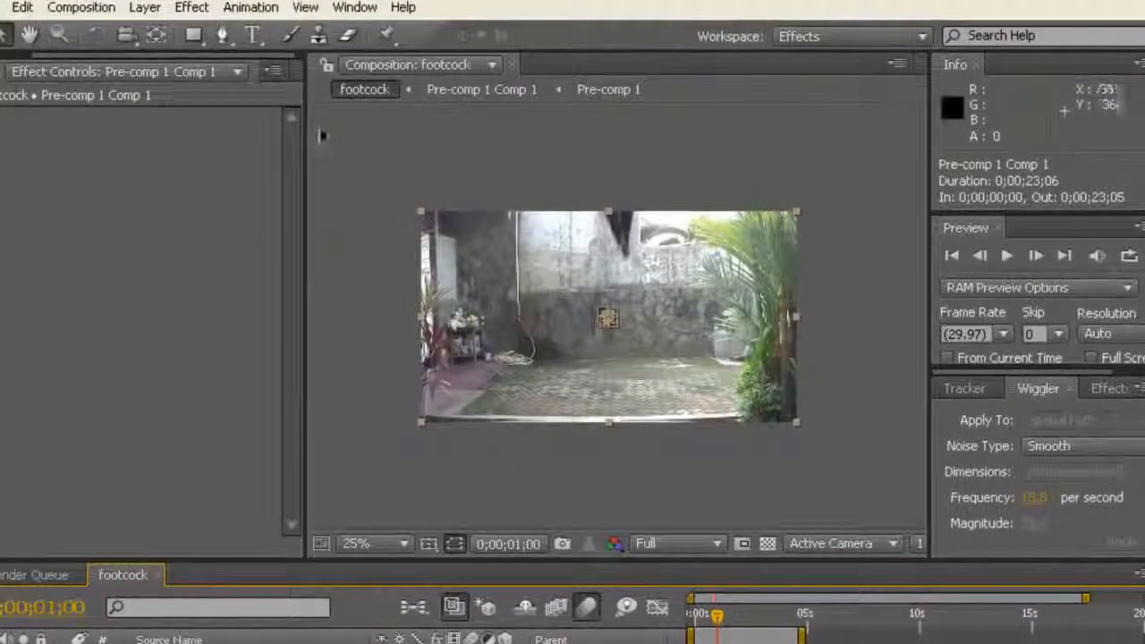
click(192, 7)
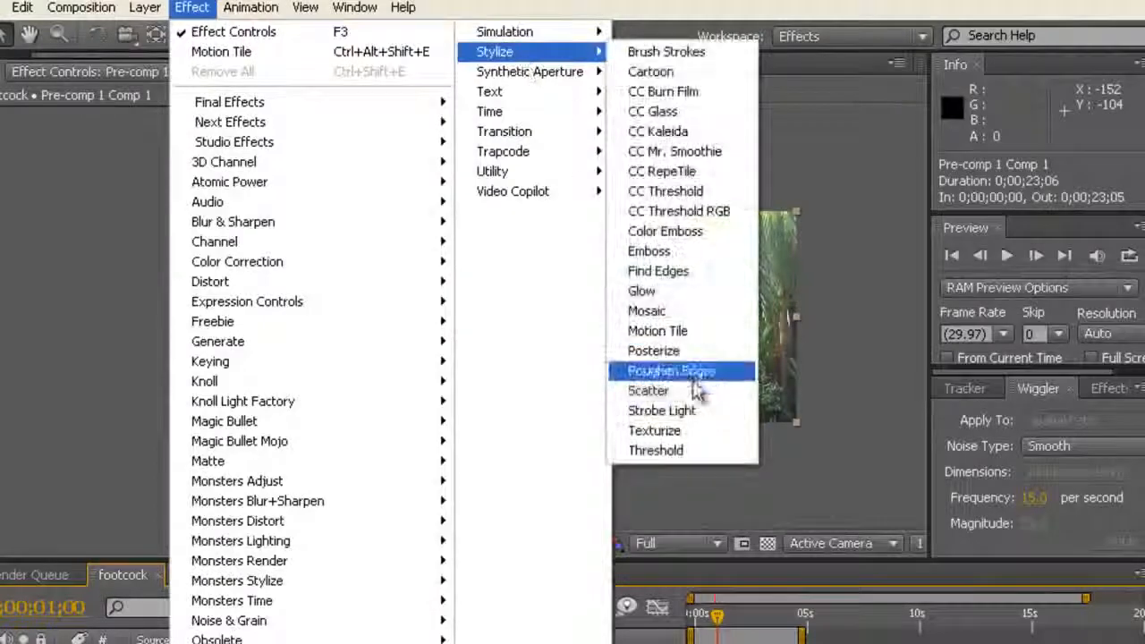
click(658, 331)
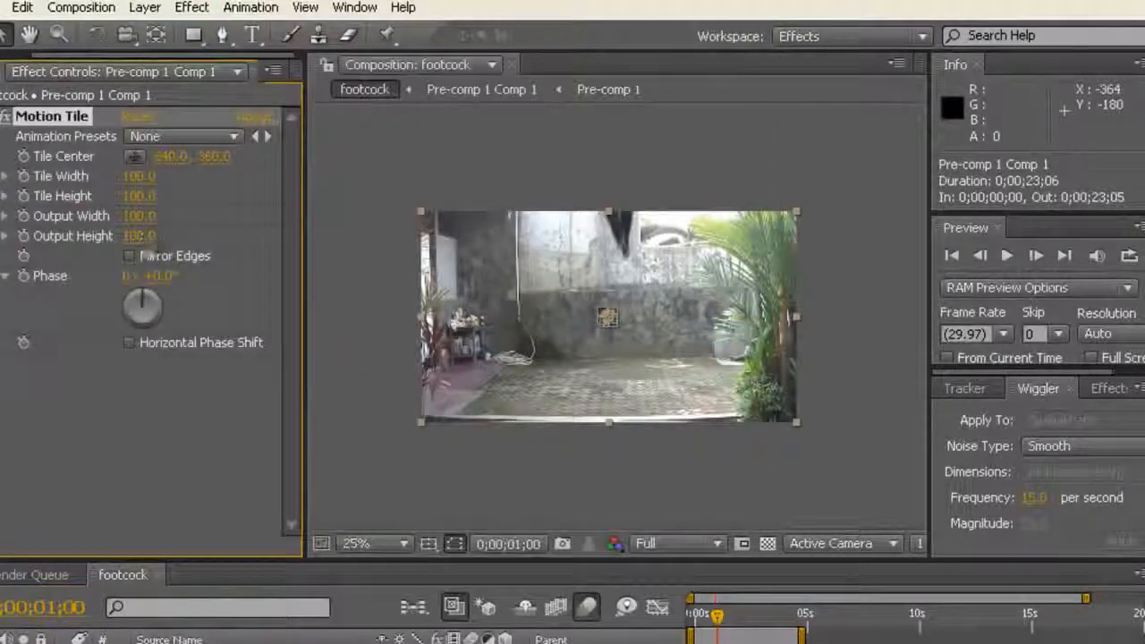
drag(142, 222, 134, 221)
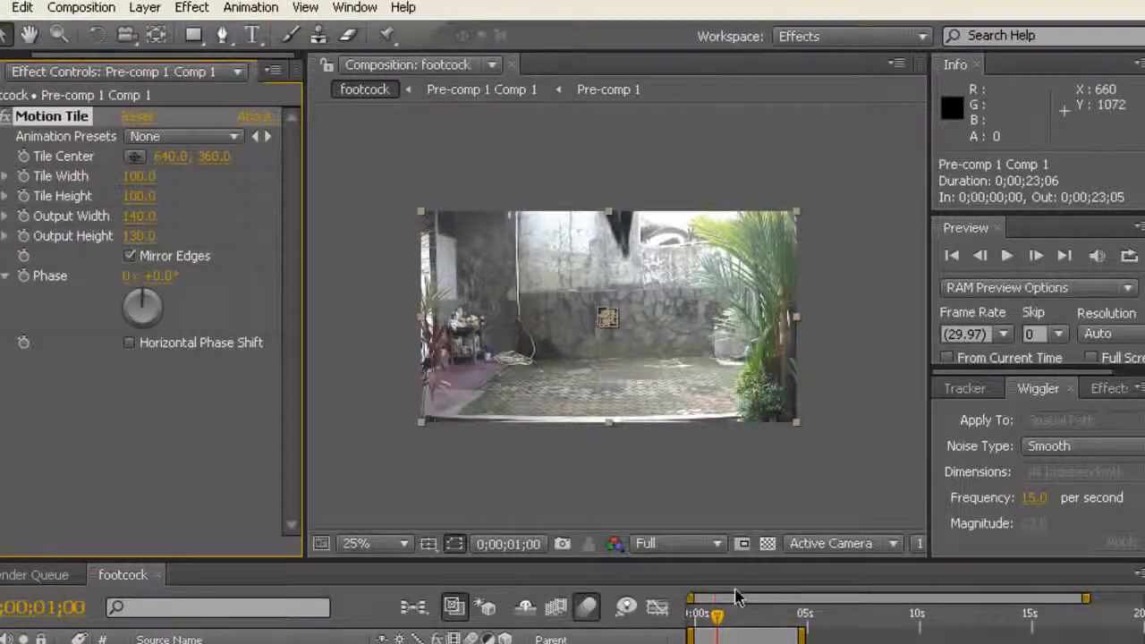
Step: Play back the landing with the tiled edges from the start and scrub on to 0;00;03;17
mouse_move(718, 616)
mouse_down()
mouse_move(730, 618)
mouse_move(714, 622)
mouse_up()
click(882, 428)
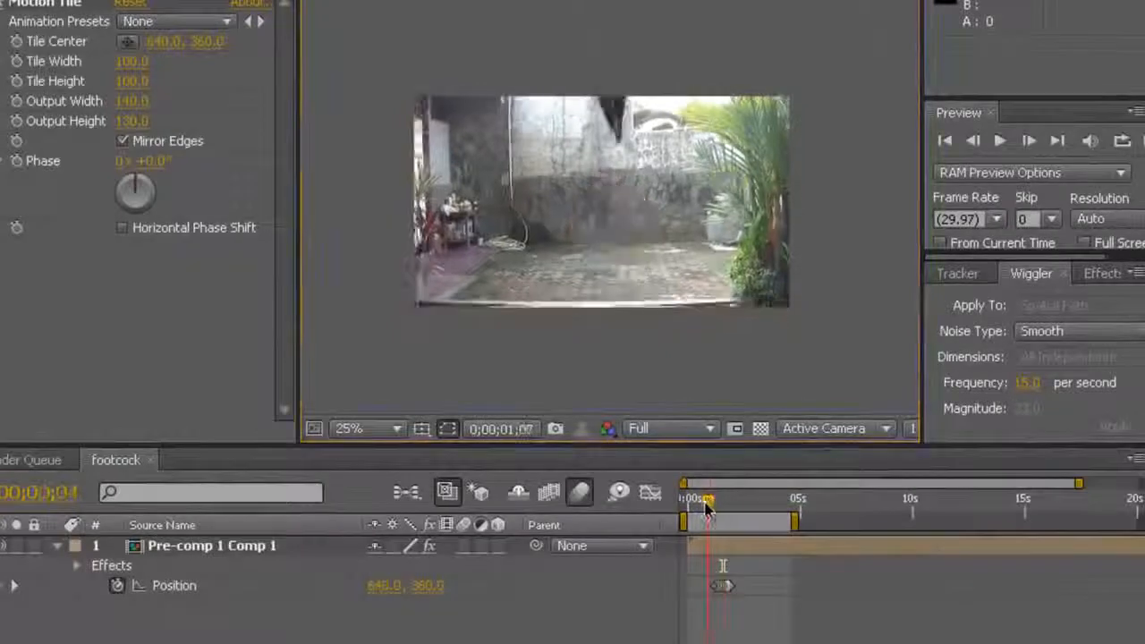
drag(707, 508, 769, 510)
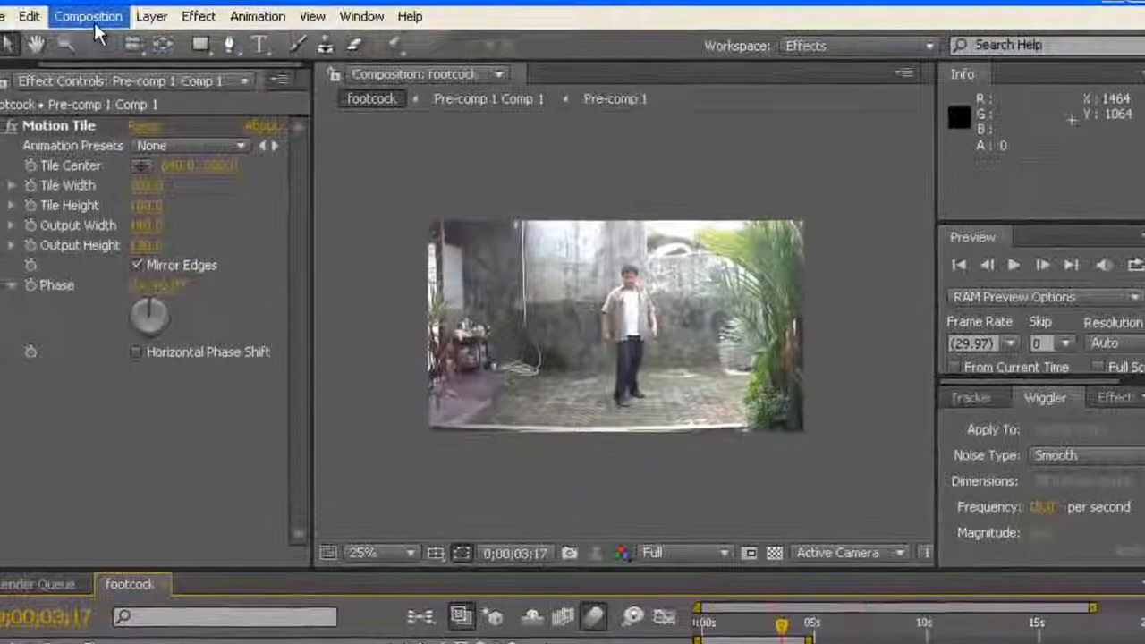
Step: Add the footcock composition to the render queue and set its output module to QuickTime Movie with audio output enabled
click(88, 16)
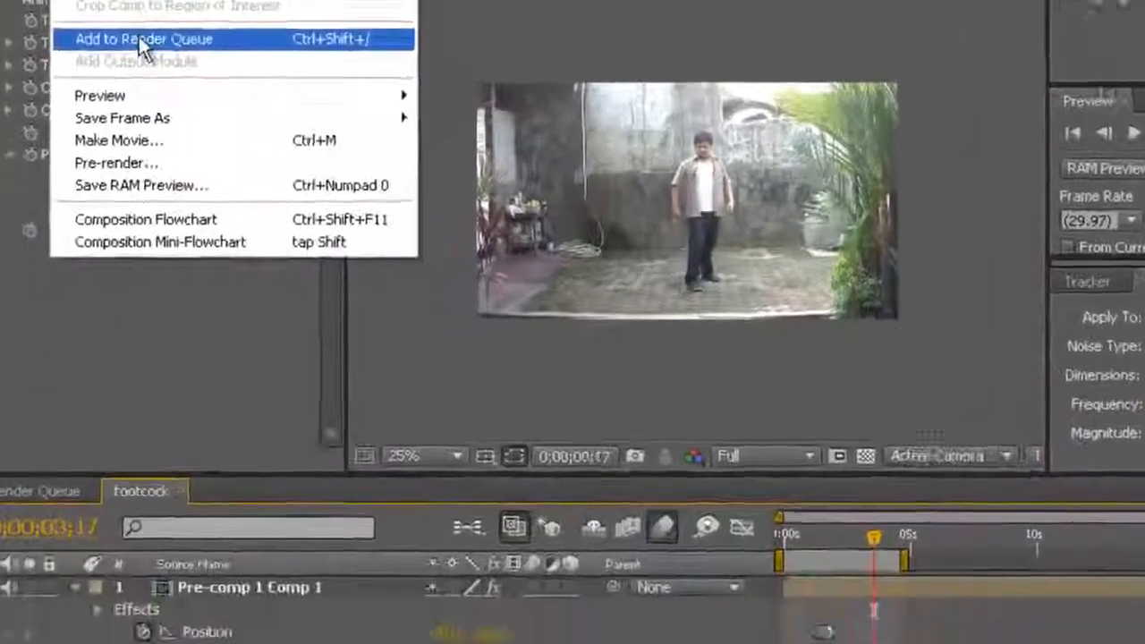
click(125, 181)
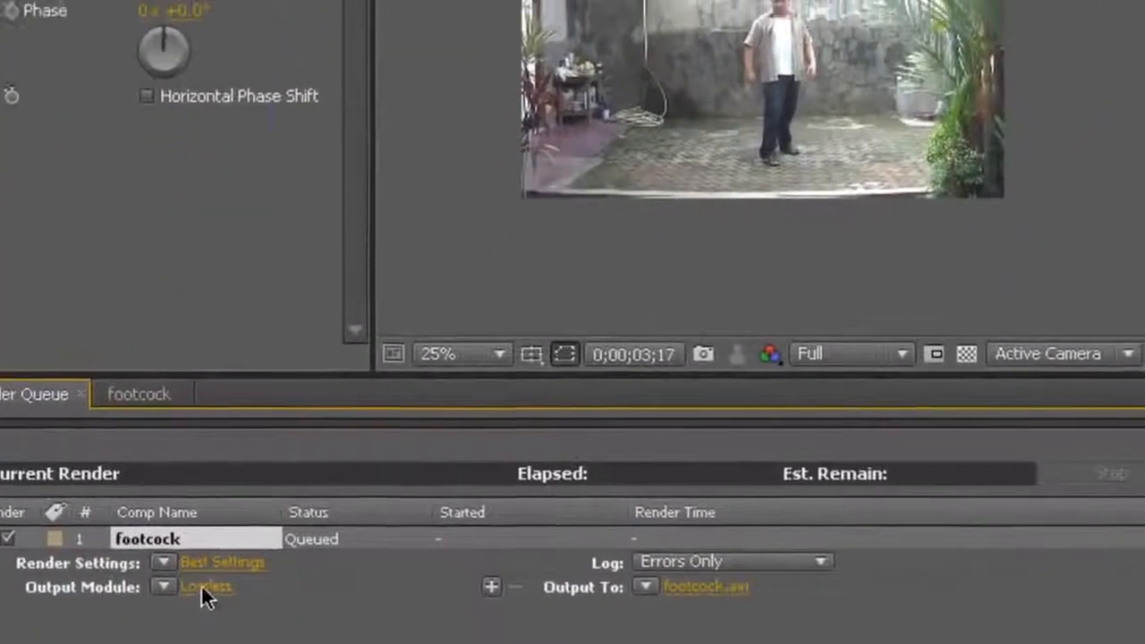
click(223, 563)
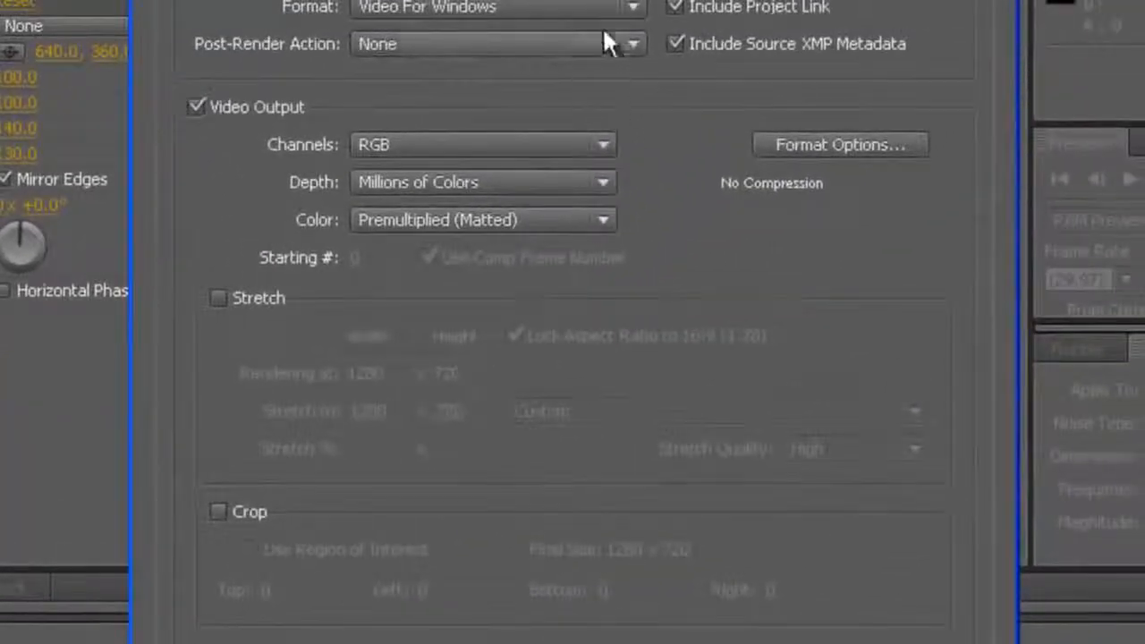
click(591, 9)
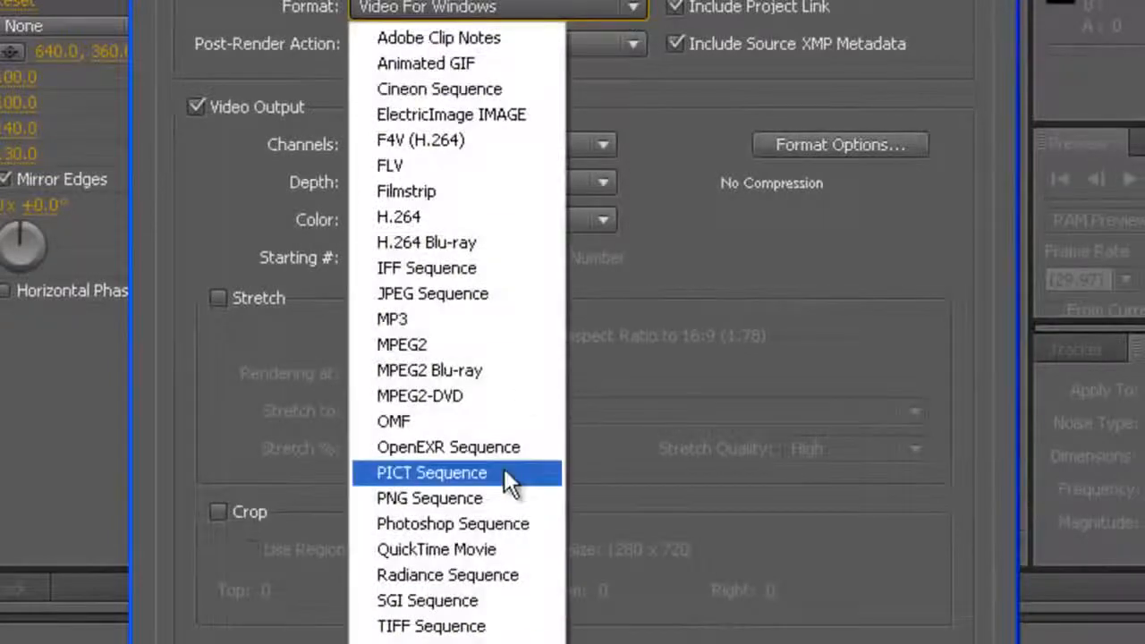
click(480, 549)
click(257, 465)
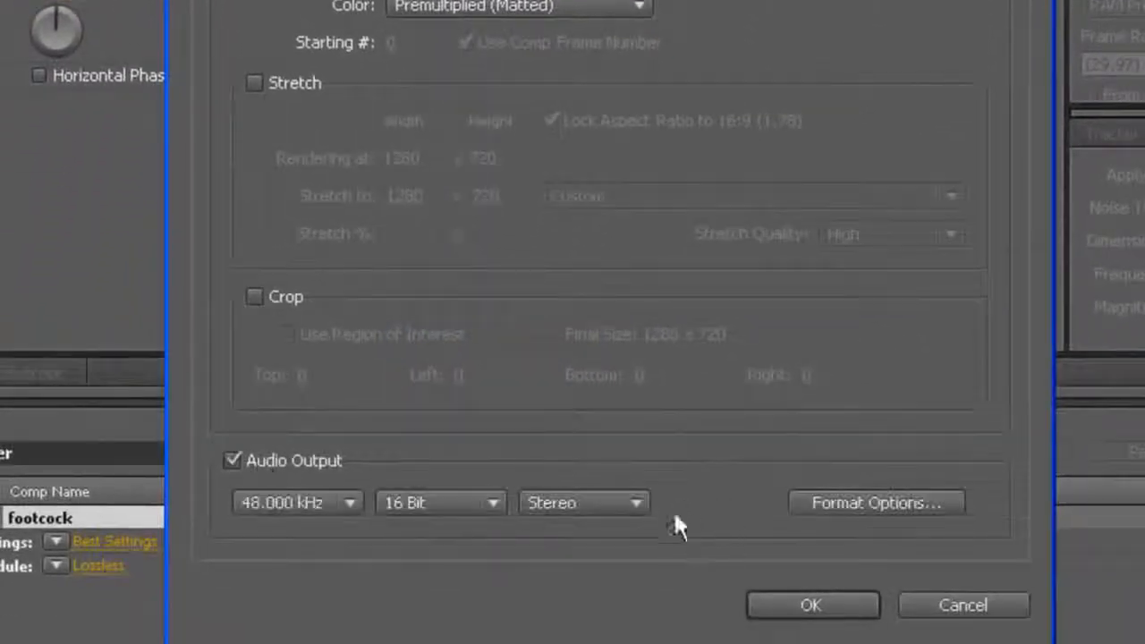
click(808, 606)
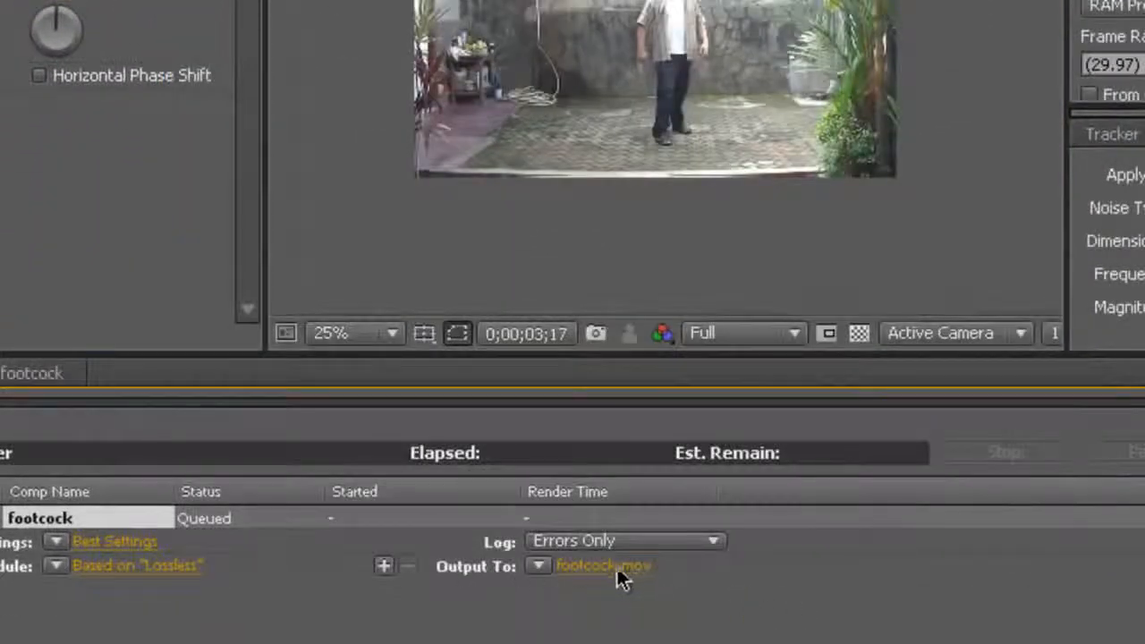
Step: Choose another save folder for the output file footcock.mov and start the render
click(617, 569)
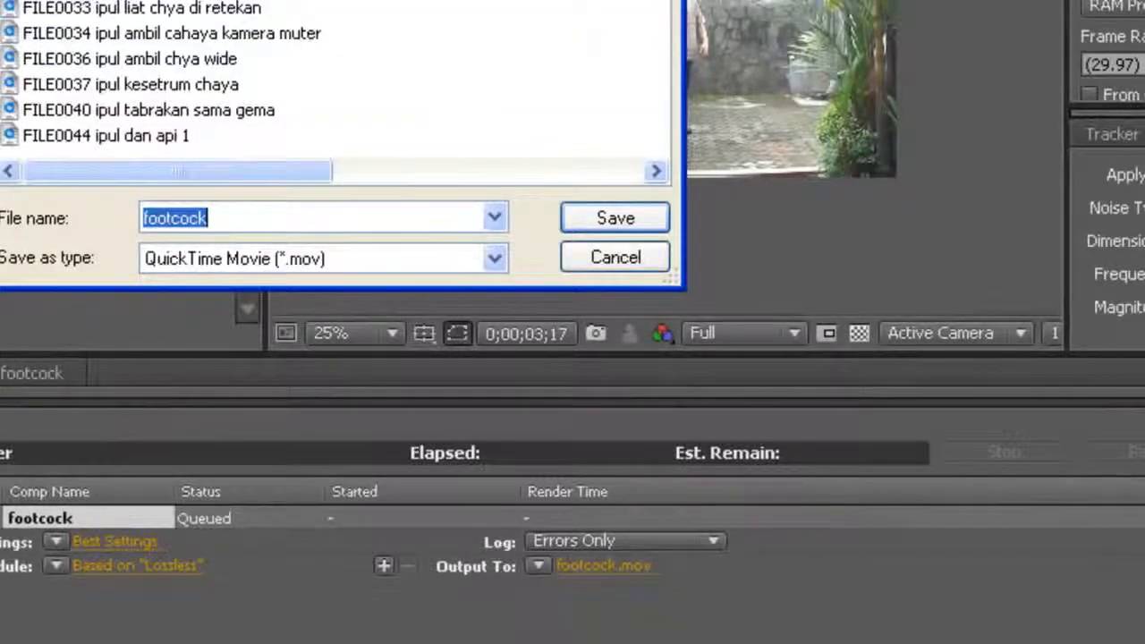
click(2, 2)
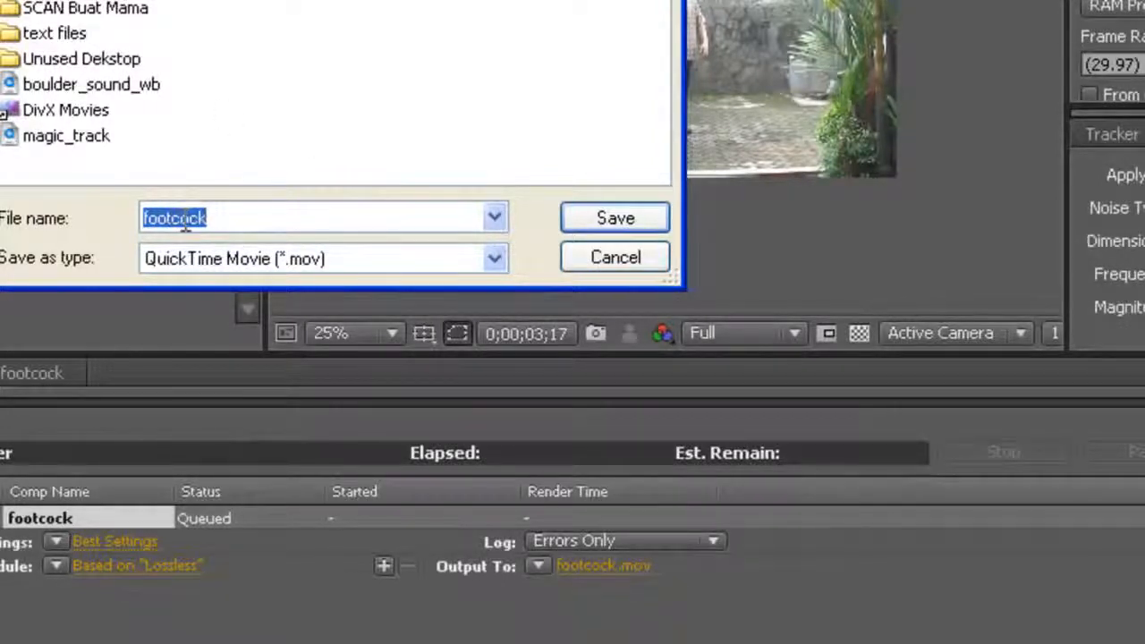
click(617, 218)
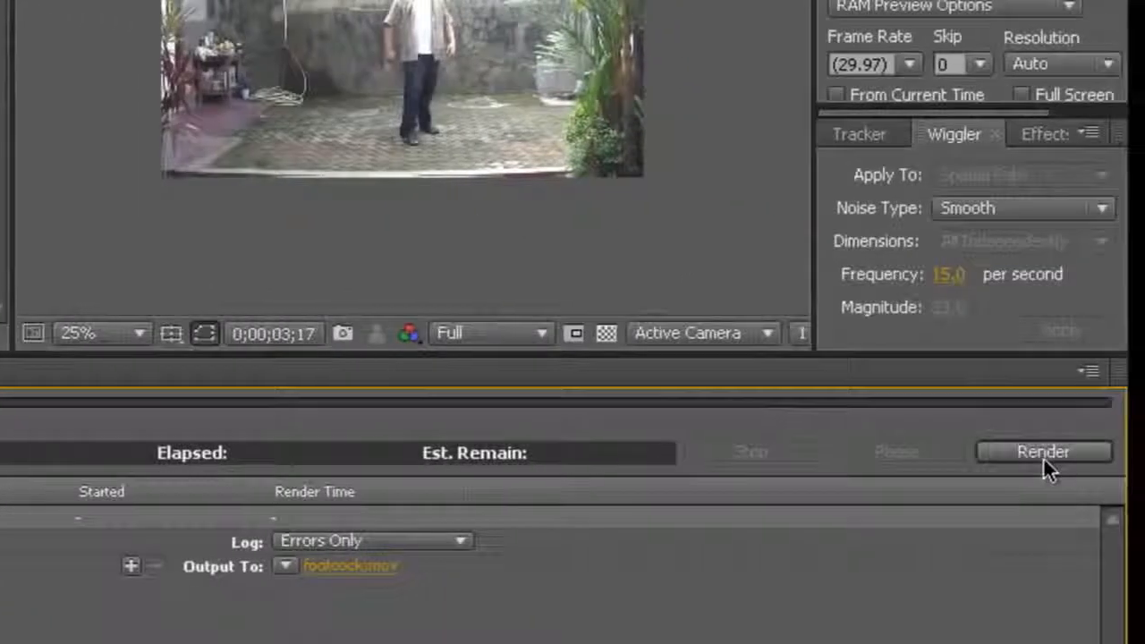
click(1028, 451)
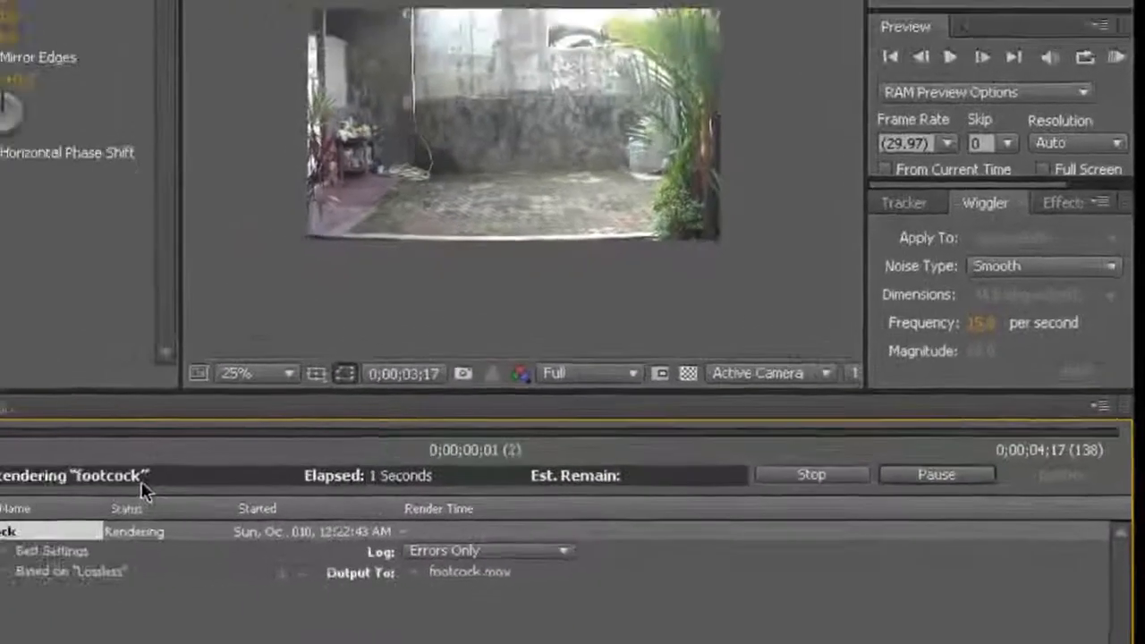